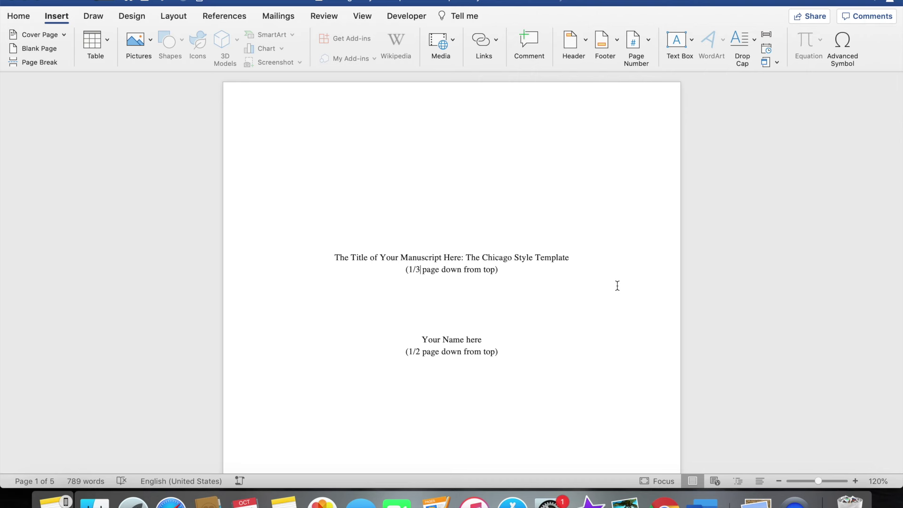
pyautogui.scroll(-5, 610, 306)
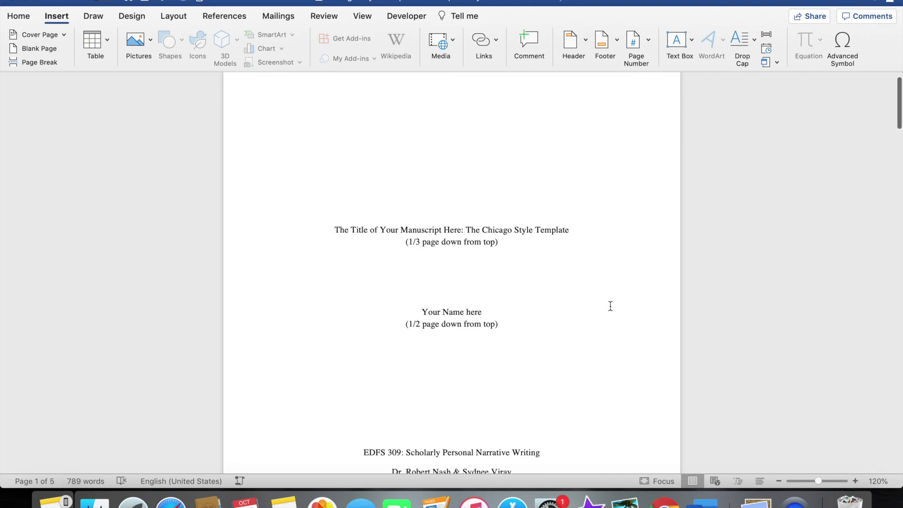
pyautogui.scroll(5, 611, 306)
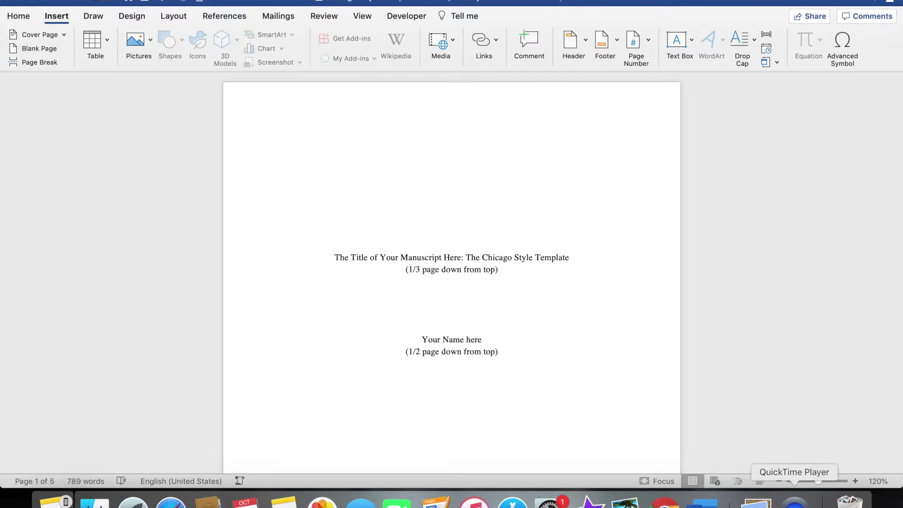
# Step: Switch to the Chicago Footnote/Bibliography Citation Guide PDF, examine its book, journal and newspaper citation formats, and return to the Word template
pyautogui.click(756, 502)
pyautogui.scroll(-20, 423, 395)
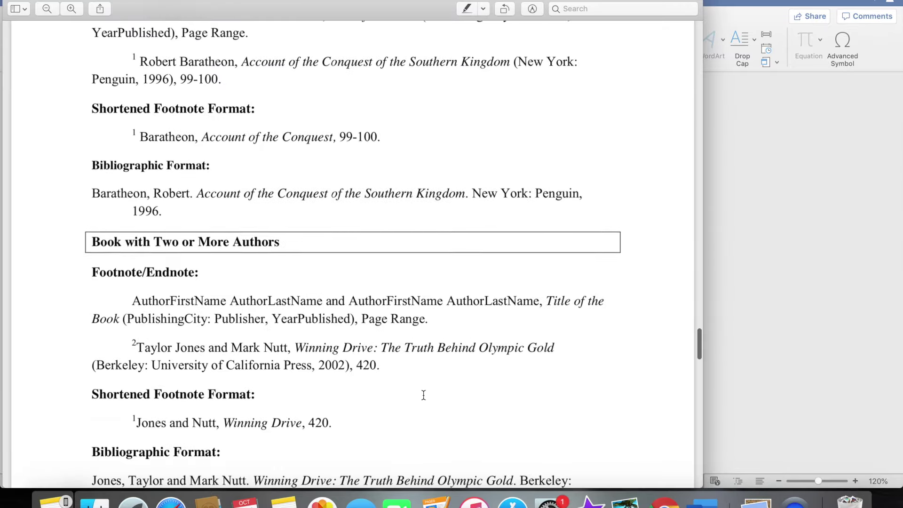
pyautogui.scroll(-5, 423, 395)
pyautogui.scroll(10, 423, 395)
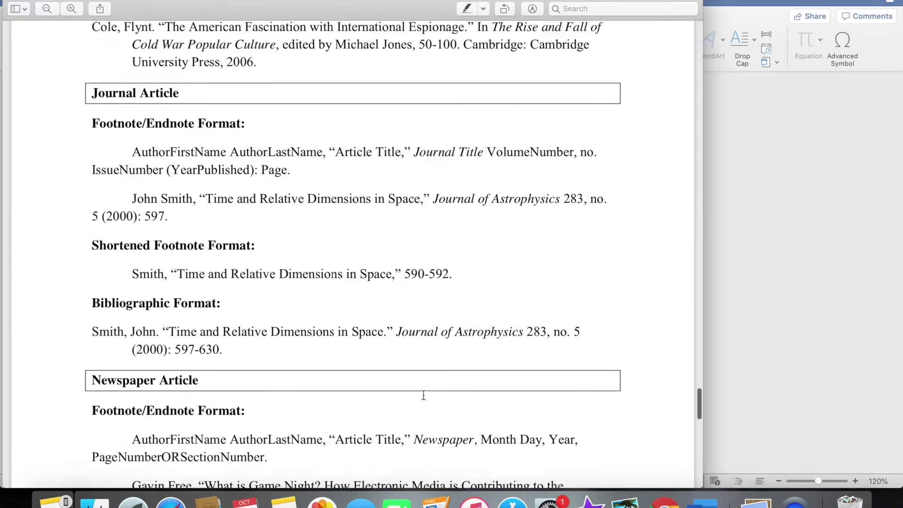
pyautogui.scroll(-1, 424, 393)
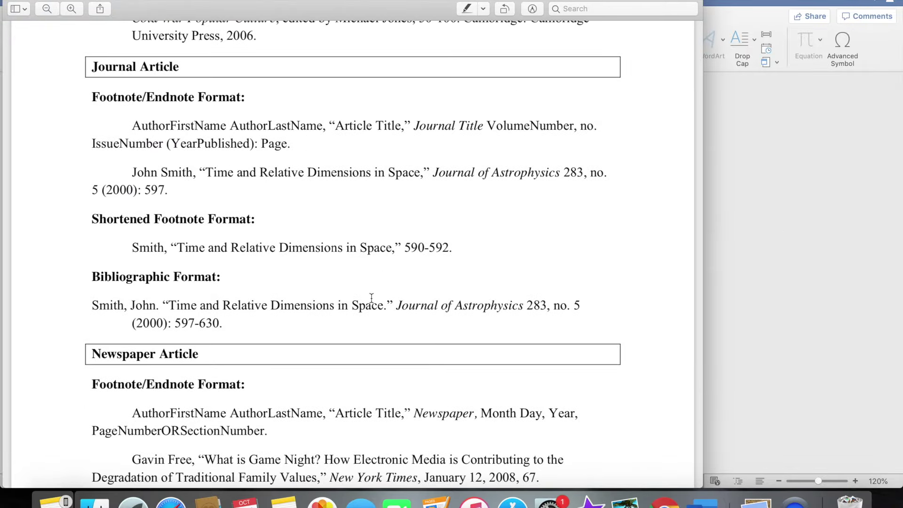
pyautogui.scroll(10, 426, 244)
pyautogui.scroll(-10, 371, 241)
pyautogui.scroll(15, 471, 242)
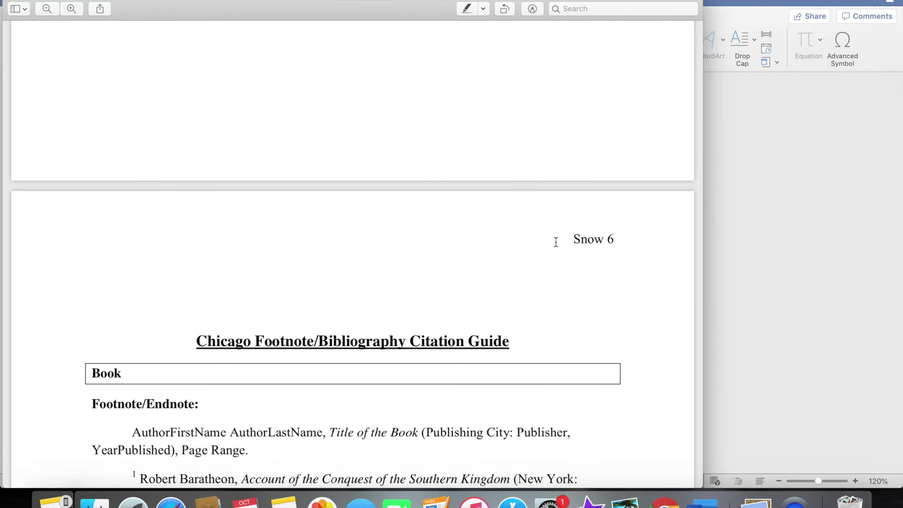
pyautogui.click(841, 329)
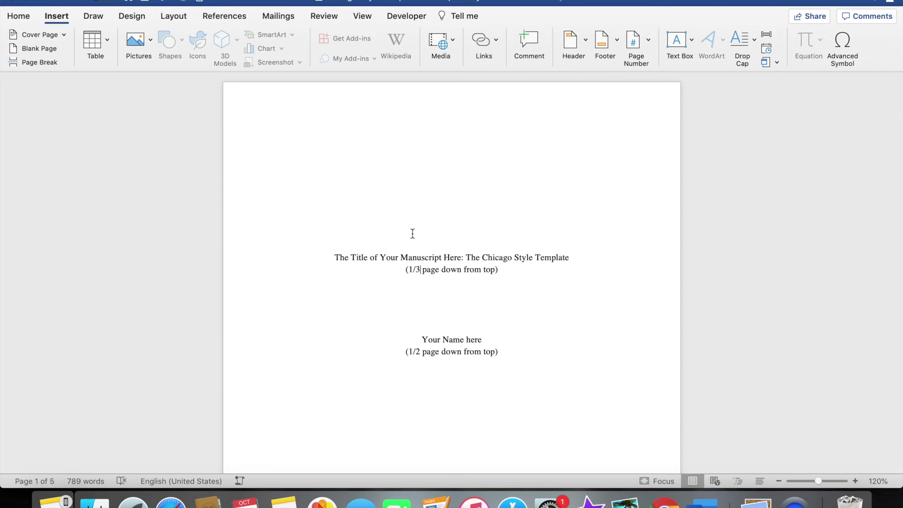
# Step: Examine the template's title page layout, from the title and name lines to the course details, date and title page footnote
pyautogui.scroll(-5, 635, 283)
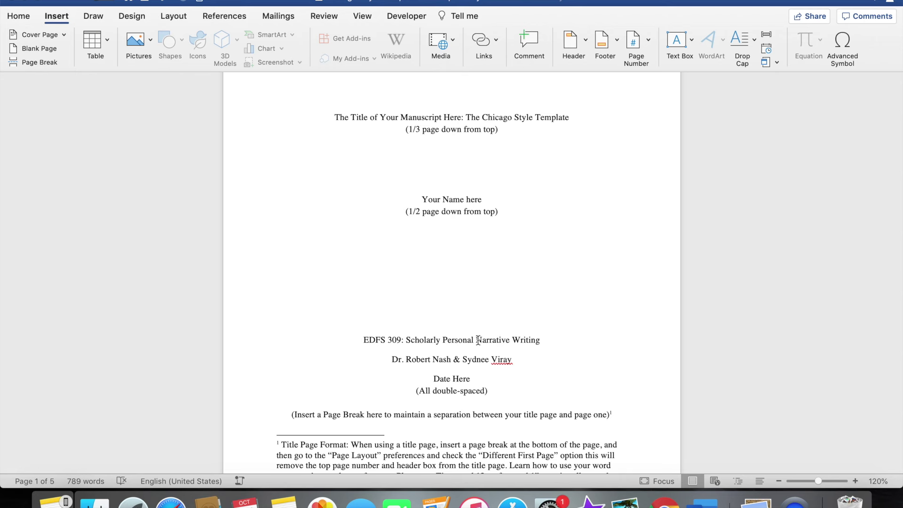
pyautogui.scroll(-3, 431, 352)
pyautogui.scroll(-1, 431, 352)
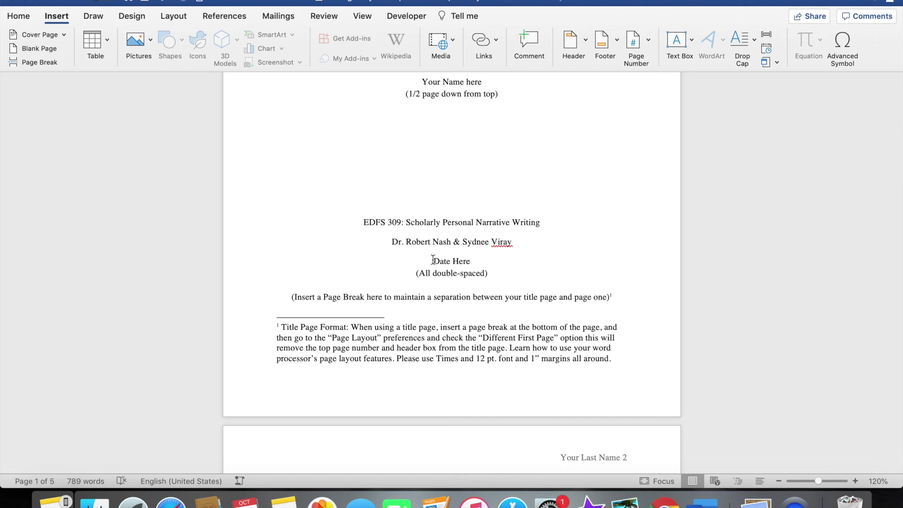
pyautogui.scroll(7, 433, 201)
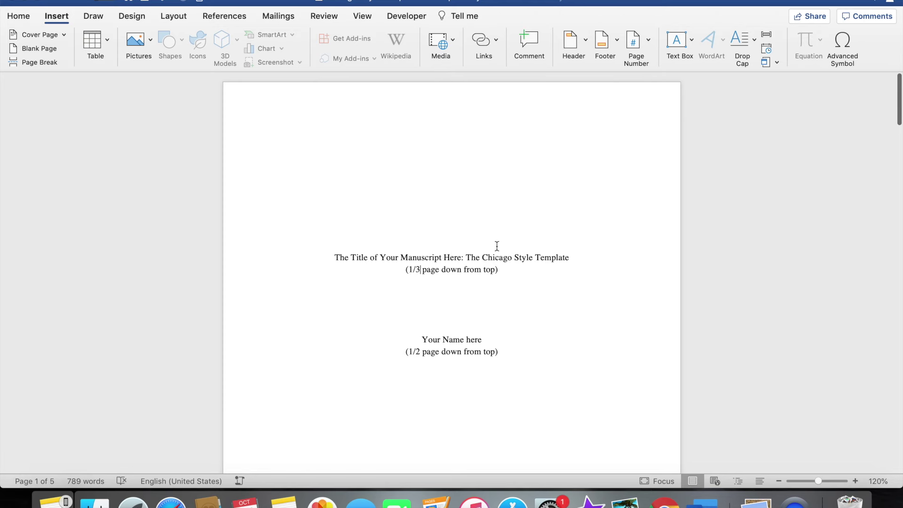
pyautogui.scroll(-10, 413, 255)
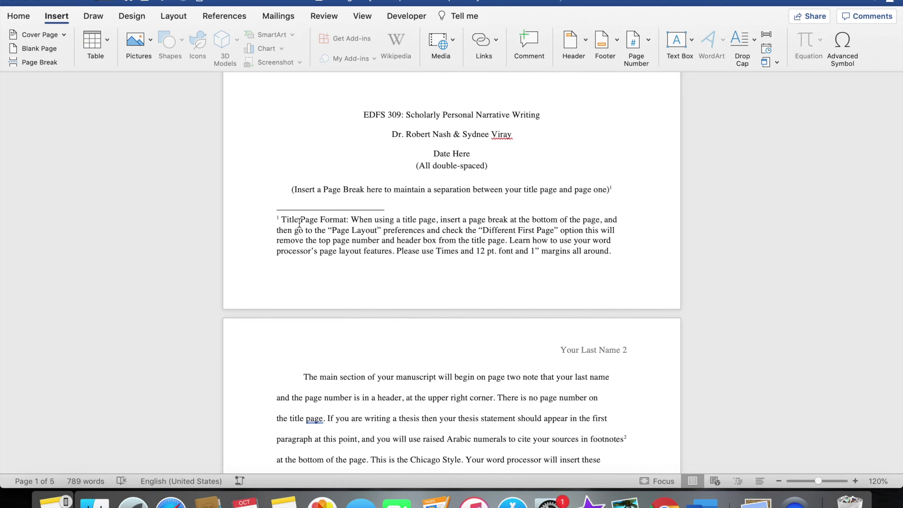
pyautogui.scroll(10, 297, 178)
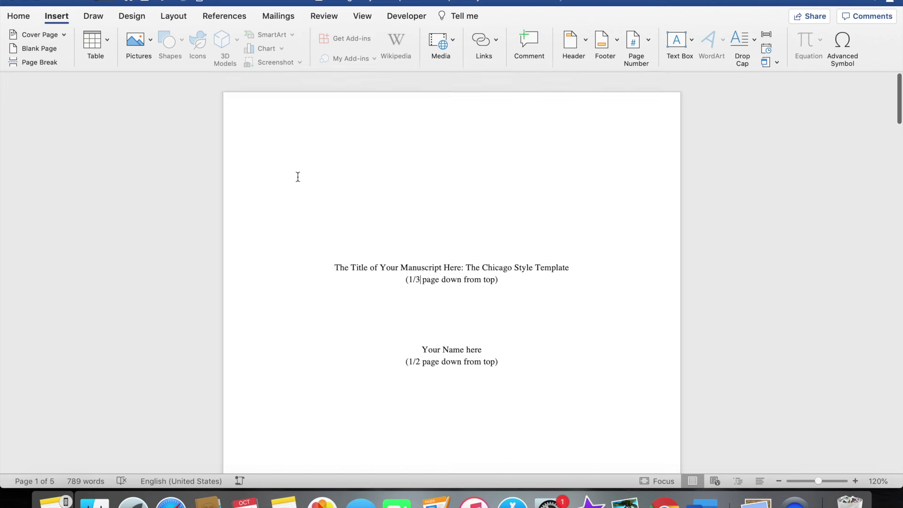
# Step: Inspect the title page's first-page header and footer areas and return to the body text
pyautogui.doubleClick(359, 113)
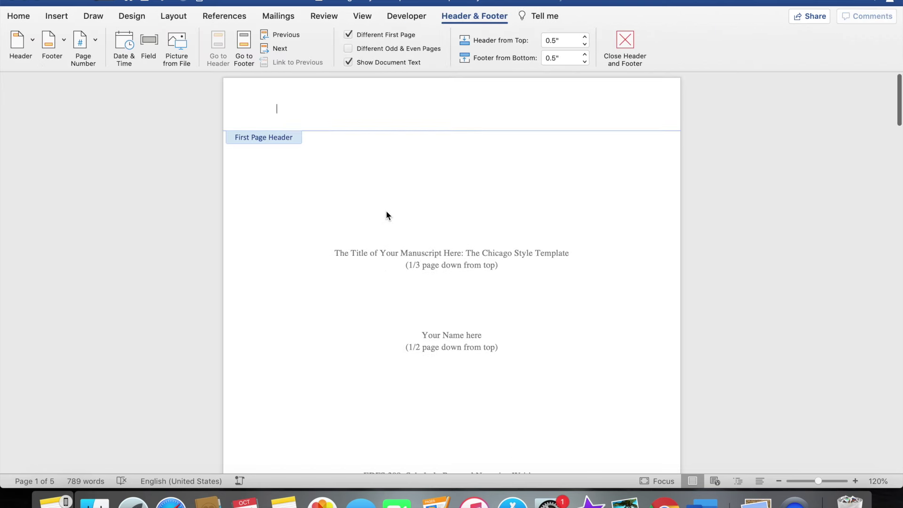
pyautogui.scroll(-8, 386, 213)
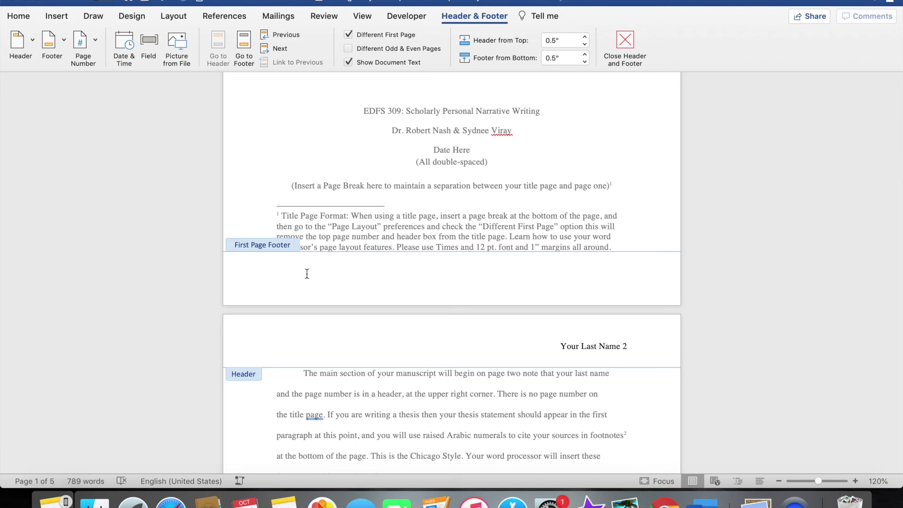
pyautogui.doubleClick(326, 268)
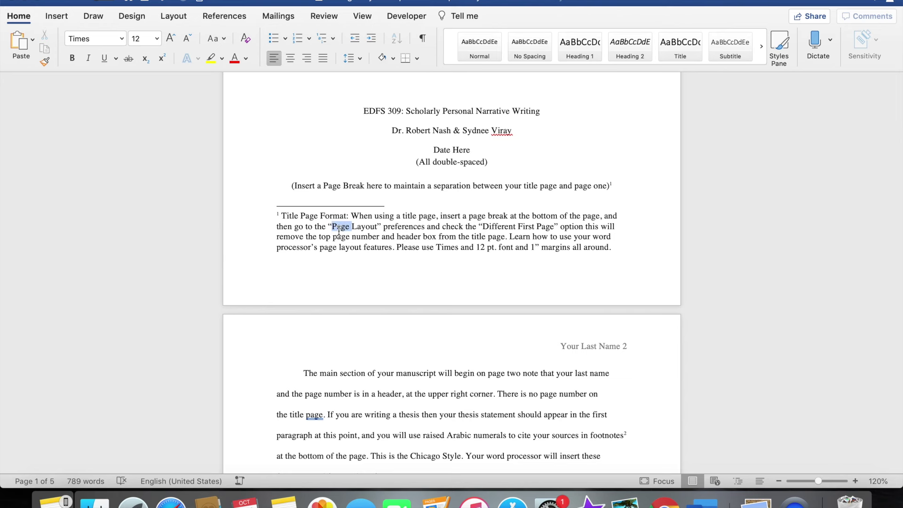
pyautogui.doubleClick(339, 227)
pyautogui.doubleClick(399, 247)
pyautogui.doubleClick(399, 273)
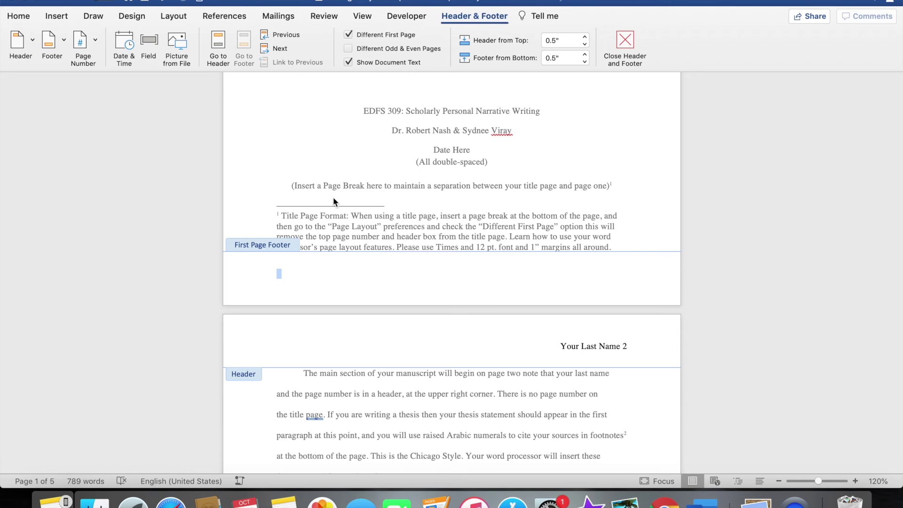
pyautogui.doubleClick(447, 208)
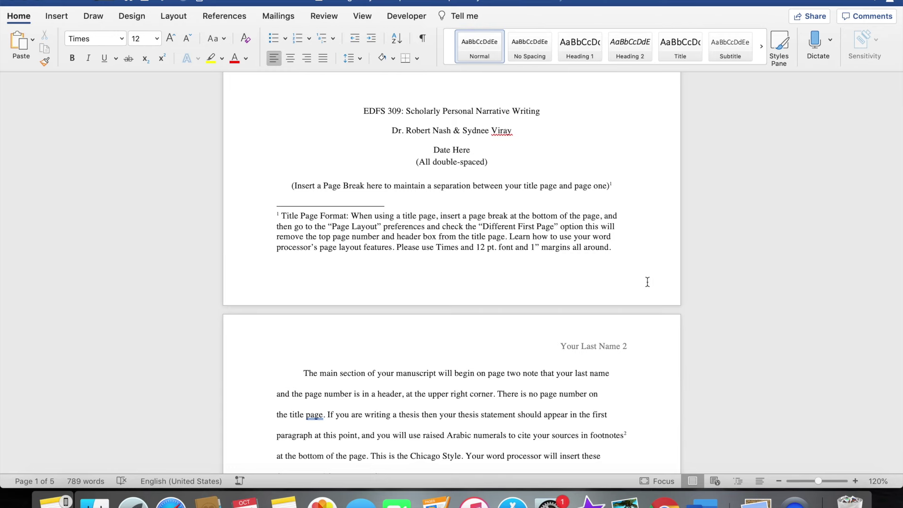
# Step: Examine the title page's formatting footnote and page two's header, body paragraphs and footnotes
pyautogui.scroll(-5, 647, 282)
pyautogui.scroll(5, 648, 282)
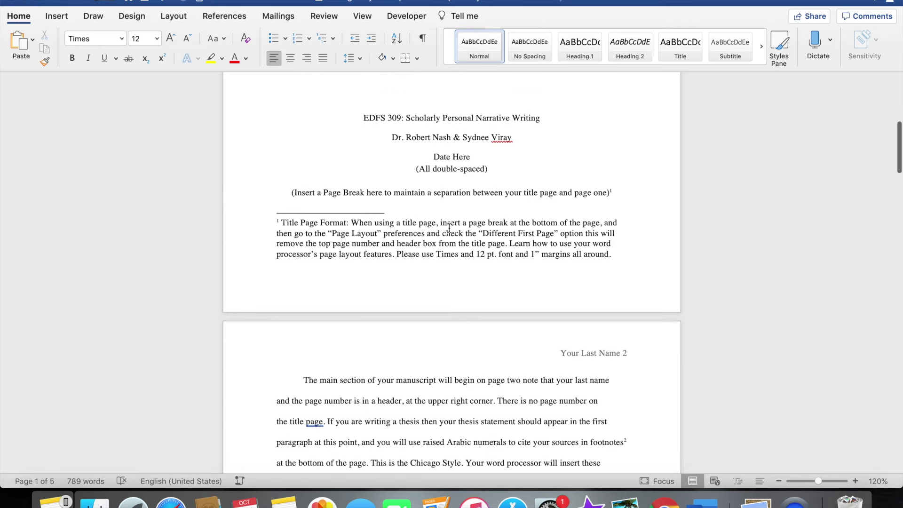
pyautogui.scroll(4, 440, 203)
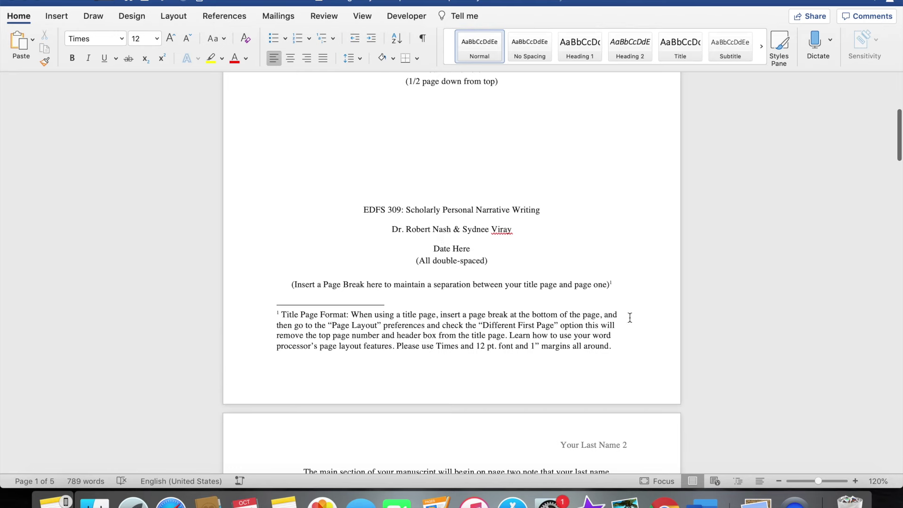
pyautogui.scroll(-10, 637, 333)
pyautogui.scroll(-4, 637, 334)
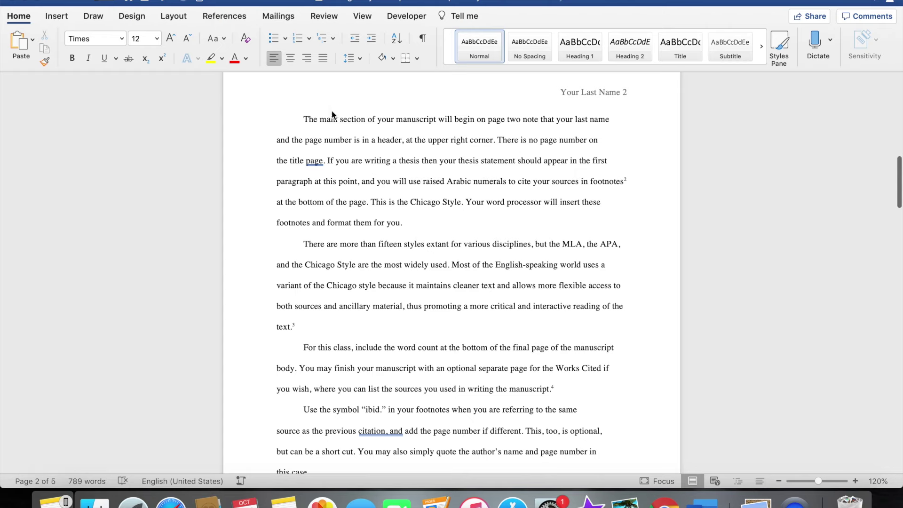
pyautogui.scroll(5, 397, 203)
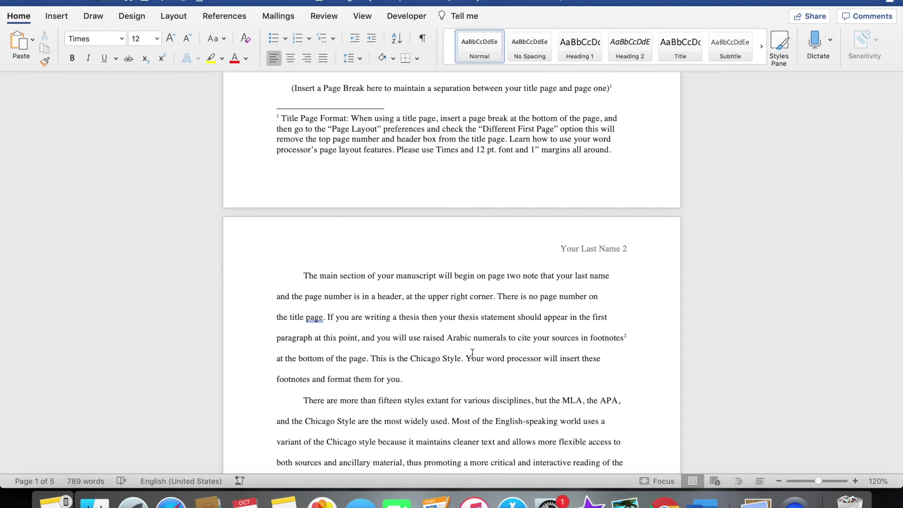
pyautogui.scroll(-5, 471, 355)
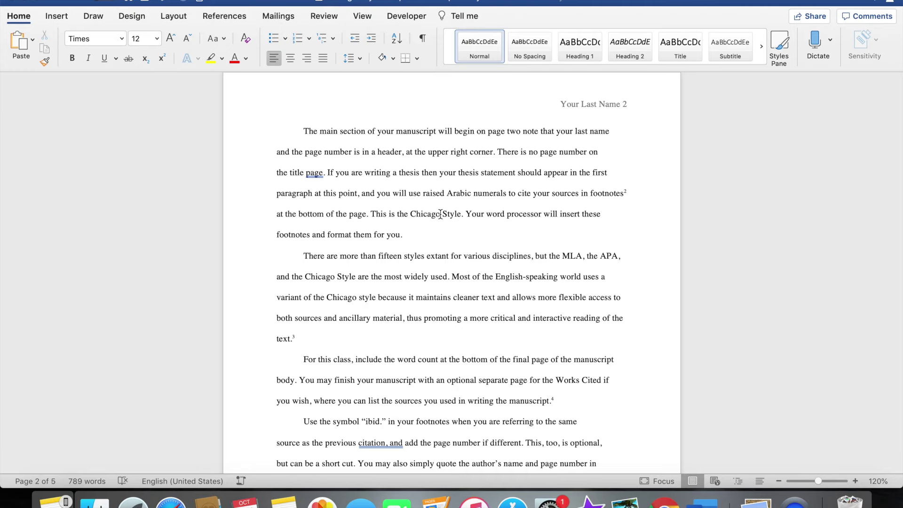
pyautogui.scroll(-10, 550, 249)
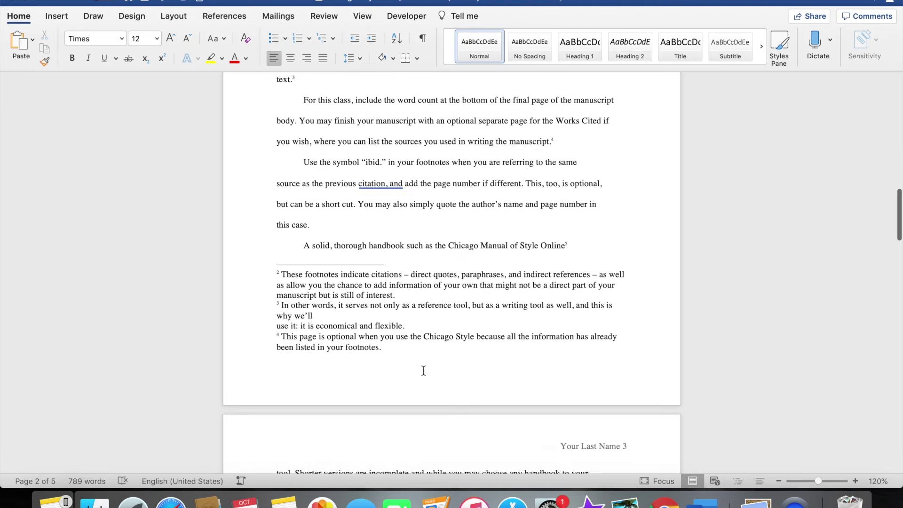
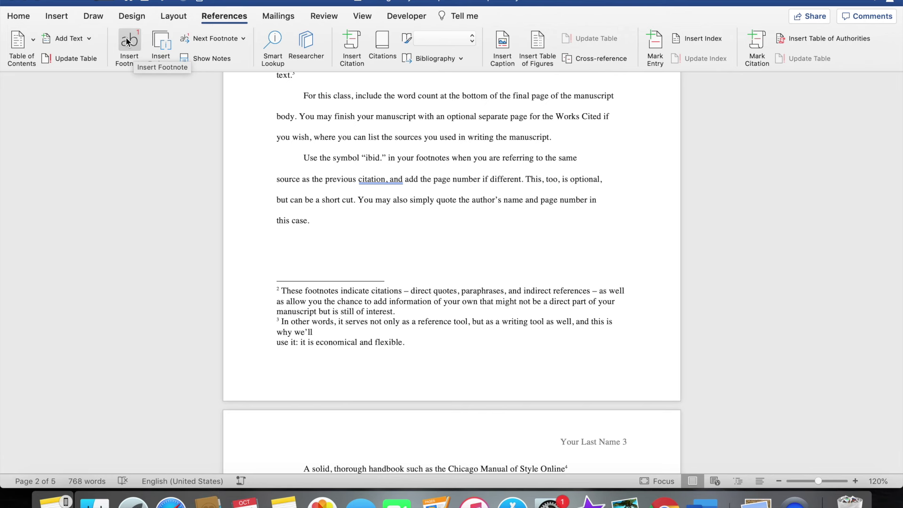
# Step: Insert a footnote reading "Poe" after "writing the manuscript." and set its font to Times New Roman
pyautogui.click(128, 42)
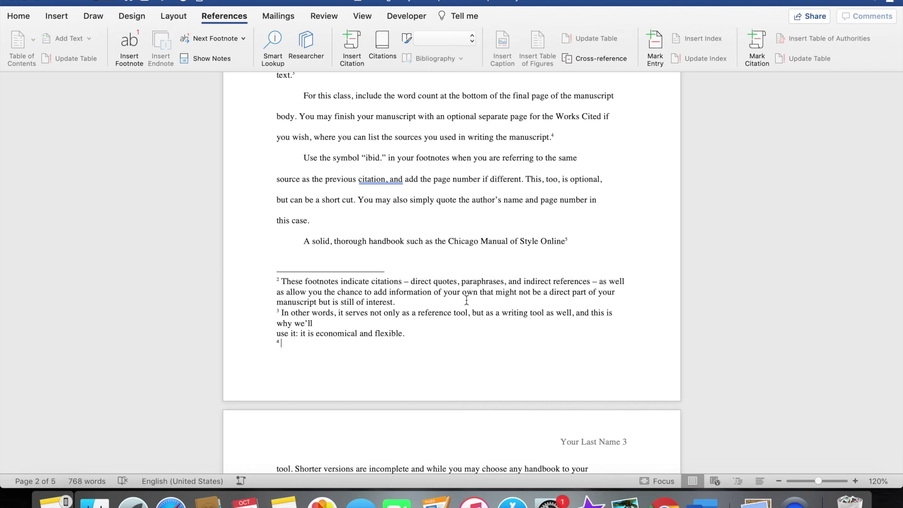
pyautogui.write('Poe')
pyautogui.moveTo(298, 347); pyautogui.dragTo(275, 344)
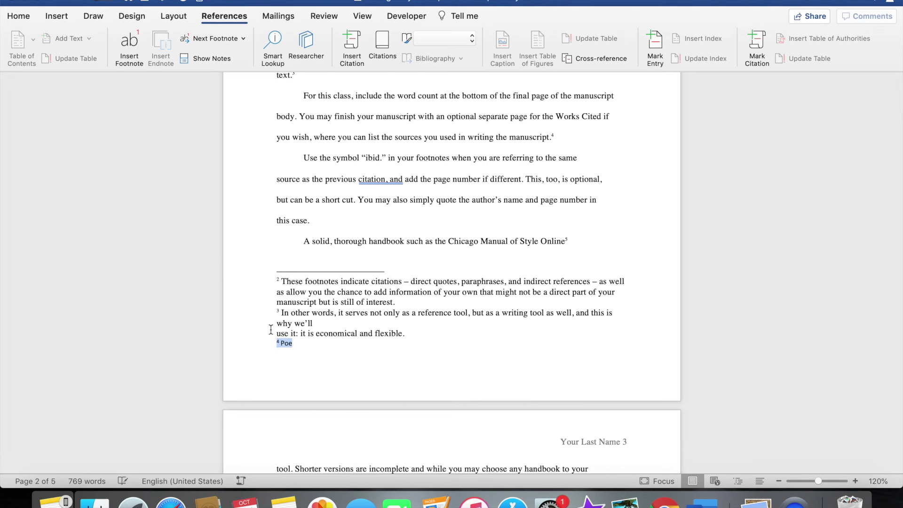
pyautogui.click(17, 16)
pyautogui.click(123, 39)
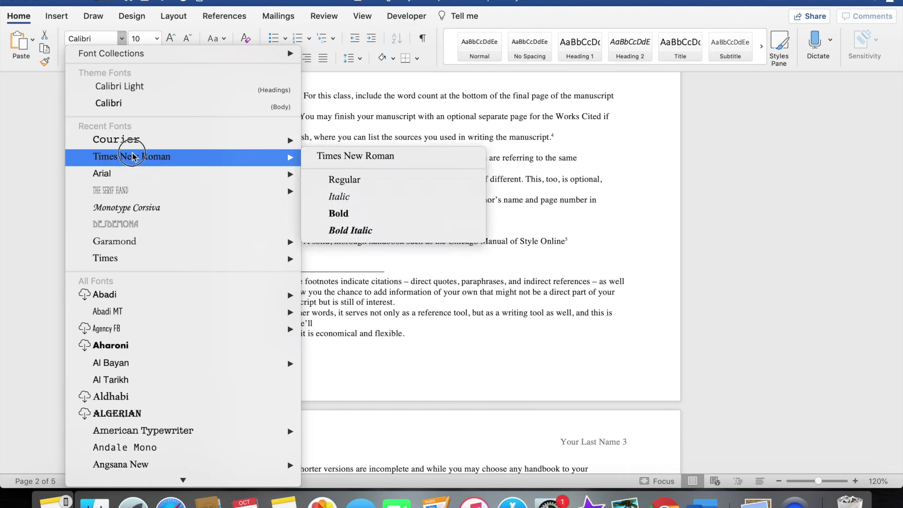
pyautogui.click(130, 157)
pyautogui.click(419, 334)
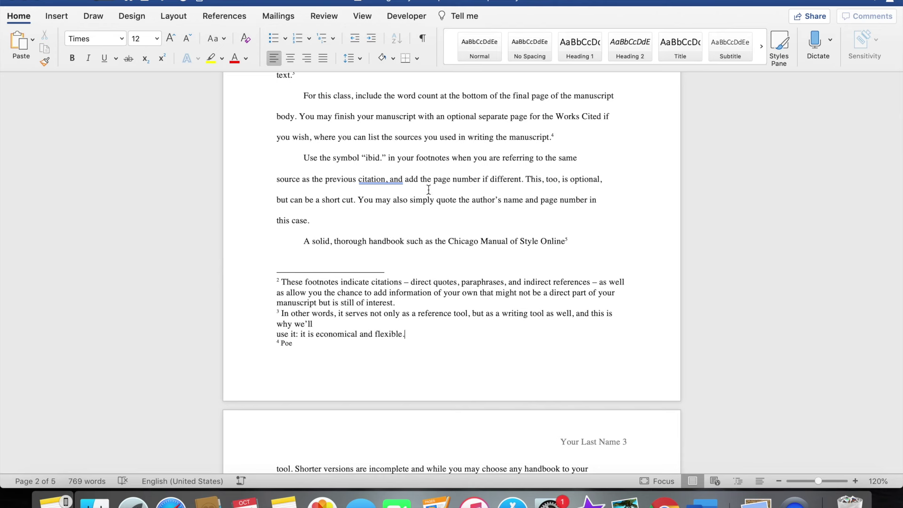
# Step: Review the "ibid." paragraph and footnotes at the end of page two and the start of page three
pyautogui.scroll(-5, 586, 240)
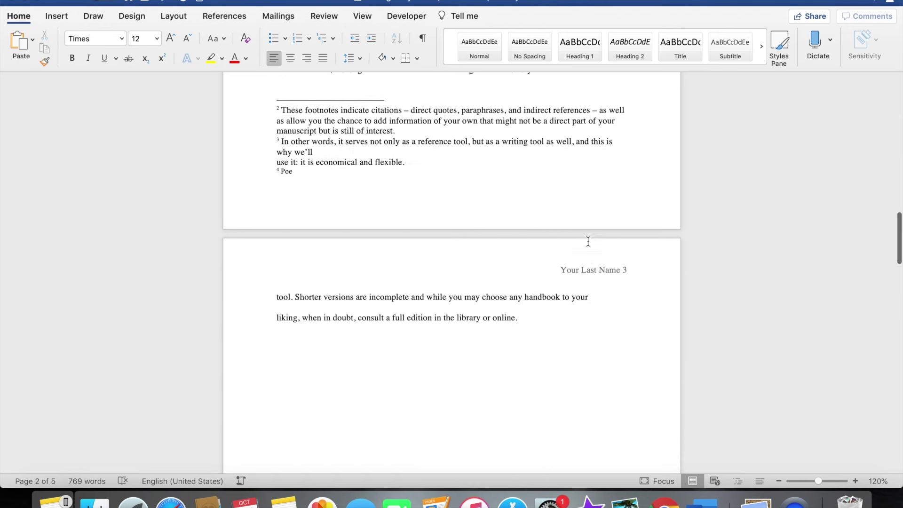
pyautogui.scroll(3, 607, 226)
pyautogui.scroll(3, 617, 214)
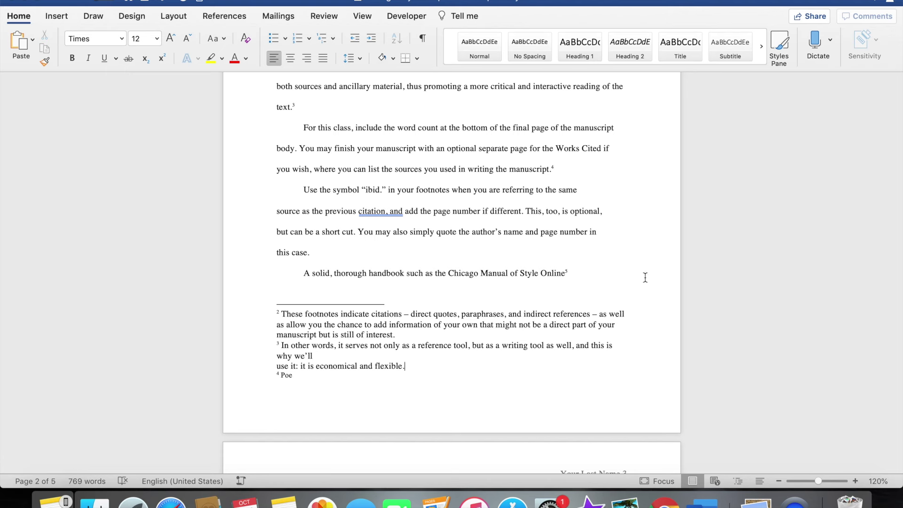
pyautogui.scroll(-5, 641, 269)
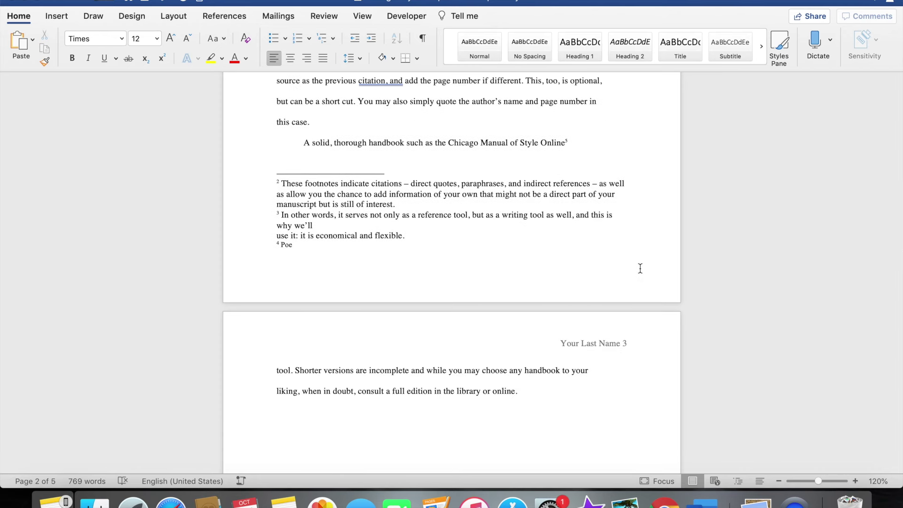
# Step: Switch to the Chicago citation guide PDF and examine its sample full, shortened and "Ibid." footnotes
pyautogui.click(756, 502)
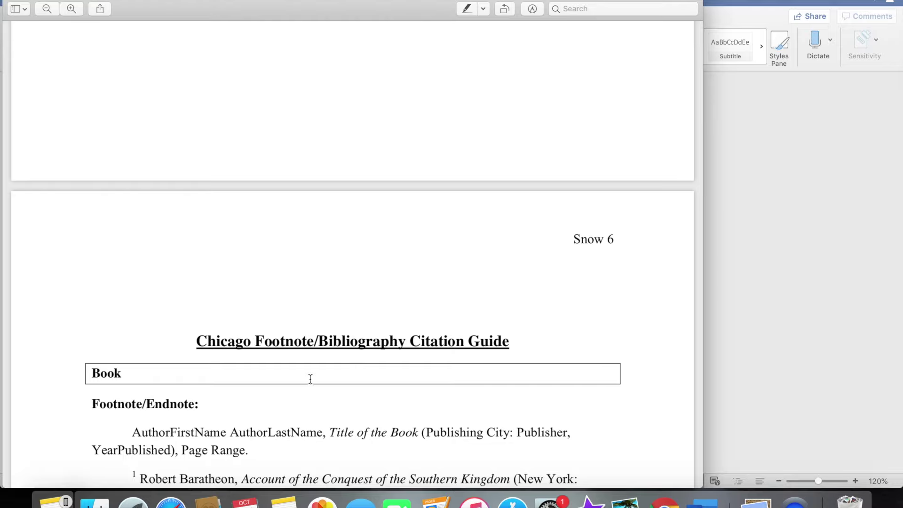
pyautogui.scroll(20, 310, 379)
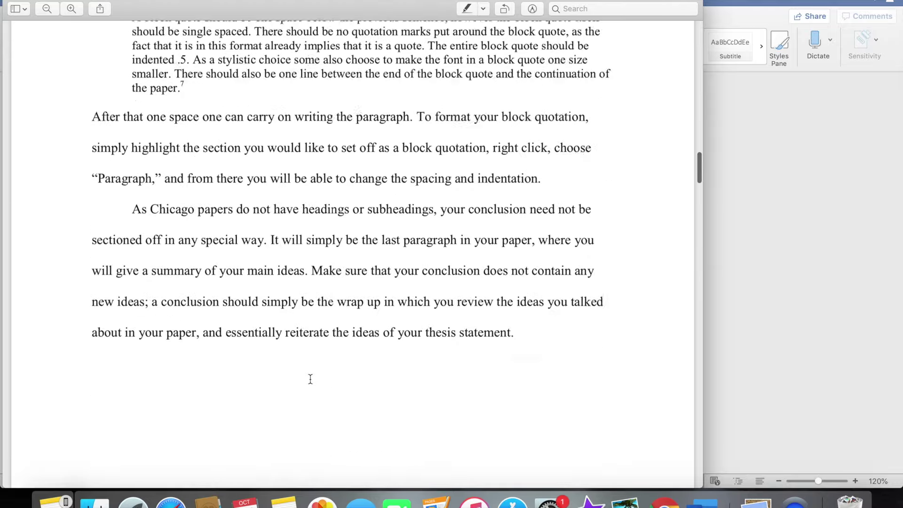
pyautogui.scroll(-10, 310, 379)
pyautogui.scroll(1, 125, 325)
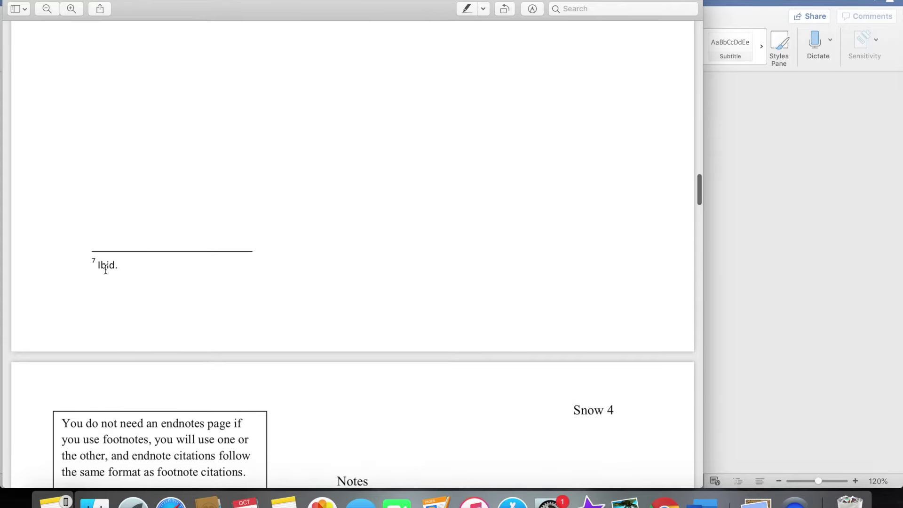
pyautogui.scroll(6, 142, 262)
pyautogui.scroll(8, 143, 259)
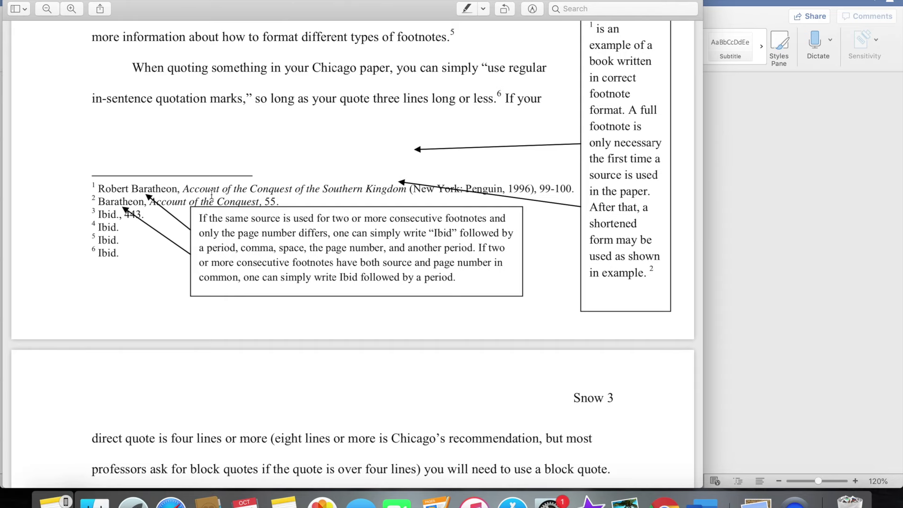
# Step: Study the PDF guide's boxed advice on writing "Ibid." for consecutive footnotes and the page text around it
pyautogui.scroll(-2, 343, 216)
pyautogui.scroll(3, 343, 216)
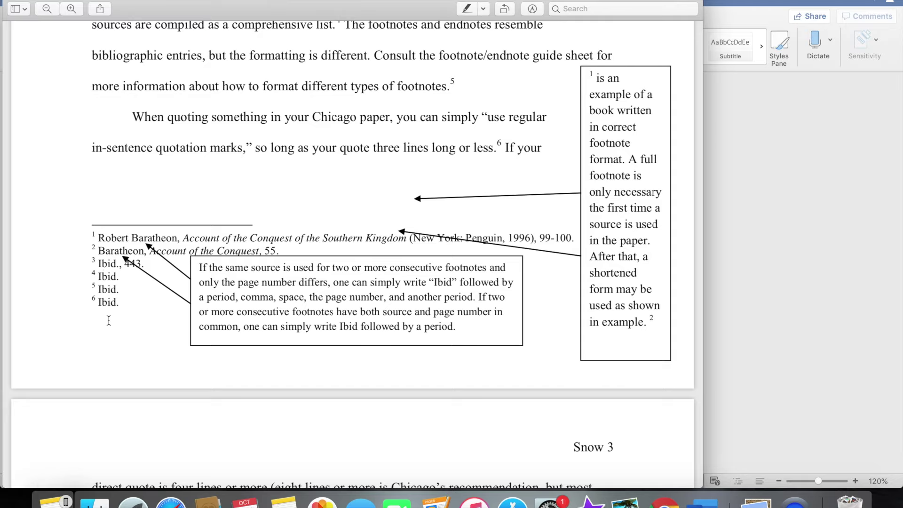
pyautogui.scroll(10, 181, 282)
pyautogui.scroll(5, 181, 222)
pyautogui.scroll(-4, 182, 222)
# Step: Switch back to the Word manuscript and look over the page-three footnote and the start of the Notes page
pyautogui.click(716, 258)
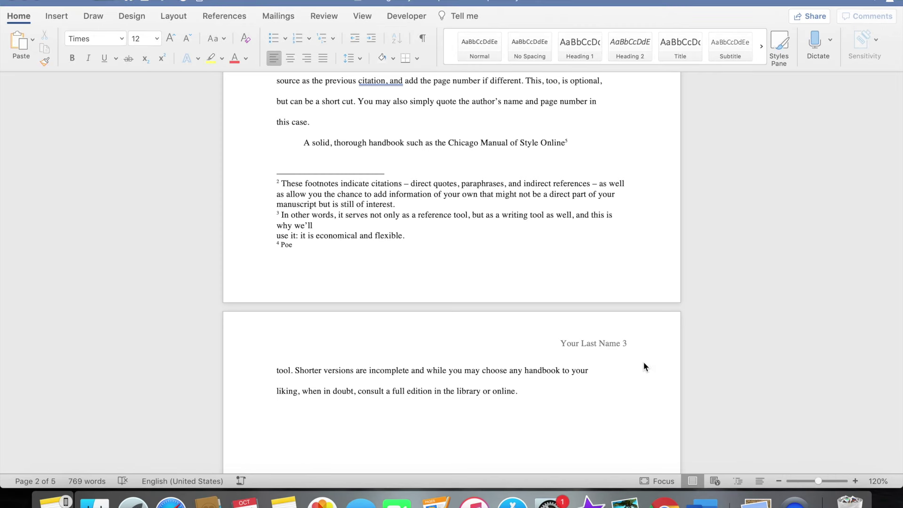
pyautogui.scroll(-5, 561, 121)
pyautogui.scroll(-6, 592, 252)
pyautogui.scroll(-3, 579, 237)
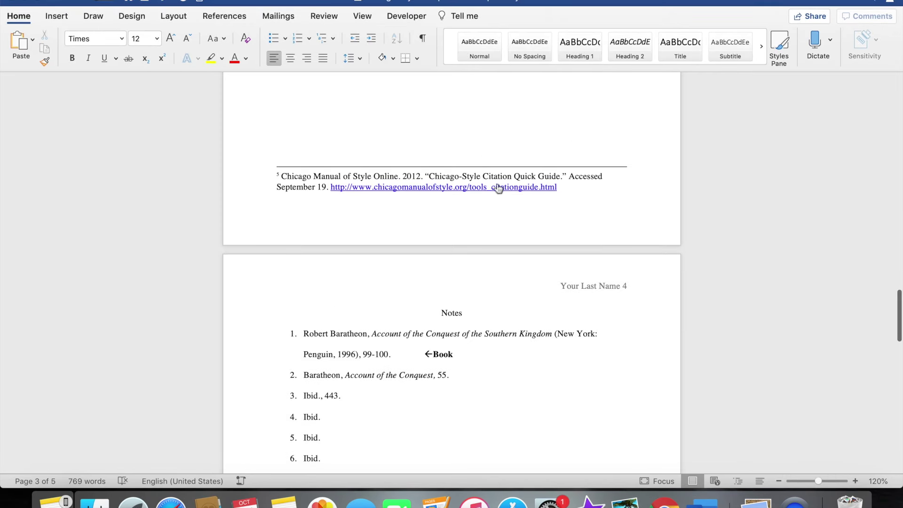
pyautogui.scroll(-4, 625, 254)
pyautogui.scroll(-3, 616, 264)
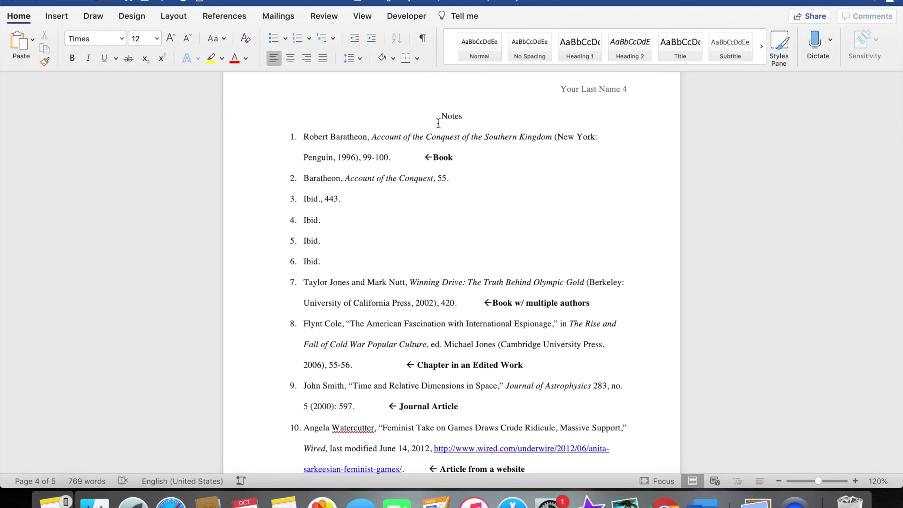
# Step: Compare the sample entries on the Notes page with the source entries on the Bibliography page
pyautogui.scroll(10, 438, 123)
pyautogui.scroll(-3, 438, 123)
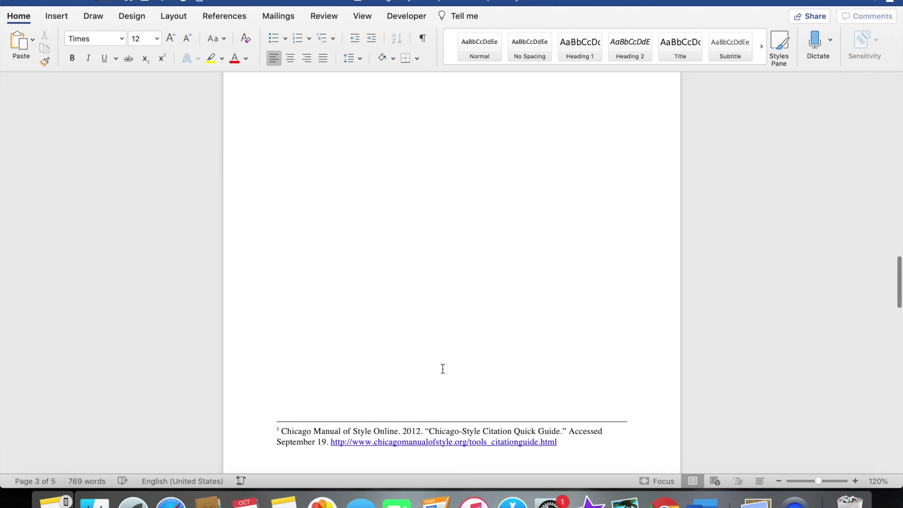
pyautogui.scroll(-3, 442, 369)
pyautogui.scroll(-3, 443, 370)
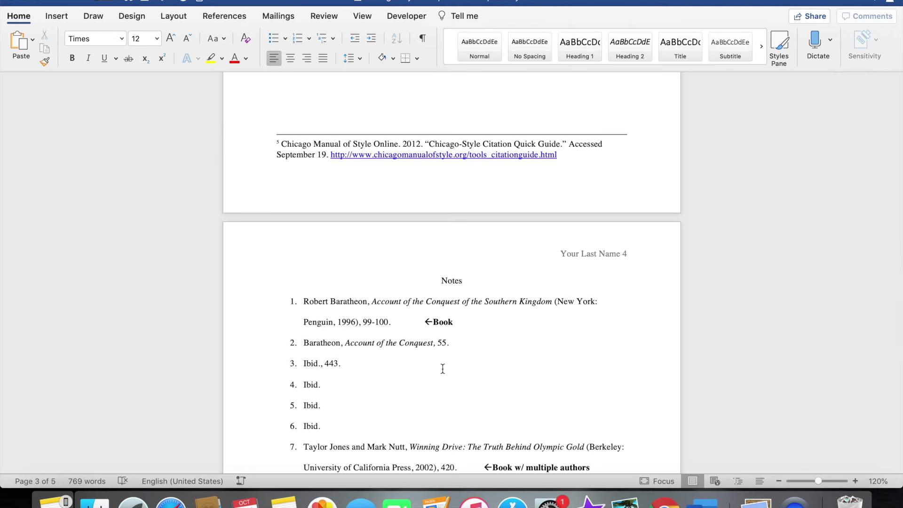
pyautogui.scroll(-3, 443, 369)
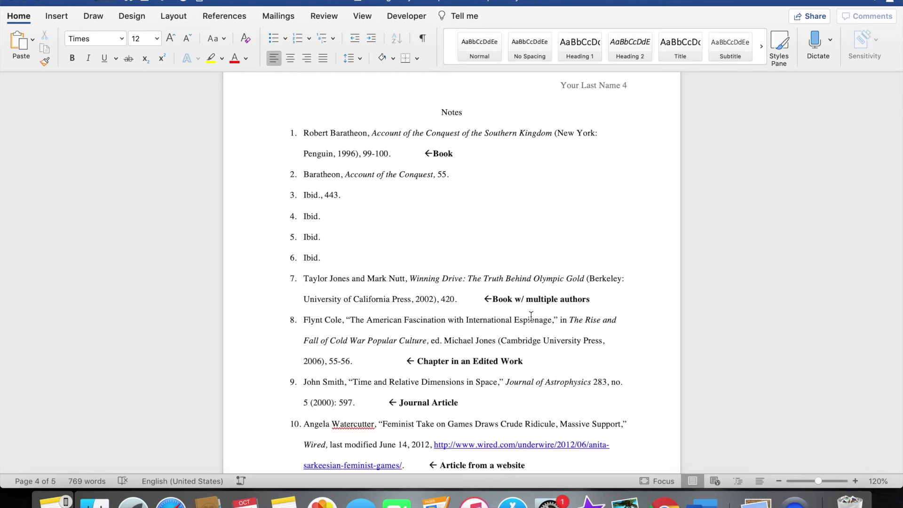
pyautogui.scroll(-10, 531, 316)
pyautogui.scroll(-5, 530, 316)
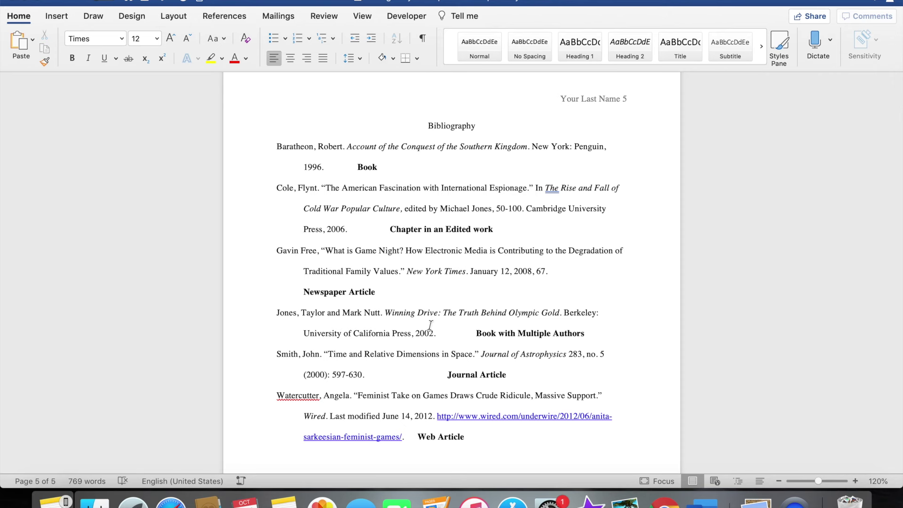
pyautogui.scroll(15, 430, 326)
pyautogui.scroll(-5, 430, 325)
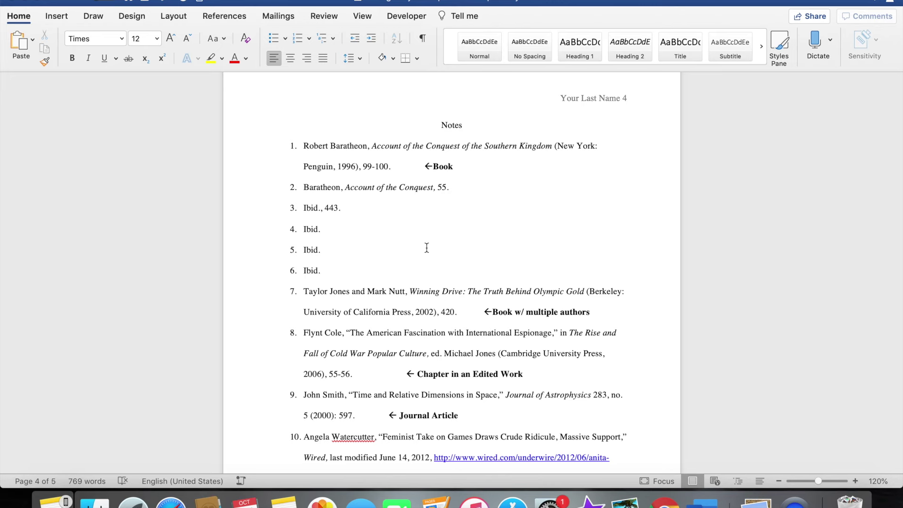
# Step: Check how the footnote markers in the body text on page two relate to the numbered Notes entries
pyautogui.scroll(20, 426, 248)
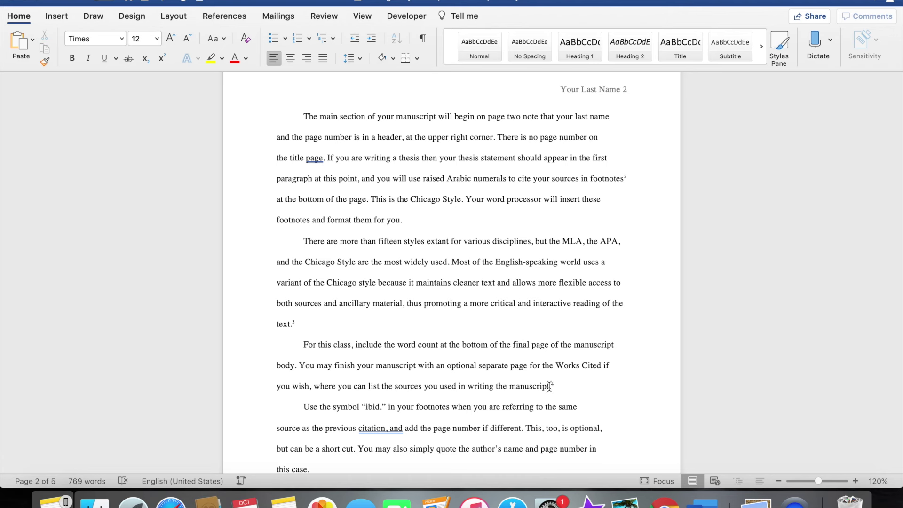
pyautogui.moveTo(551, 385)
pyautogui.scroll(-20, 468, 378)
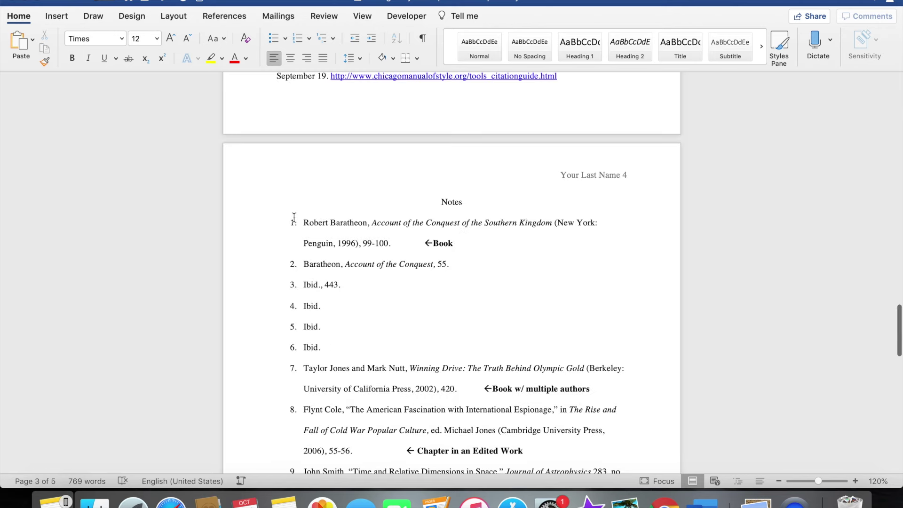
pyautogui.scroll(15, 476, 224)
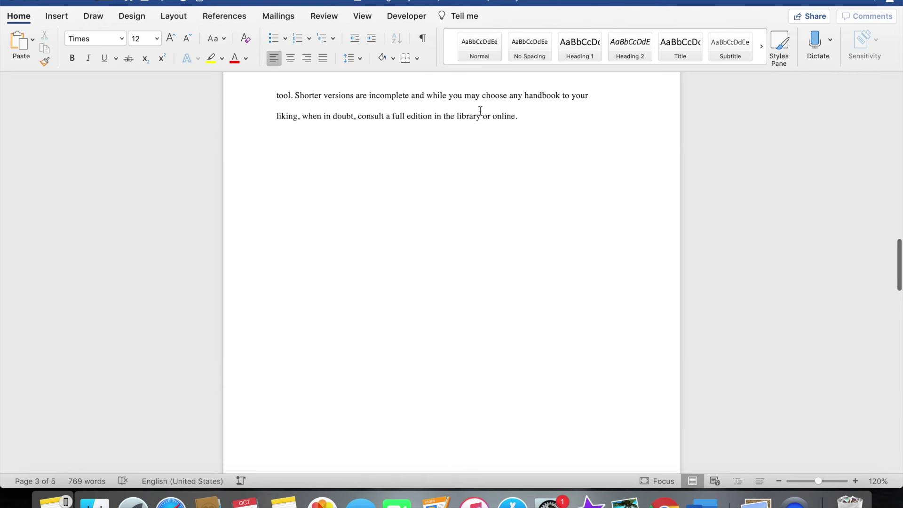
pyautogui.scroll(-10, 415, 283)
pyautogui.scroll(-4, 415, 285)
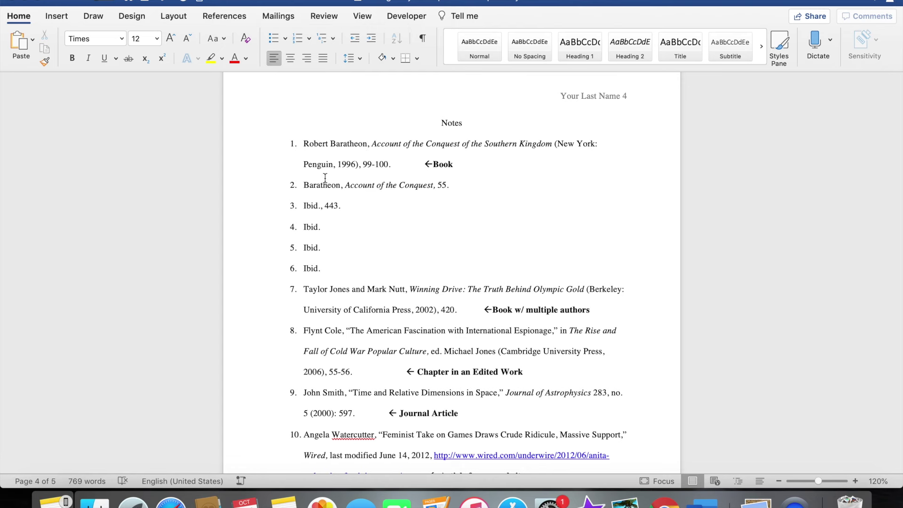
# Step: Examine the Notes page entries for books, "Ibid." references, an edited chapter, a journal article and a website article
pyautogui.scroll(6, 326, 178)
pyautogui.scroll(-5, 343, 199)
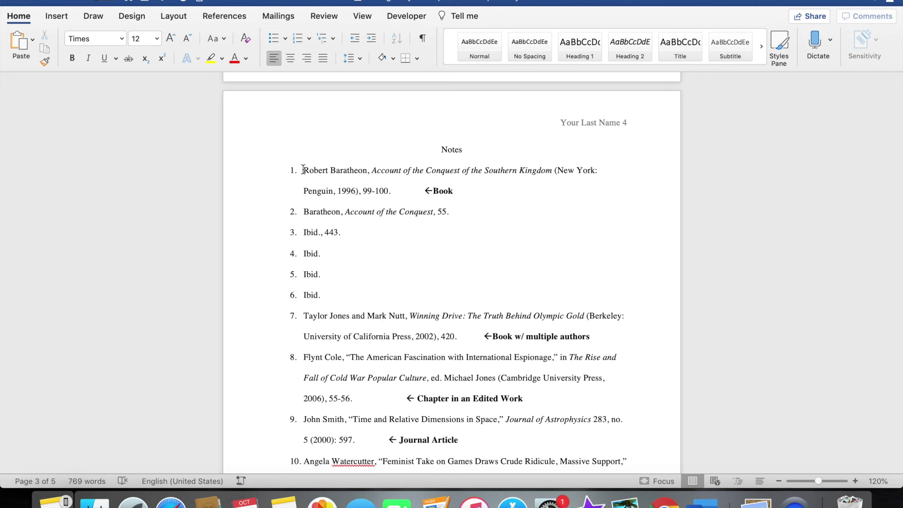
pyautogui.scroll(-2, 399, 196)
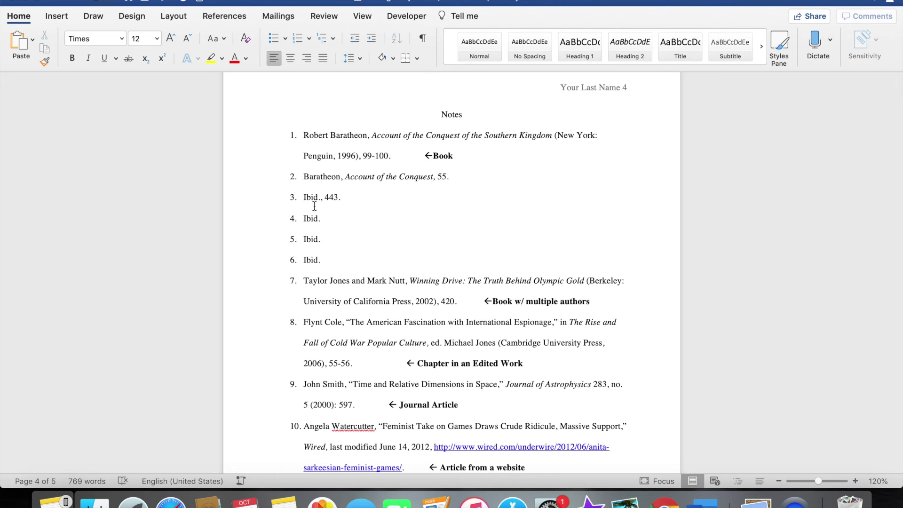
pyautogui.scroll(-5, 376, 314)
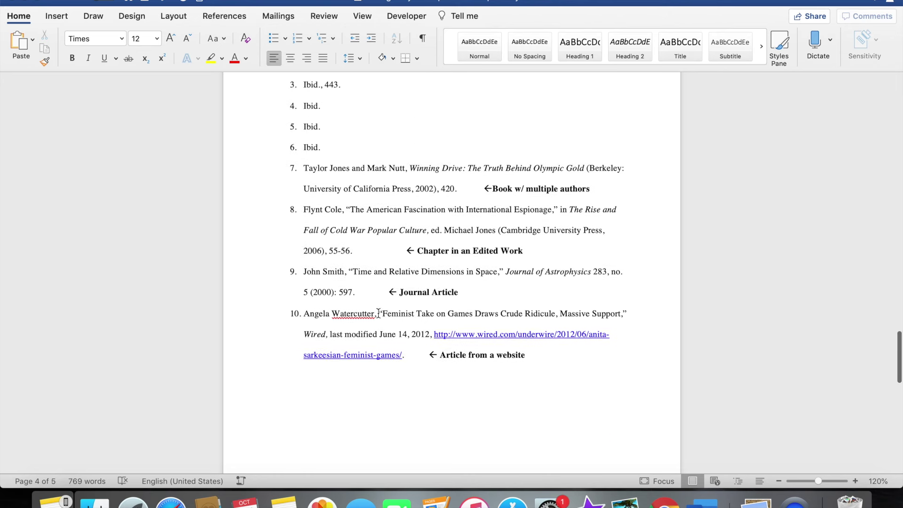
pyautogui.scroll(5, 318, 153)
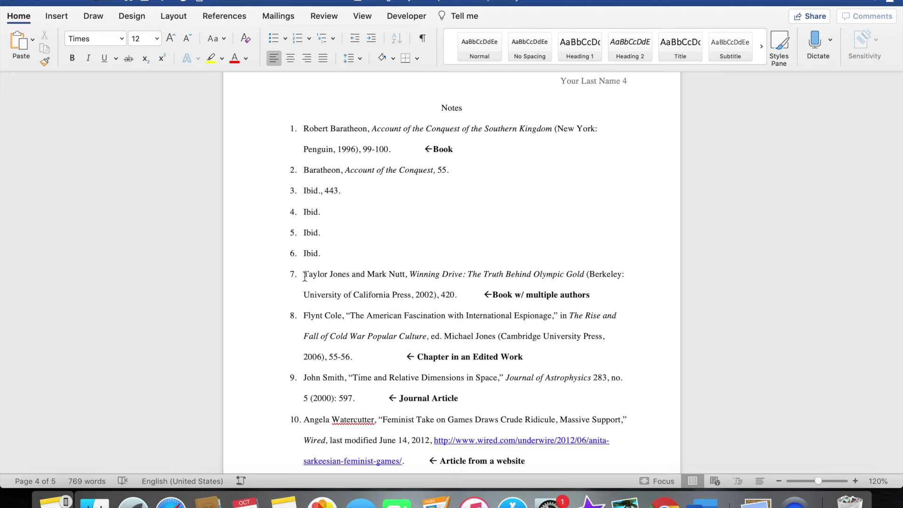
pyautogui.scroll(-4, 335, 306)
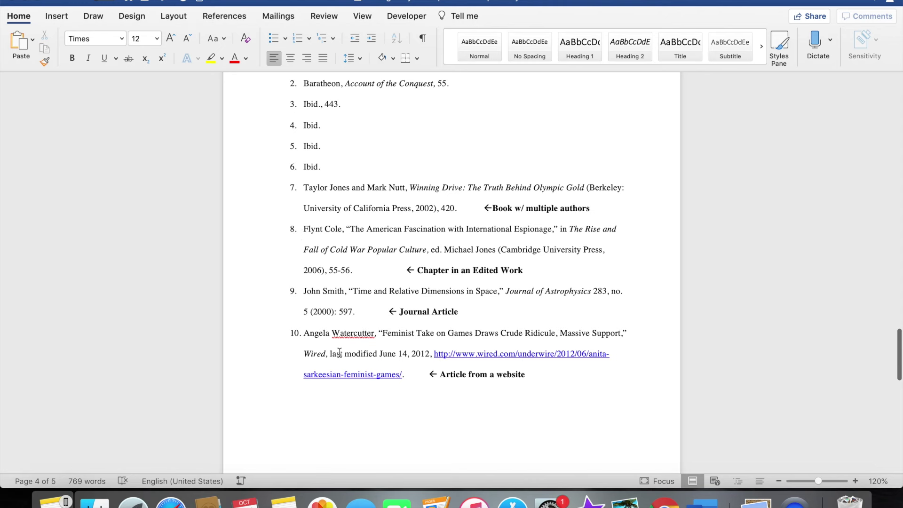
# Step: Review the Bibliography page's sample entries and return to the manuscript's title page
pyautogui.scroll(-15, 402, 302)
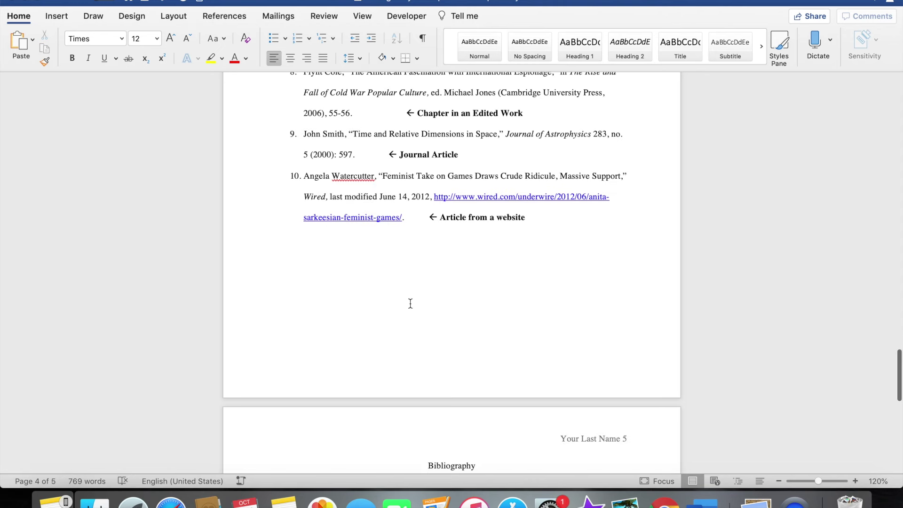
pyautogui.scroll(-12, 530, 309)
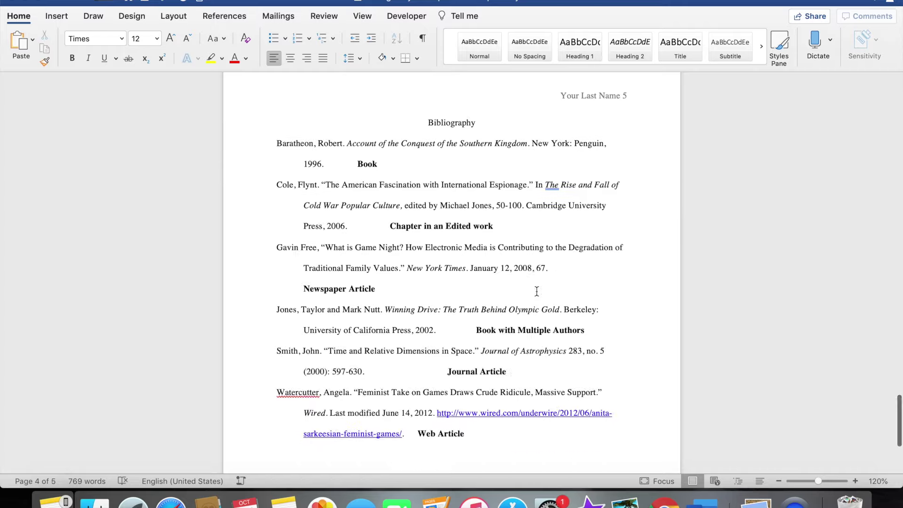
pyautogui.scroll(20, 536, 292)
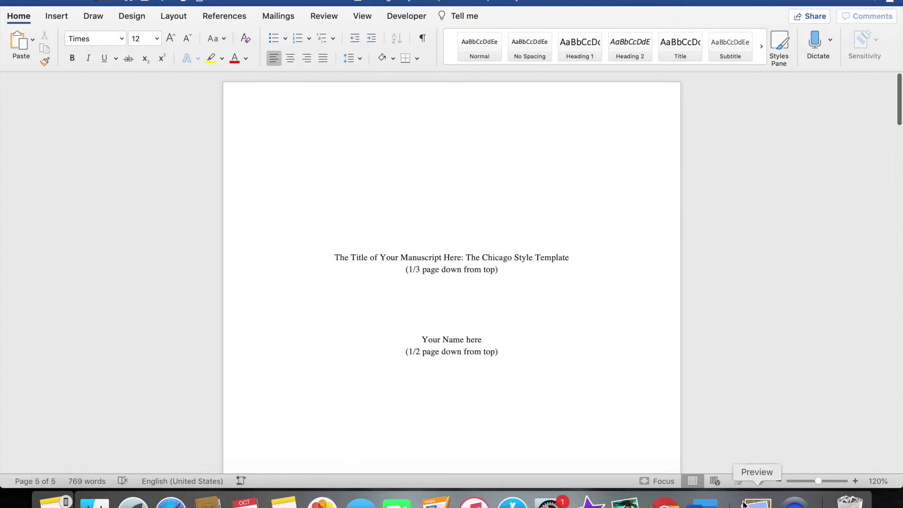
# Step: Create a new blank Word document and centre-align its first line
pyautogui.rightClick(701, 500)
pyautogui.click(710, 387)
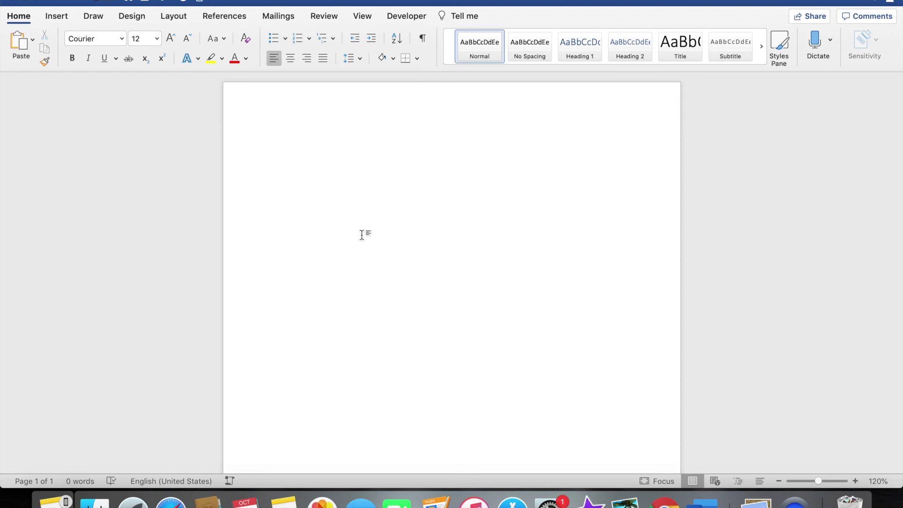
pyautogui.press('super+e')
pyautogui.click(121, 39)
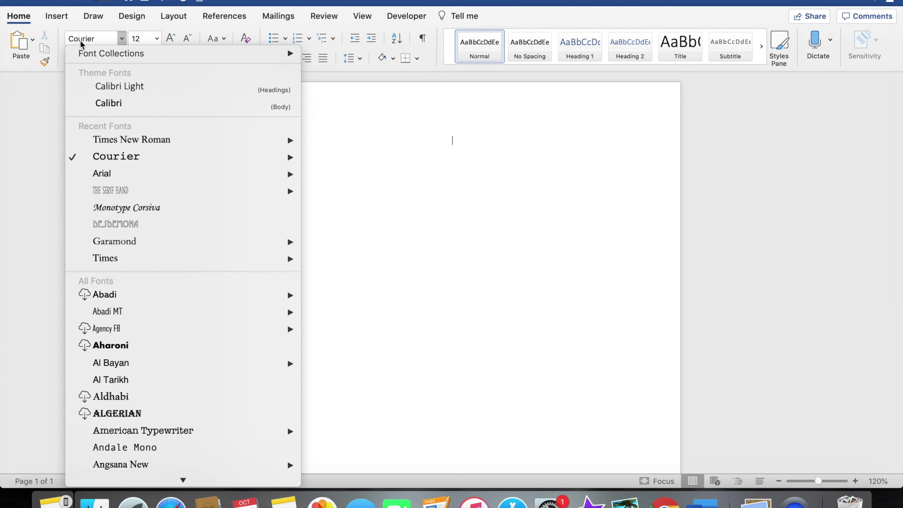
pyautogui.moveTo(158, 147)
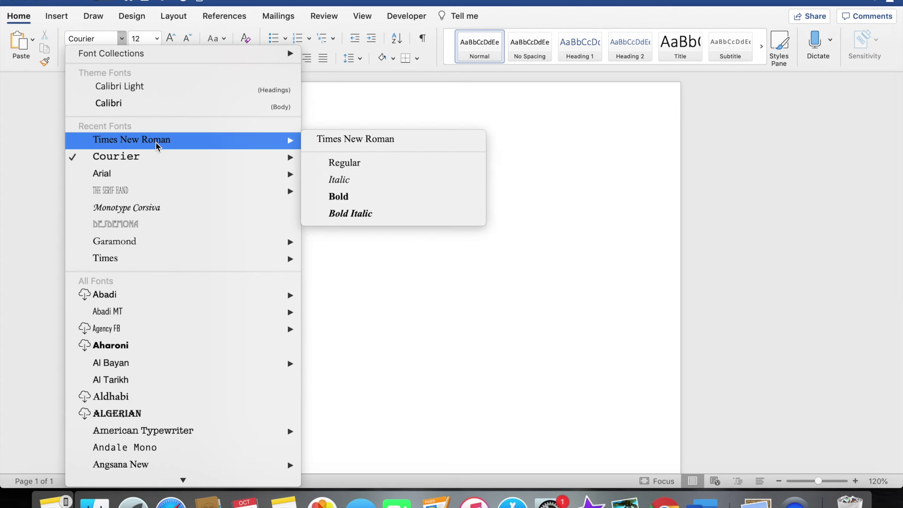
pyautogui.click(484, 98)
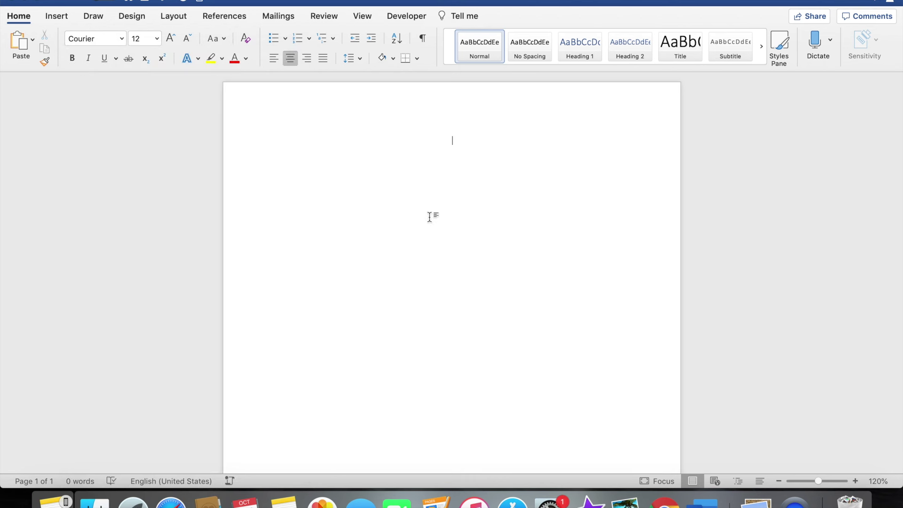
# Step: Enter "Title" as the centred title and insert blank lines above it to move it down the page
pyautogui.write('Title')
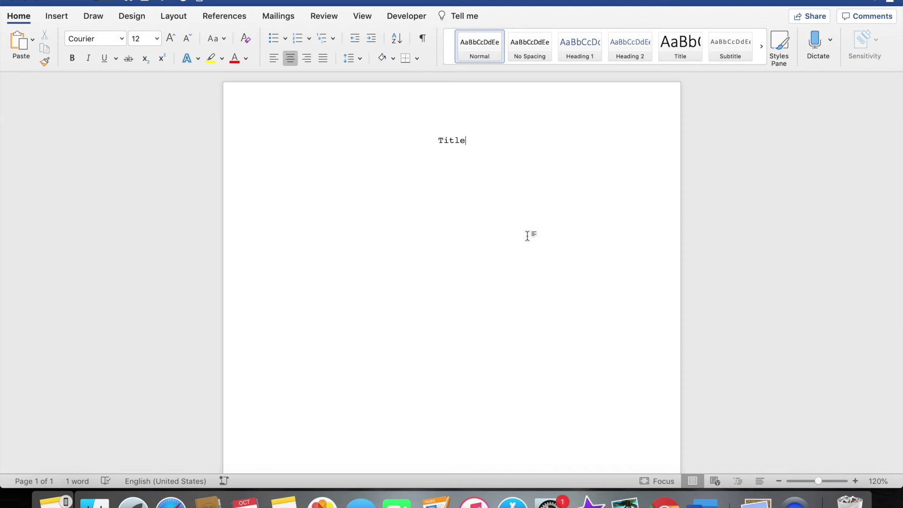
pyautogui.click(431, 143)
pyautogui.press('Return')
pyautogui.press('Return')
pyautogui.press('Return')
pyautogui.press('Return')
pyautogui.press('Return')
pyautogui.press('Return')
pyautogui.press('Return')
pyautogui.press('Return')
pyautogui.press('Return')
pyautogui.scroll(-3, 544, 181)
# Step: Insert several blank lines below the title and enter "Name Last name" as a centred line
pyautogui.press('Right')
pyautogui.press('Return')
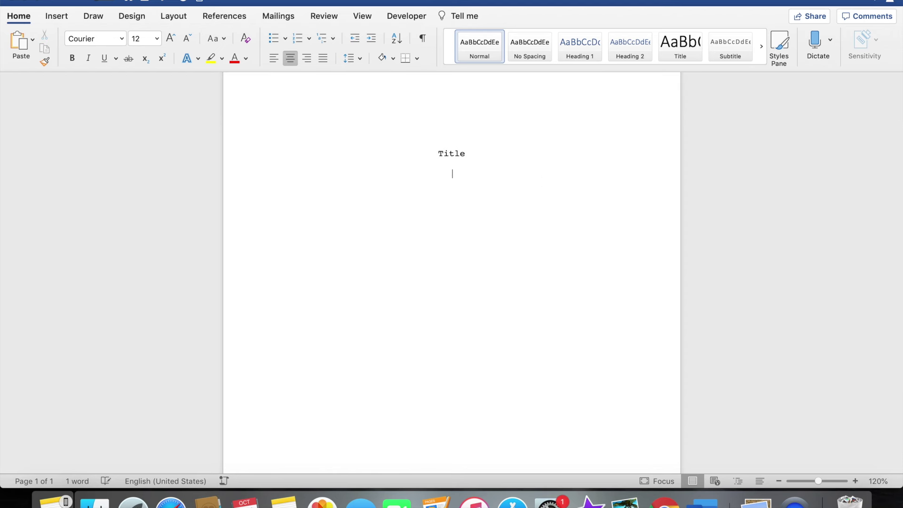
pyautogui.press('Return')
pyautogui.press('Return')
pyautogui.press('Return')
pyautogui.scroll(-5, 552, 333)
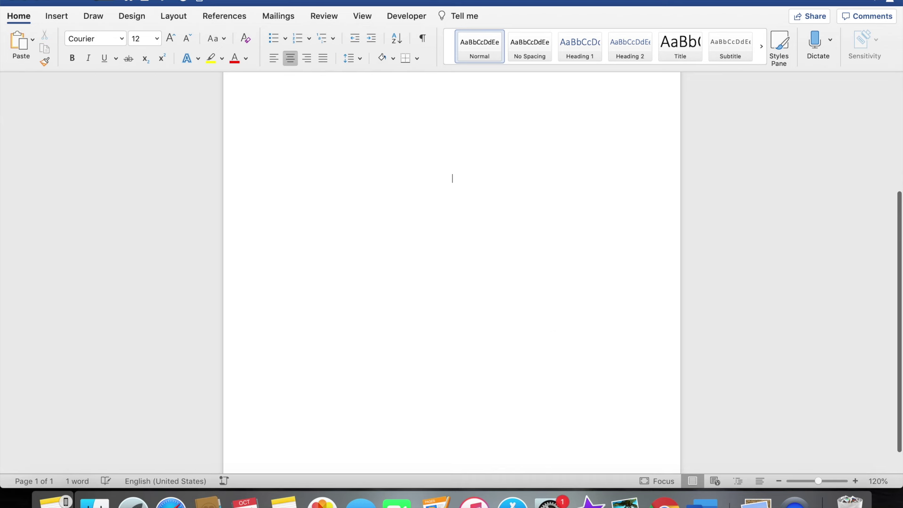
pyautogui.press('Return')
pyautogui.press('Return')
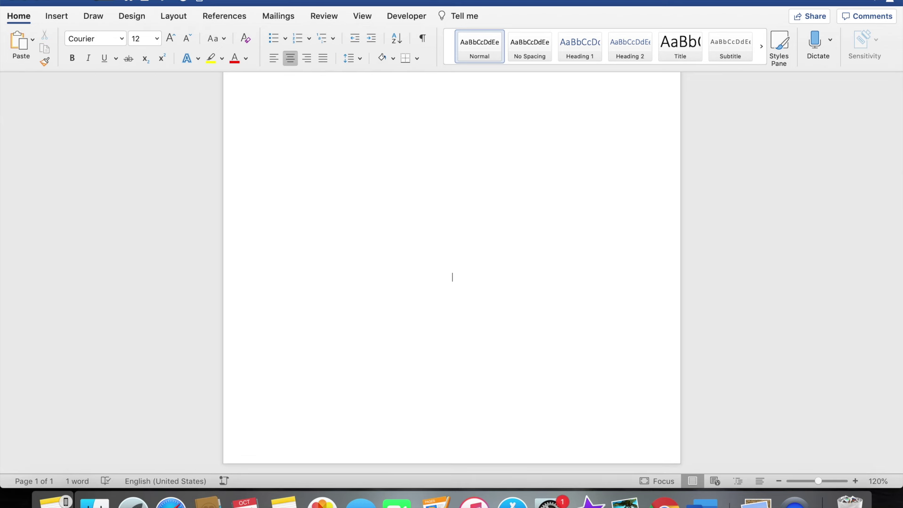
pyautogui.write('Name La')
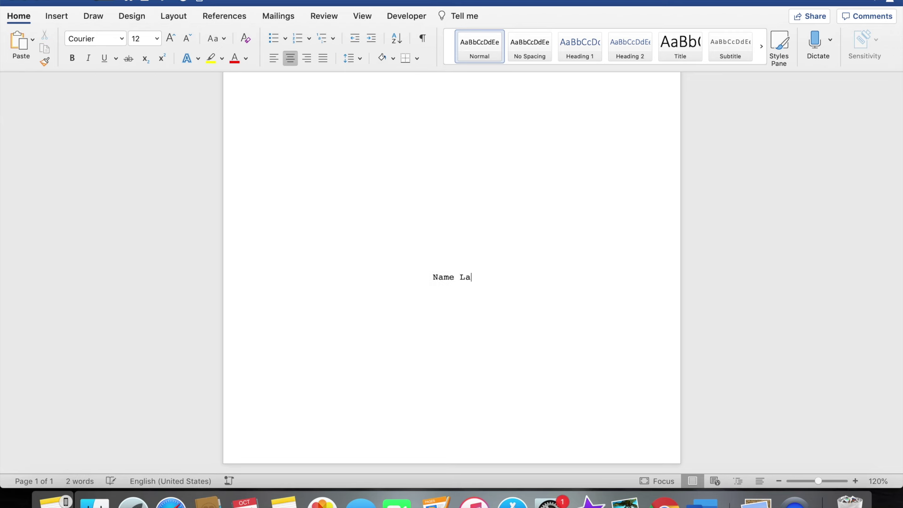
pyautogui.write('stName')
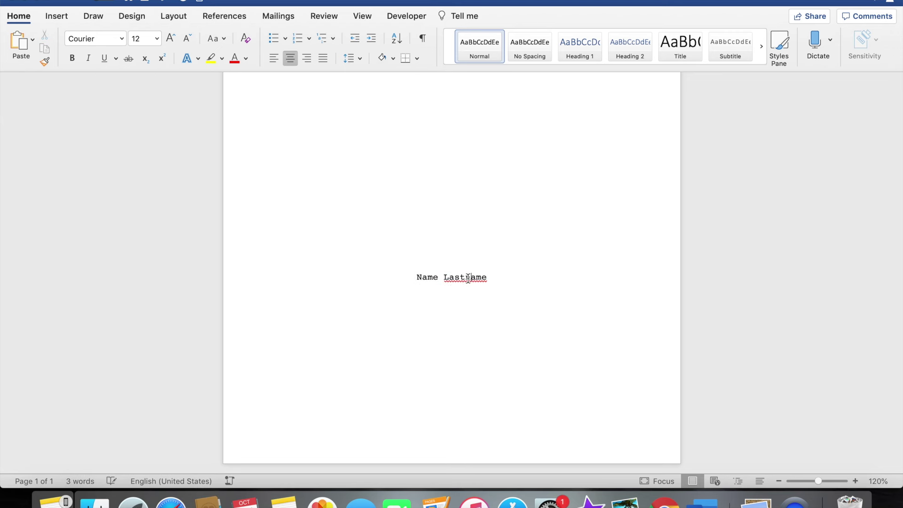
pyautogui.click(466, 278)
pyautogui.click(497, 278)
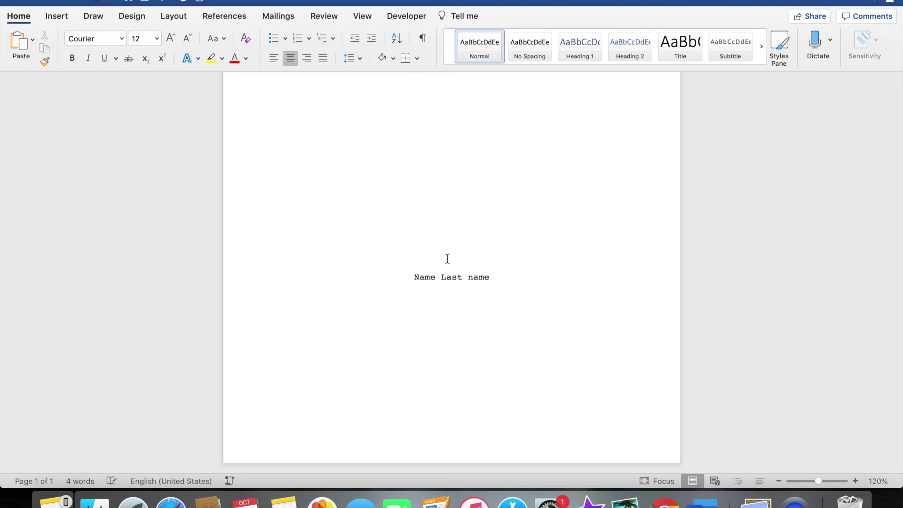
# Step: Add "Organization" and "Instructor's name" as centred lines below the name, correcting the spelling of "Instructor's"
pyautogui.write('Organizatio')
pyautogui.write('n')
pyautogui.write('Intruc')
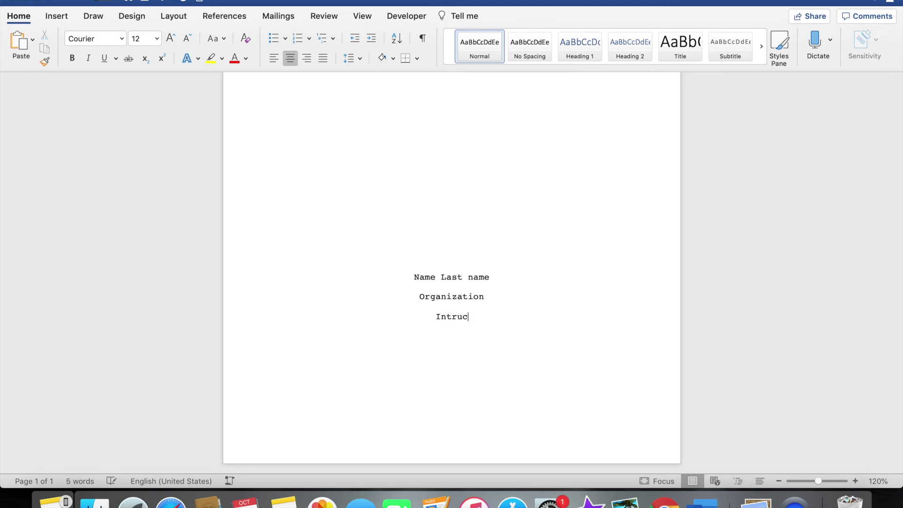
pyautogui.write("tor's name")
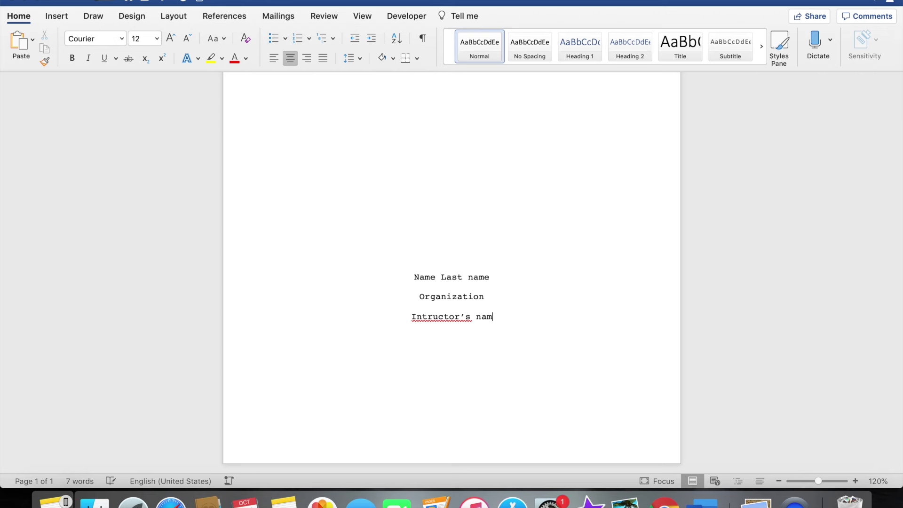
pyautogui.rightClick(441, 318)
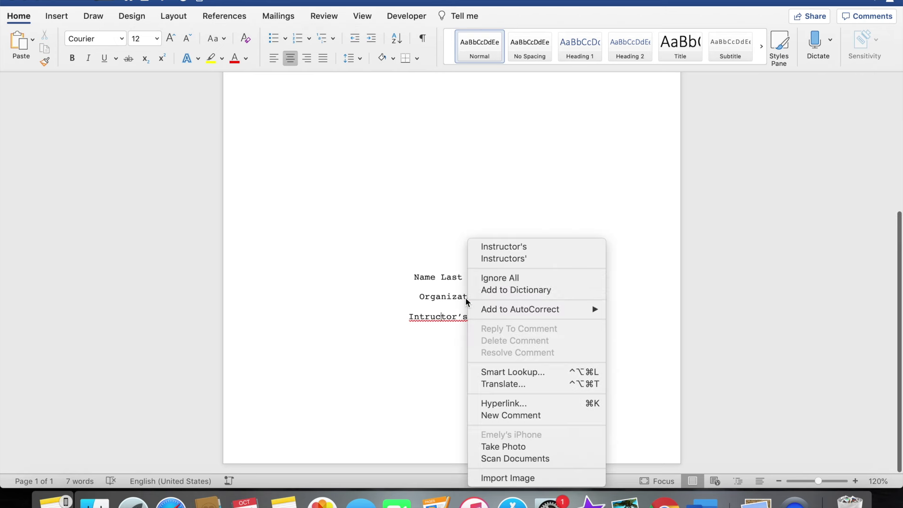
pyautogui.click(490, 246)
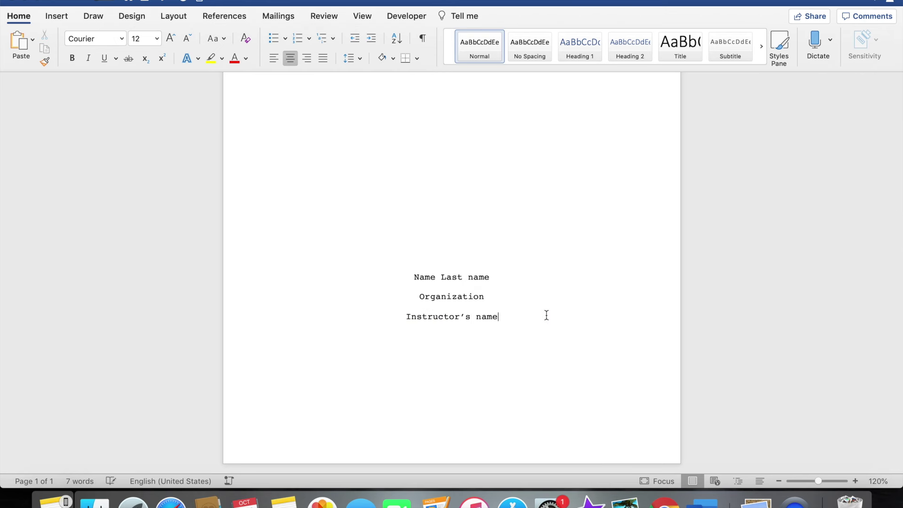
# Step: Add "Date" as the last title-page line and insert a page break after it
pyautogui.press('Return')
pyautogui.write('Date')
pyautogui.scroll(-10, 536, 278)
pyautogui.scroll(10, 536, 279)
pyautogui.scroll(1, 536, 280)
pyautogui.press('super+Return')
pyautogui.scroll(-5, 549, 297)
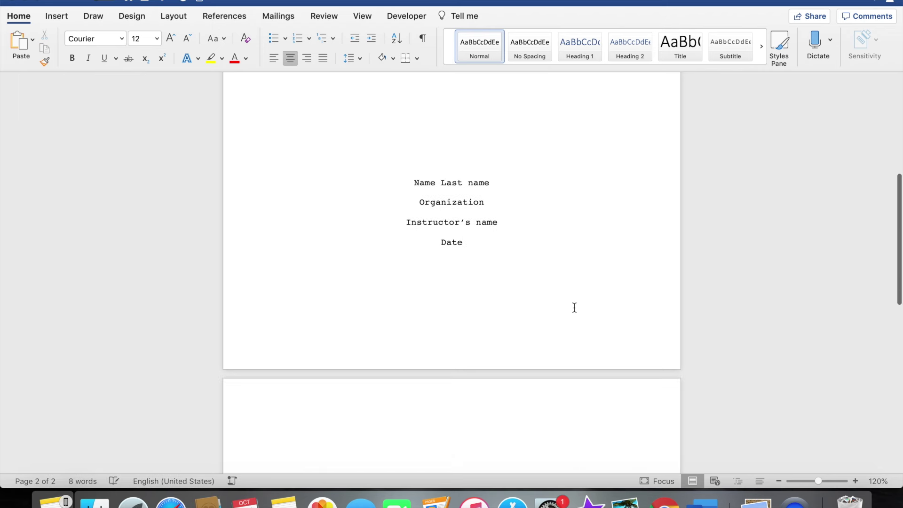
# Step: Open the second page's header and insert a right-aligned page number
pyautogui.scroll(-10, 574, 307)
pyautogui.doubleClick(528, 137)
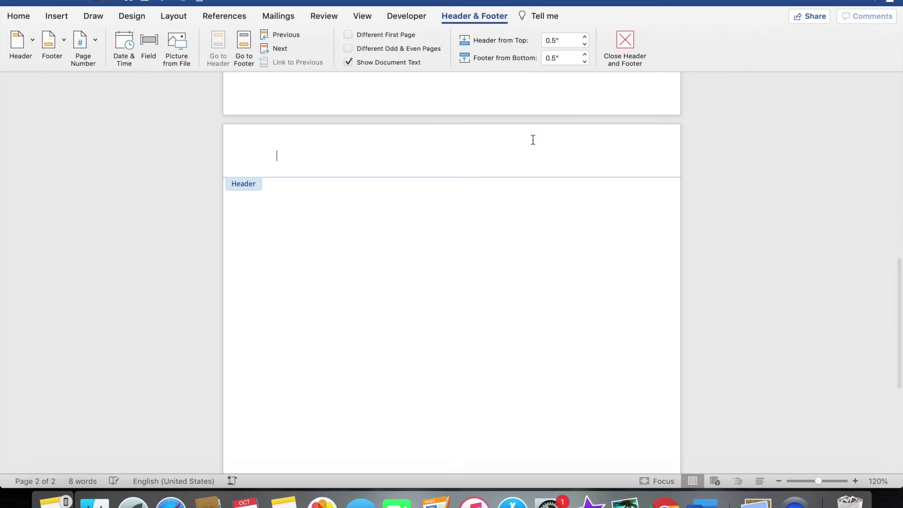
pyautogui.click(83, 41)
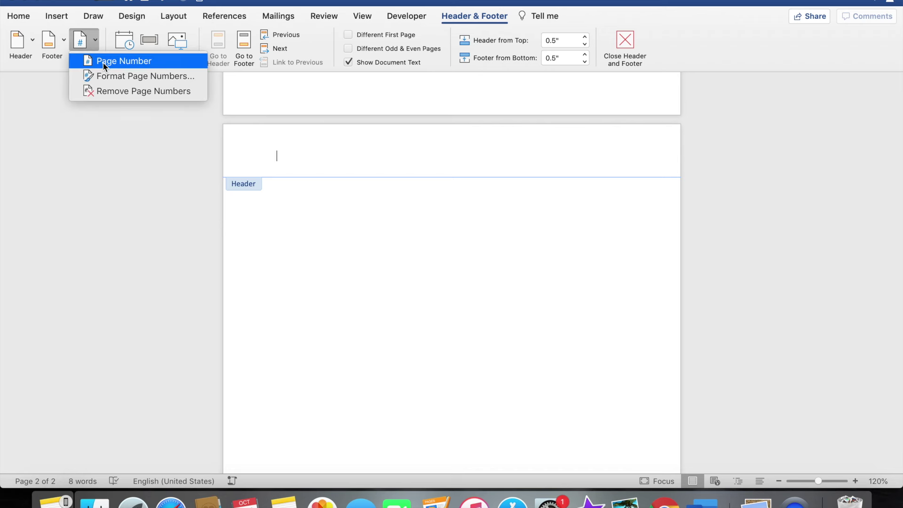
pyautogui.click(105, 62)
pyautogui.click(521, 207)
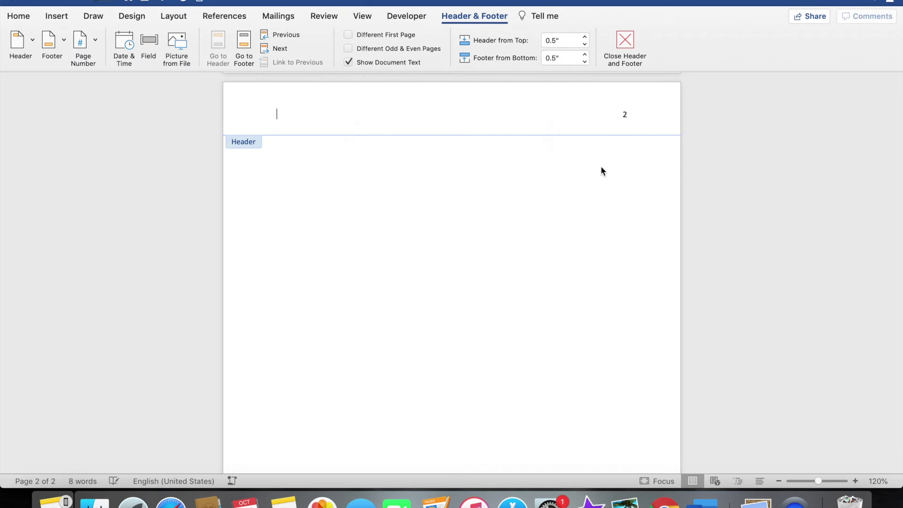
# Step: Widen the header's page-number frame and enter "Last Name" before the number
pyautogui.click(624, 115)
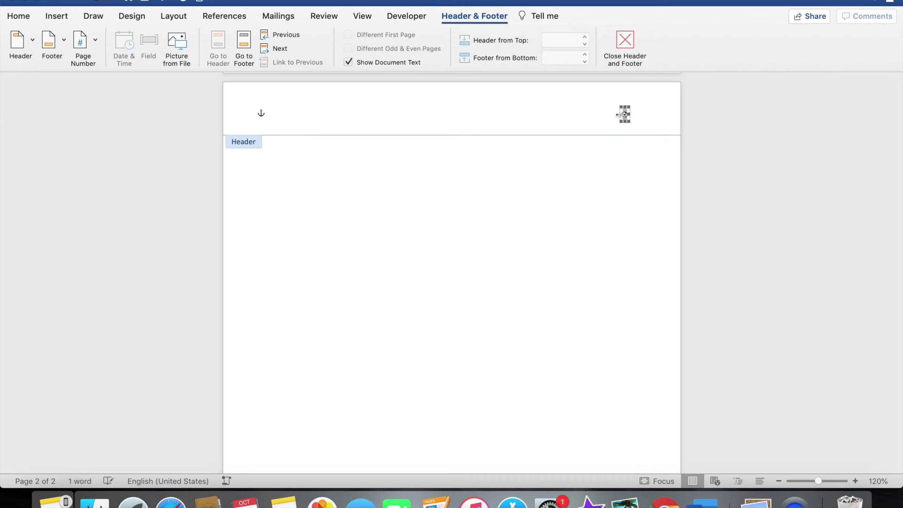
pyautogui.moveTo(620, 114); pyautogui.dragTo(583, 115)
pyautogui.write('Las')
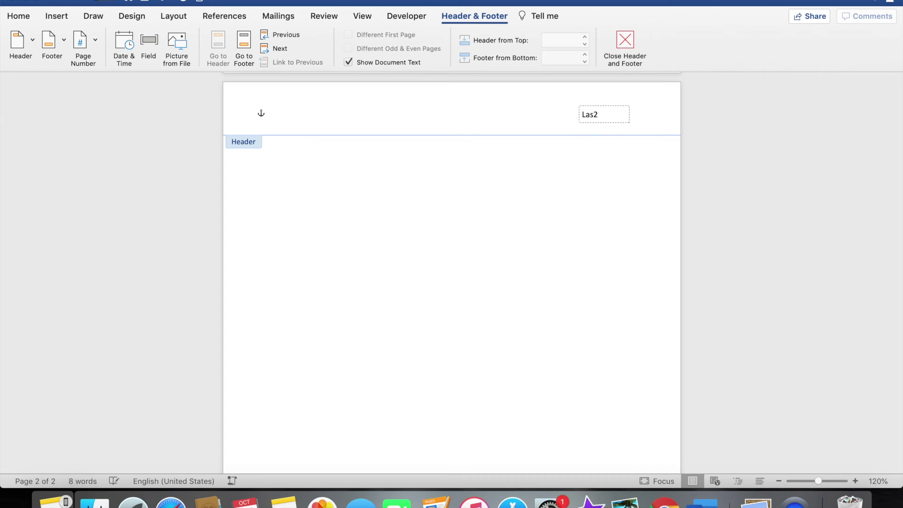
pyautogui.write('t Name')
pyautogui.click(627, 113)
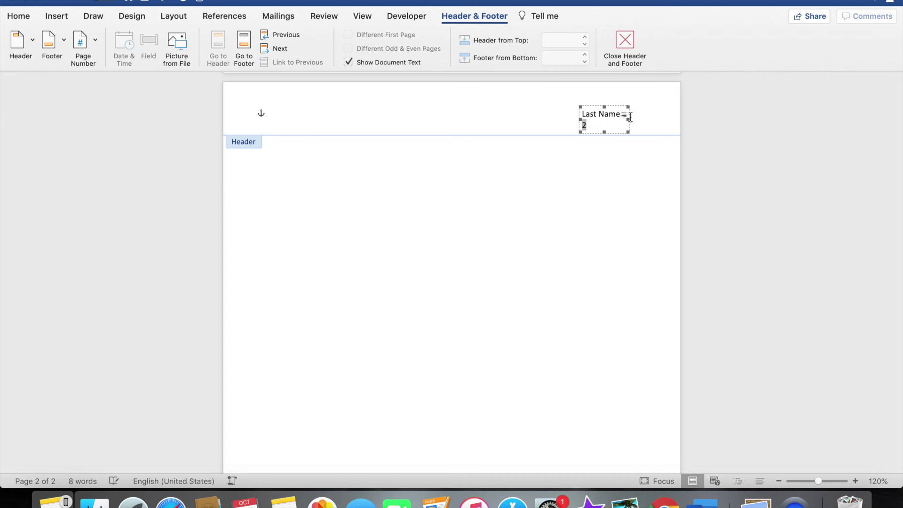
# Step: Set the header's last name and page number to Courier, widen the frame to fit one line, and leave the header
pyautogui.moveTo(630, 120); pyautogui.dragTo(580, 115)
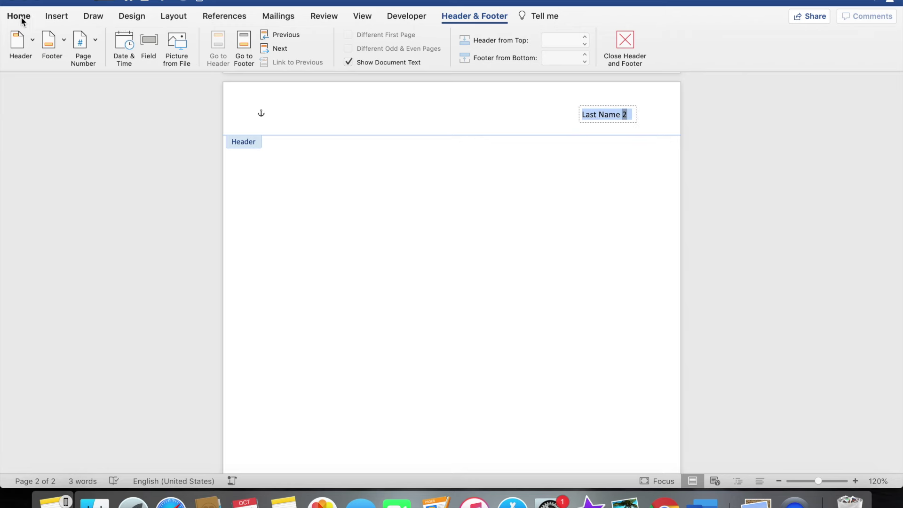
pyautogui.click(20, 17)
pyautogui.click(121, 38)
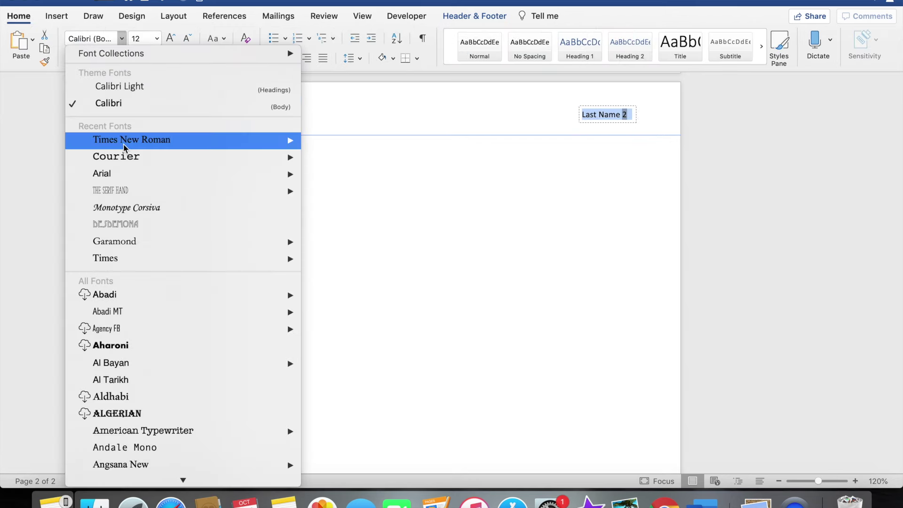
pyautogui.click(128, 157)
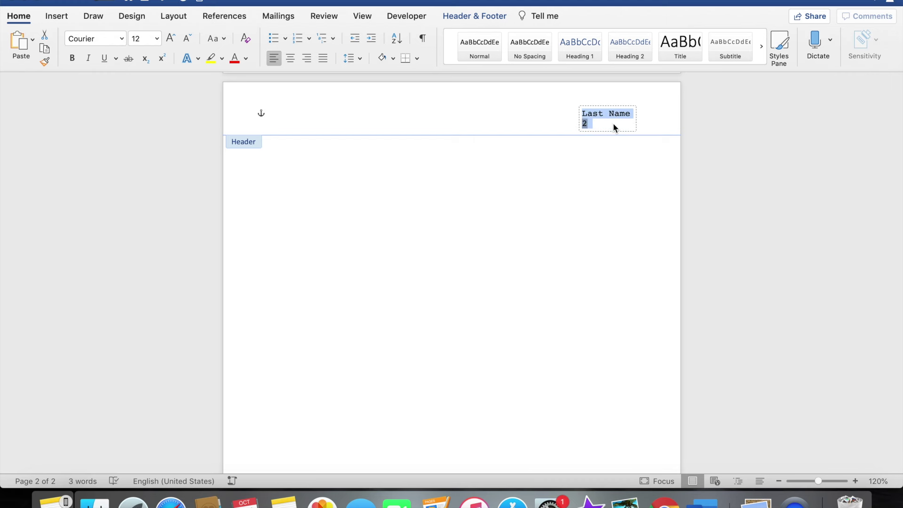
pyautogui.click(636, 119)
pyautogui.moveTo(636, 119); pyautogui.dragTo(651, 118)
pyautogui.doubleClick(460, 191)
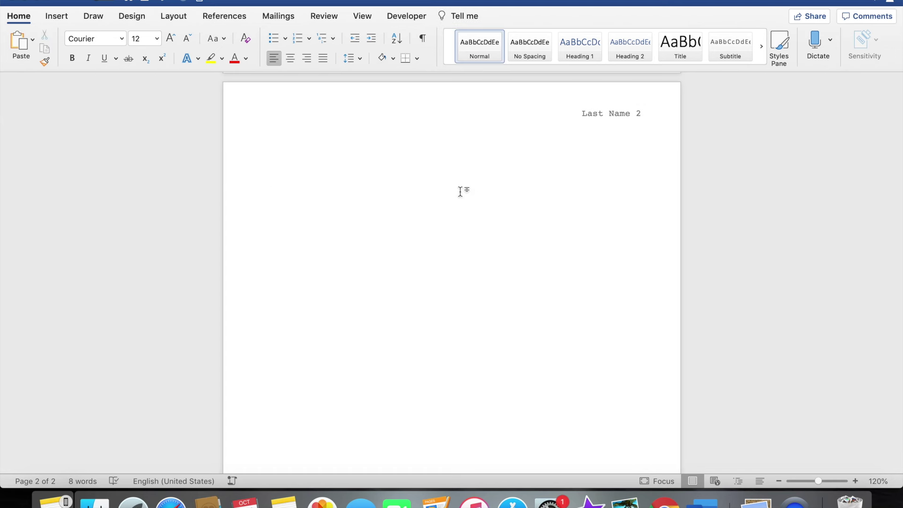
# Step: Switch to the Chicago-Style-Template document and copy the passage from "For this class, include the word count" to "the sources you used in"
pyautogui.scroll(-1, 408, 289)
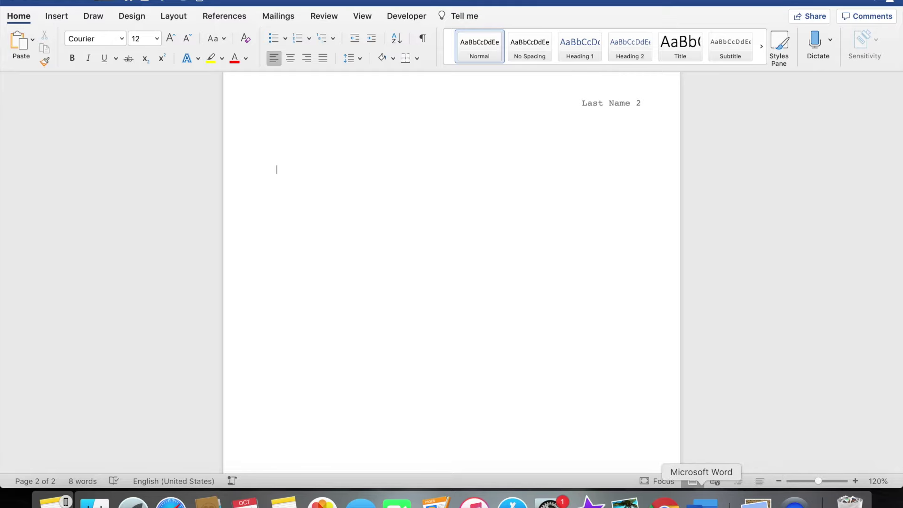
pyautogui.rightClick(701, 500)
pyautogui.click(708, 372)
pyautogui.scroll(-20, 327, 270)
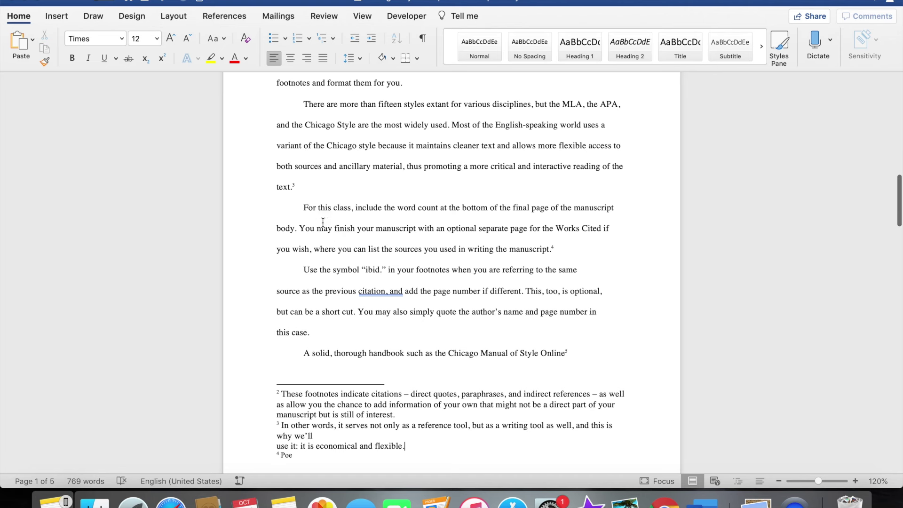
pyautogui.moveTo(302, 208); pyautogui.dragTo(466, 250)
pyautogui.press('super+c')
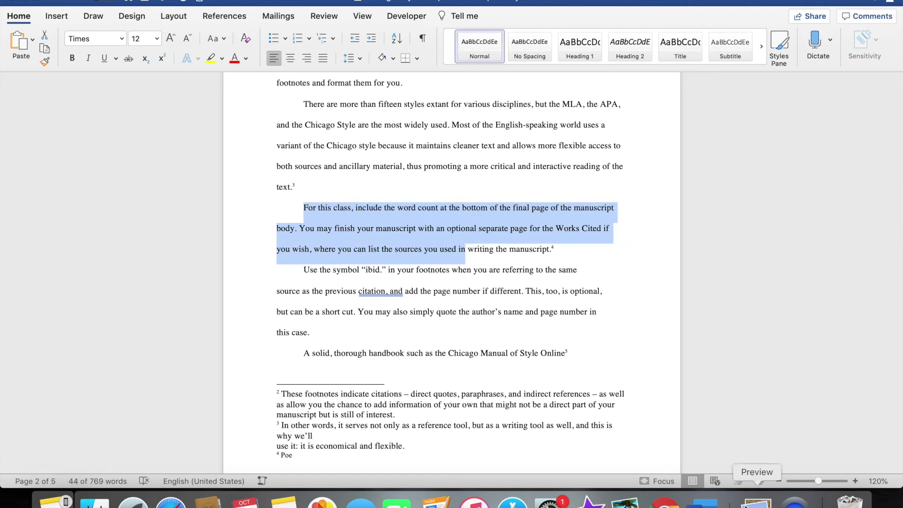
# Step: Paste the copied passage onto page two of Document1 and remove the blank line above it
pyautogui.rightClick(704, 501)
pyautogui.click(707, 386)
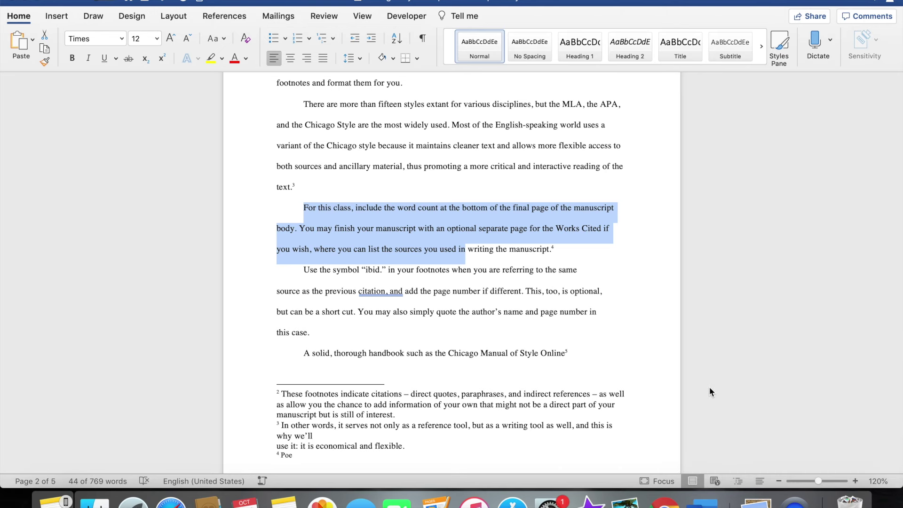
pyautogui.press('super+v')
pyautogui.click(317, 129)
pyautogui.press('BackSpace')
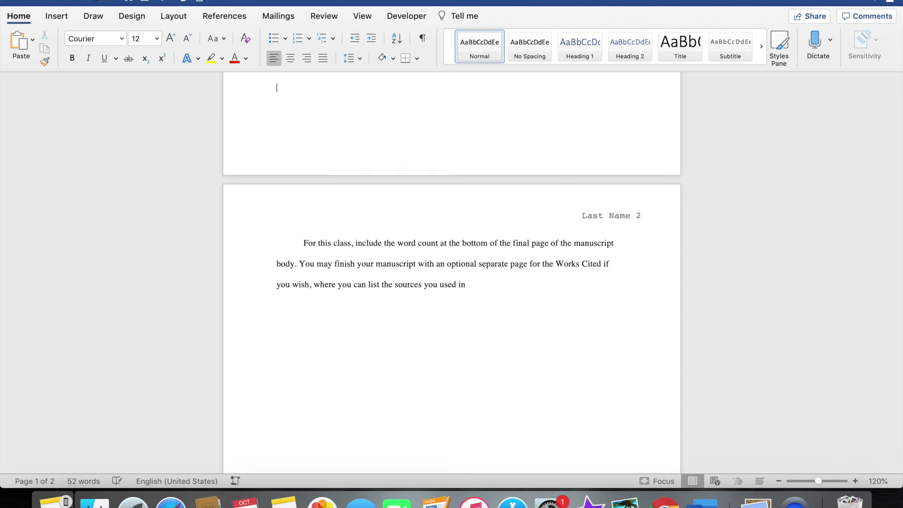
pyautogui.scroll(3, 359, 183)
pyautogui.scroll(-3, 329, 221)
# Step: Remove the pasted paragraph's first-line indent and indent it again with a tab
pyautogui.click(301, 256)
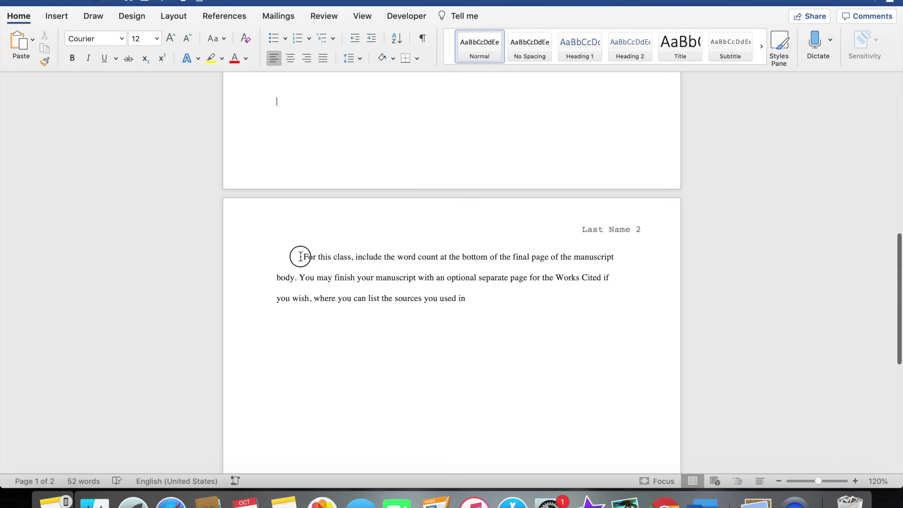
pyautogui.press('BackSpace')
pyautogui.press('Tab')
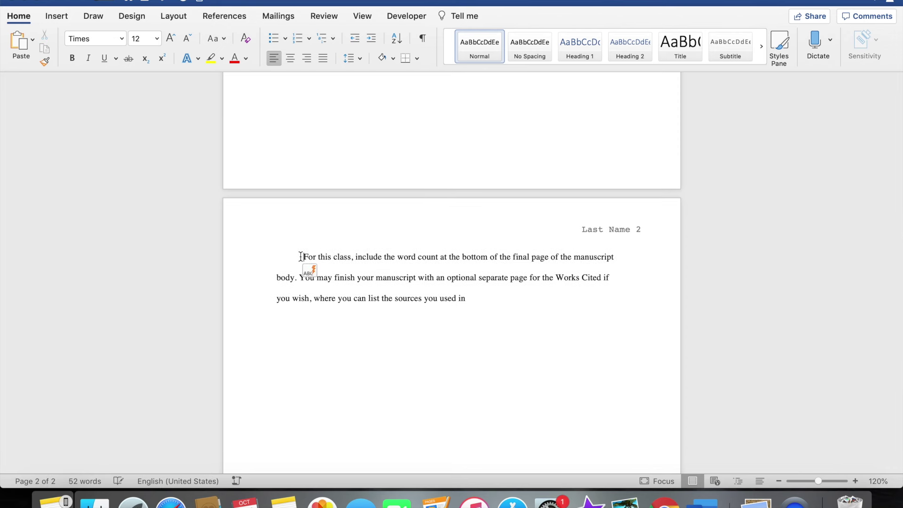
# Step: Insert a footnote at the end of the pasted paragraph and enter "Poe" as its text
pyautogui.click(468, 299)
pyautogui.click(221, 19)
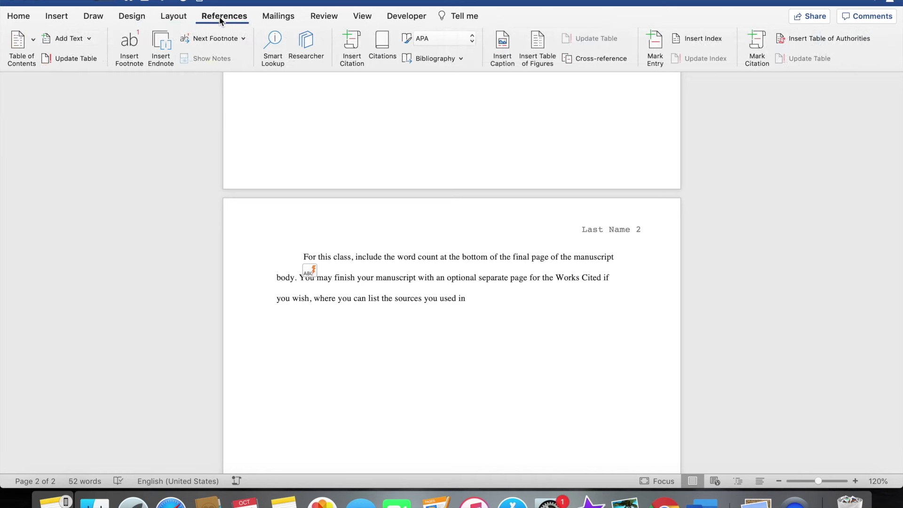
pyautogui.click(132, 41)
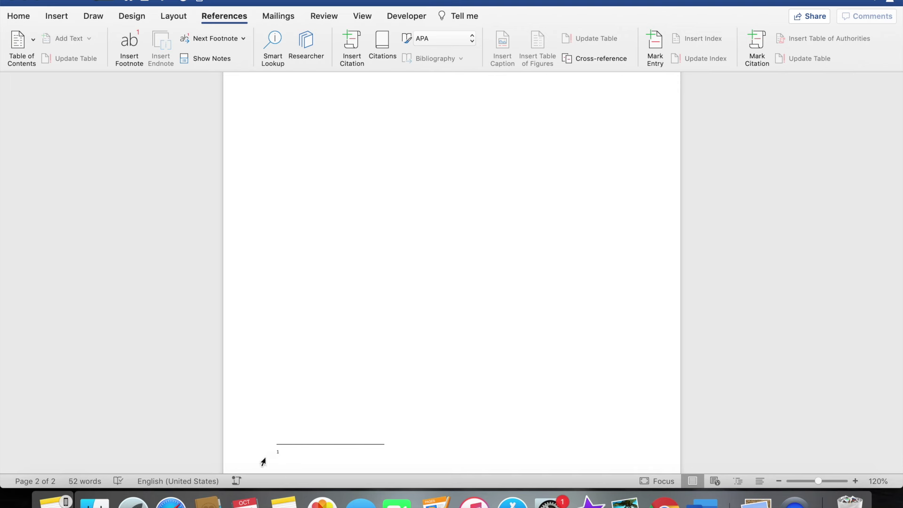
pyautogui.scroll(10, 417, 167)
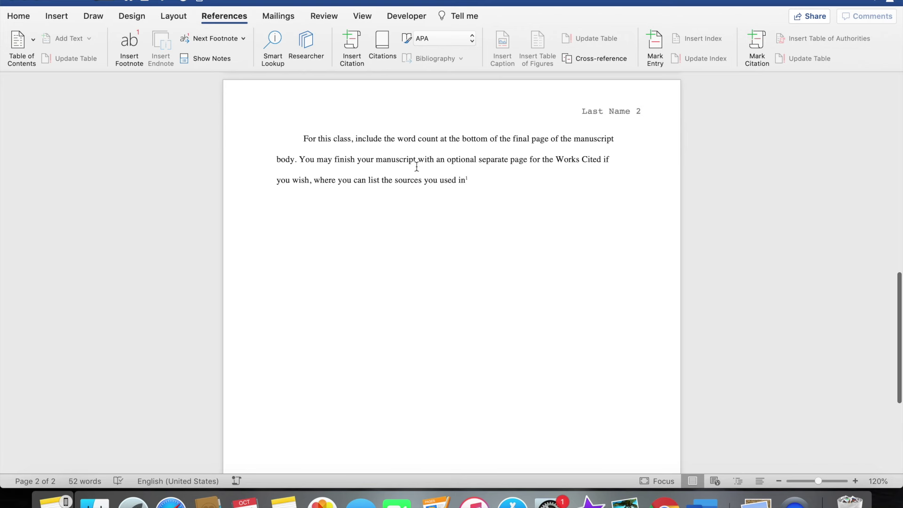
pyautogui.scroll(-10, 430, 308)
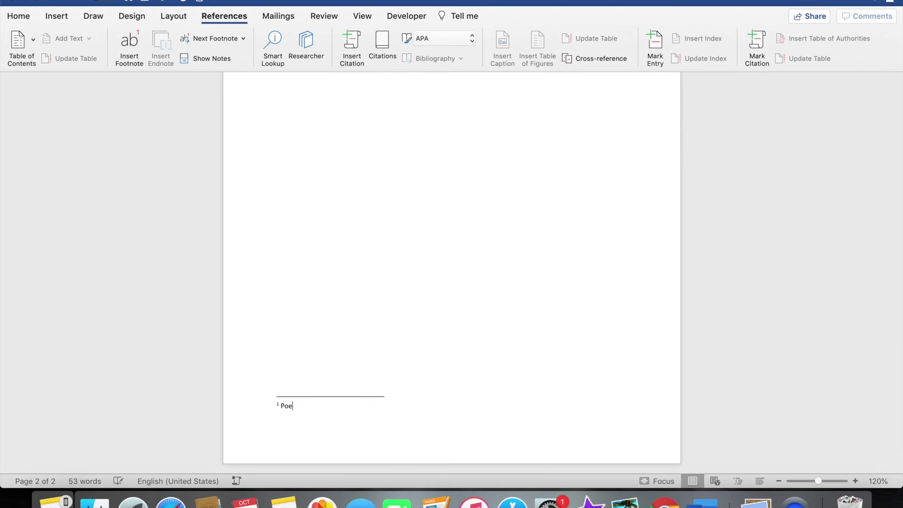
# Step: Change the footnote text "Poe" to the Courier font
pyautogui.doubleClick(290, 407)
pyautogui.click(27, 17)
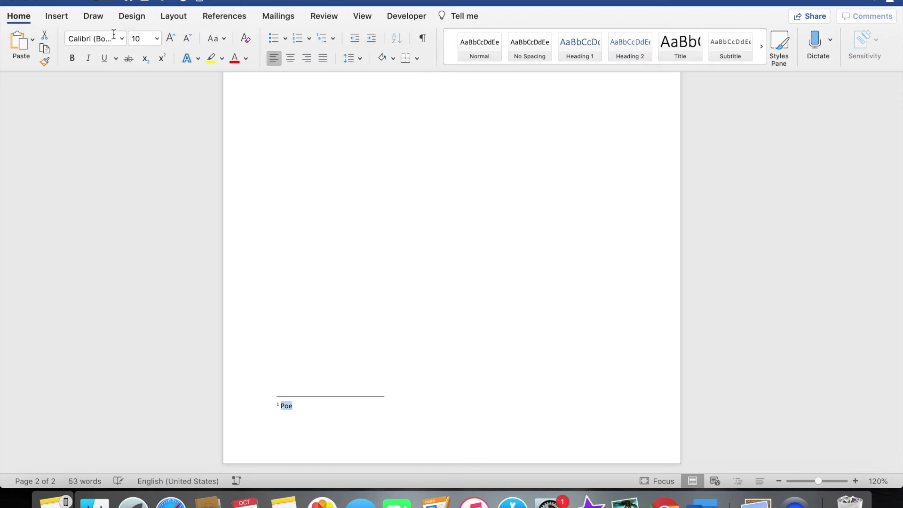
pyautogui.click(122, 39)
pyautogui.click(136, 136)
pyautogui.click(351, 406)
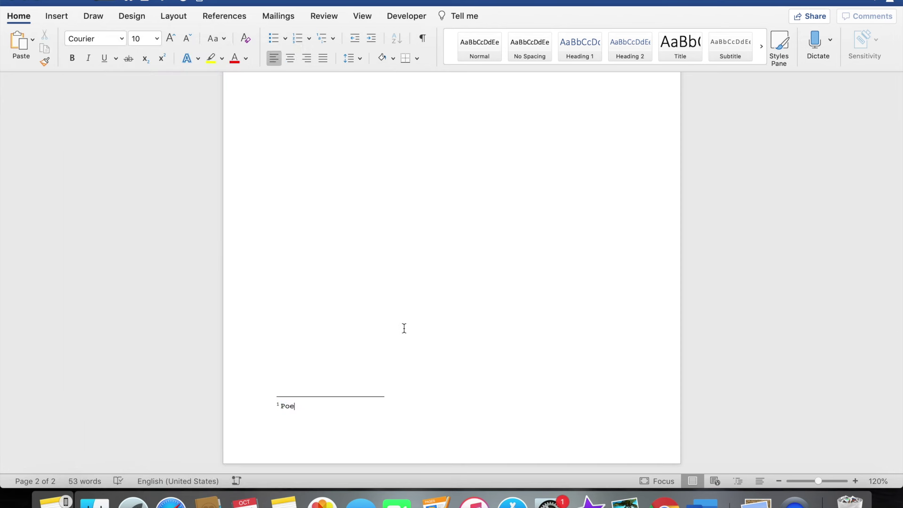
pyautogui.scroll(5, 404, 328)
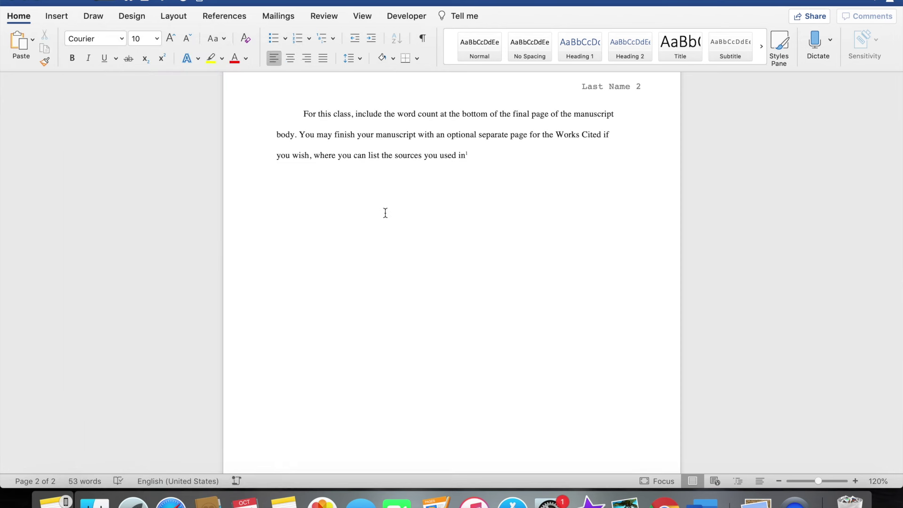
# Step: Delete the footnote's text and remove its reference mark from the end of the paragraph
pyautogui.scroll(-5, 413, 286)
pyautogui.press('BackSpace')
pyautogui.press('BackSpace')
pyautogui.press('BackSpace')
pyautogui.hotkey('shift', 'Left')
pyautogui.press('BackSpace')
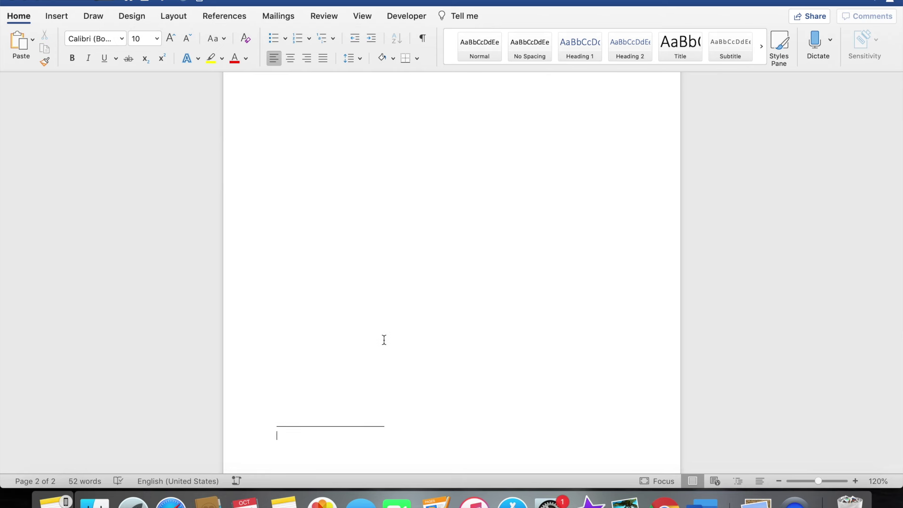
pyautogui.scroll(5, 394, 209)
pyautogui.doubleClick(468, 183)
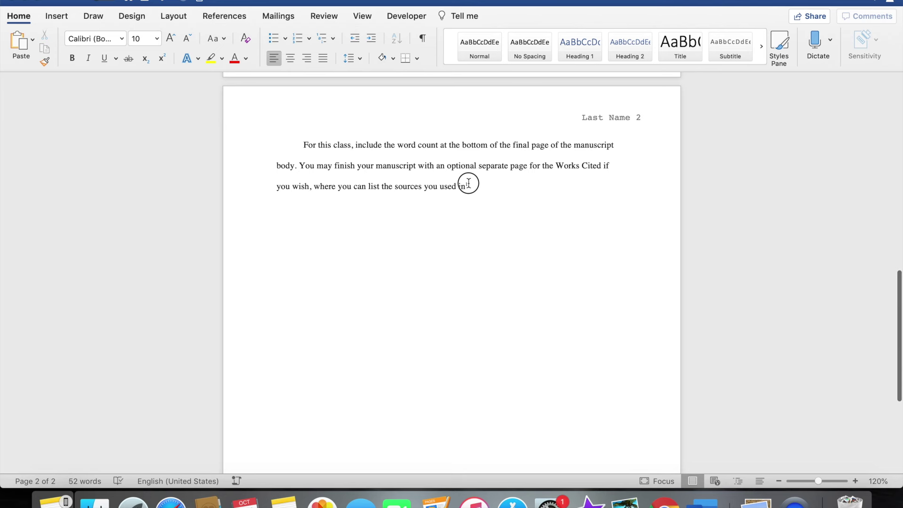
pyautogui.press('BackSpace')
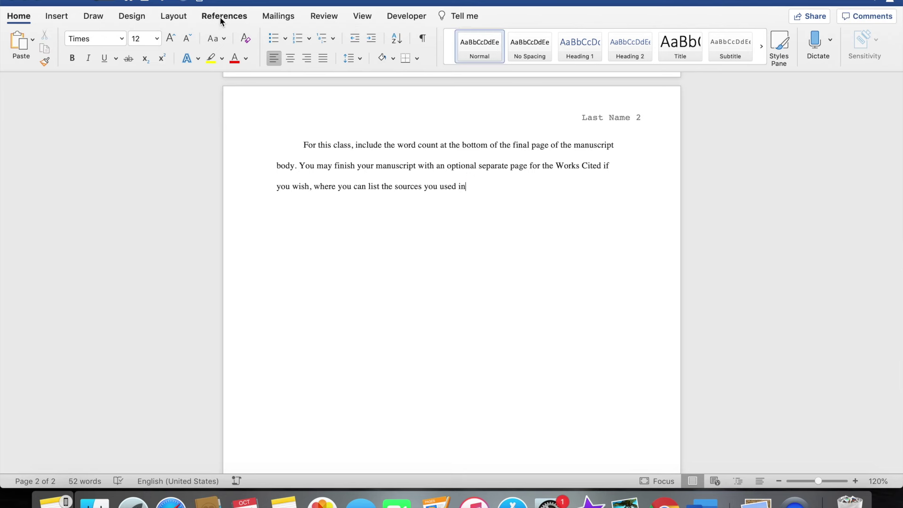
# Step: Insert an endnote at the end of the pasted paragraph and keep Document1 as the active document
pyautogui.click(223, 16)
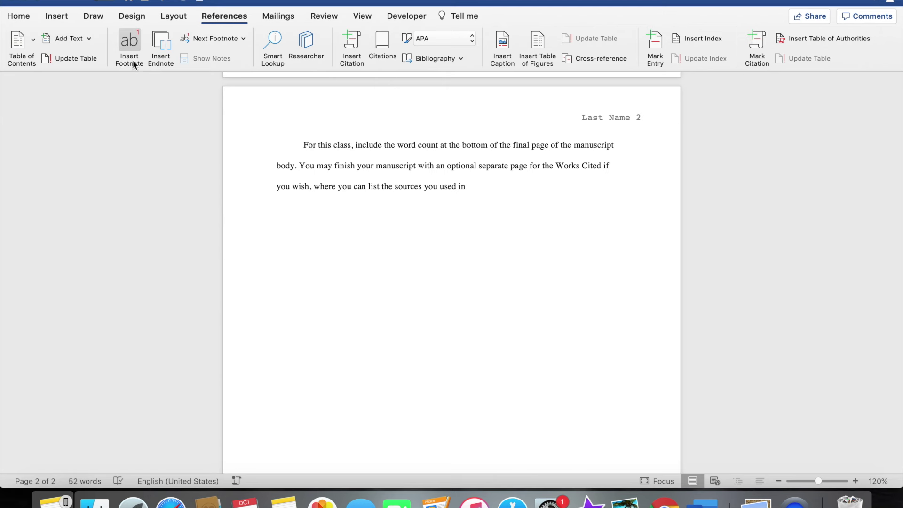
pyautogui.click(161, 47)
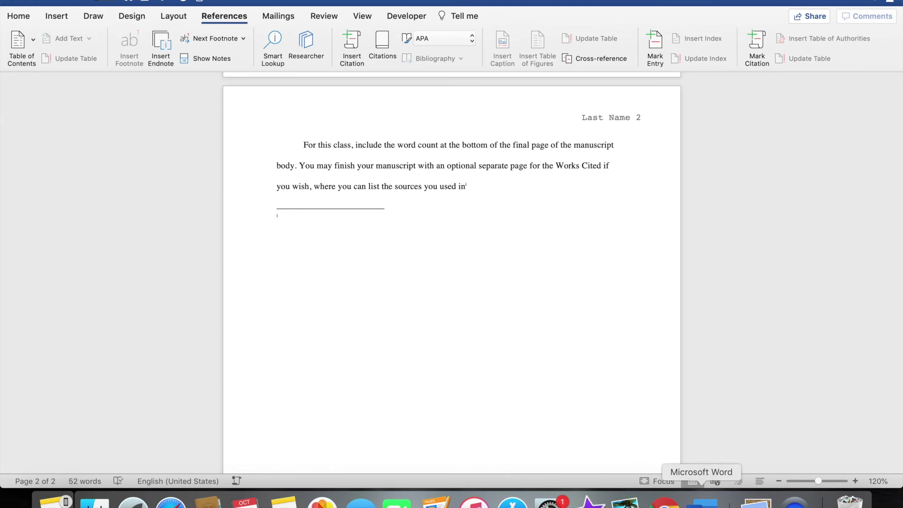
pyautogui.rightClick(704, 501)
pyautogui.click(708, 383)
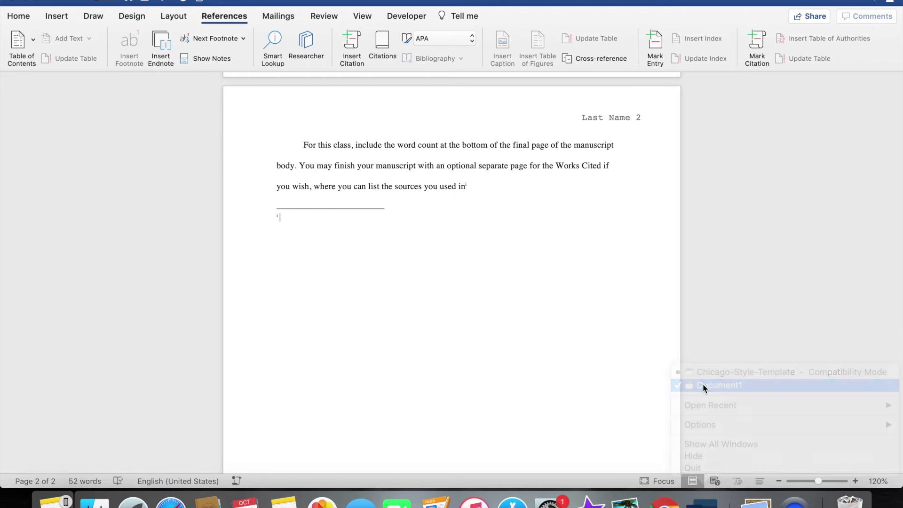
# Step: Switch to Chicago-Style-Template and copy the text of footnote 5, the Chicago Manual of Style Online citation
pyautogui.rightClick(704, 500)
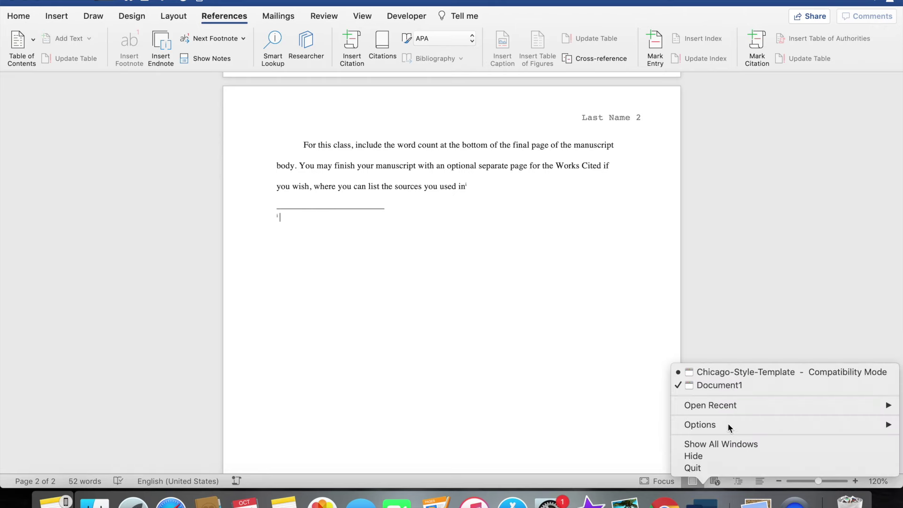
pyautogui.click(708, 384)
pyautogui.scroll(-15, 393, 350)
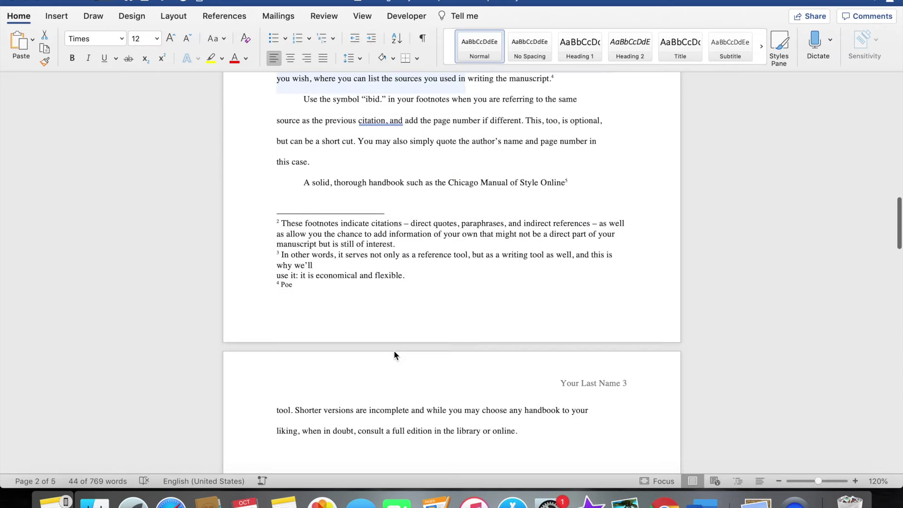
pyautogui.scroll(-5, 298, 178)
pyautogui.scroll(5, 255, 101)
pyautogui.click(284, 146)
pyautogui.moveTo(284, 146); pyautogui.dragTo(561, 158)
pyautogui.press('super+c')
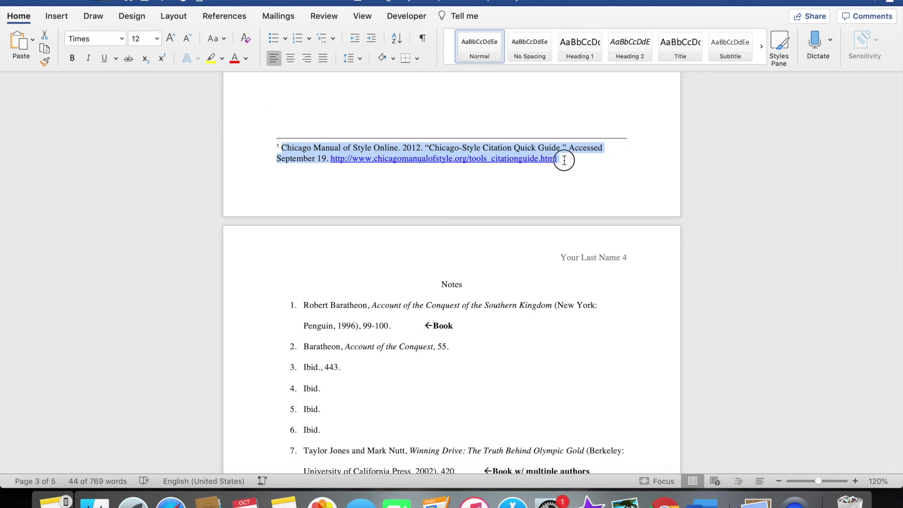
# Step: Switch back to Document1 and paste the copied citation as the endnote's text
pyautogui.rightClick(703, 501)
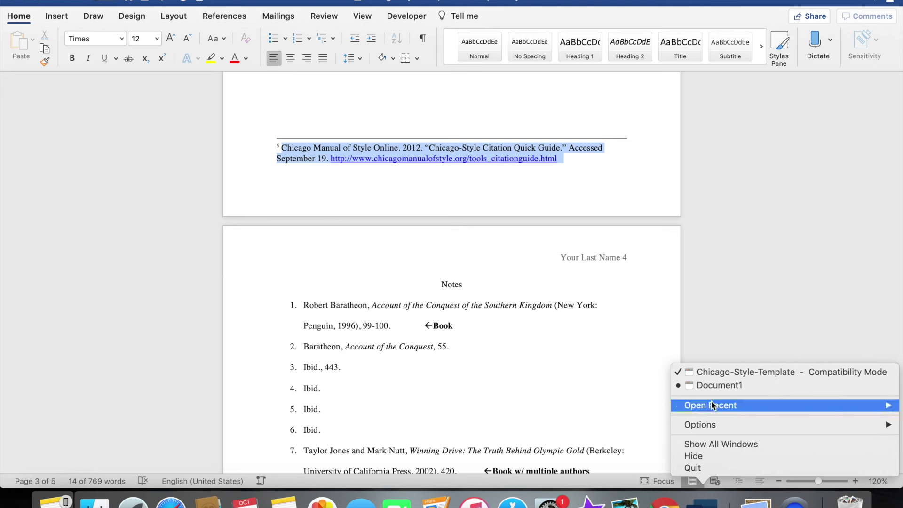
pyautogui.click(720, 386)
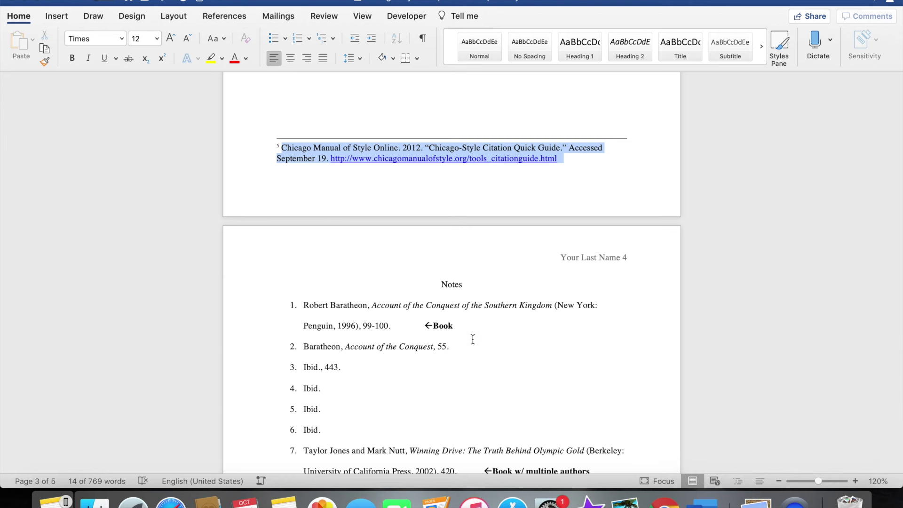
pyautogui.press('super+v')
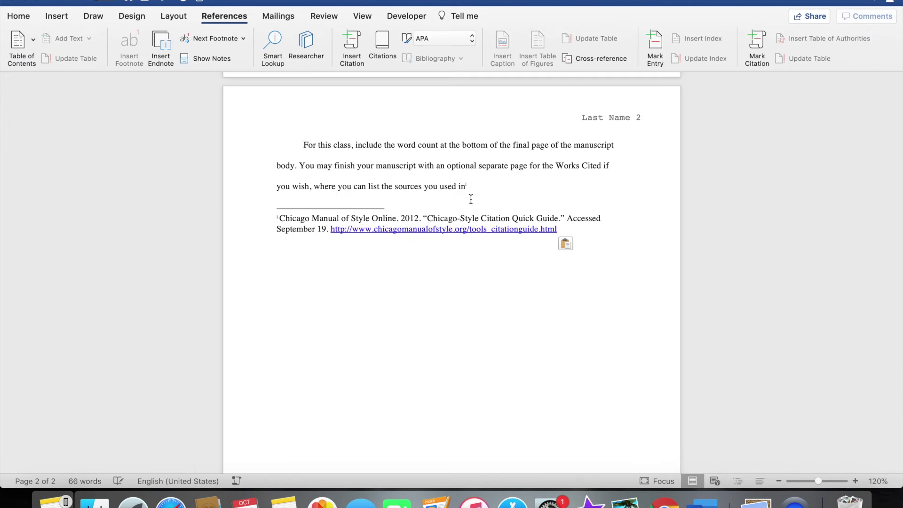
# Step: Copy the body paragraph through "the sources" and paste it repeatedly after the text to extend the body onto page 3
pyautogui.click(492, 188)
pyautogui.moveTo(302, 146); pyautogui.dragTo(403, 185)
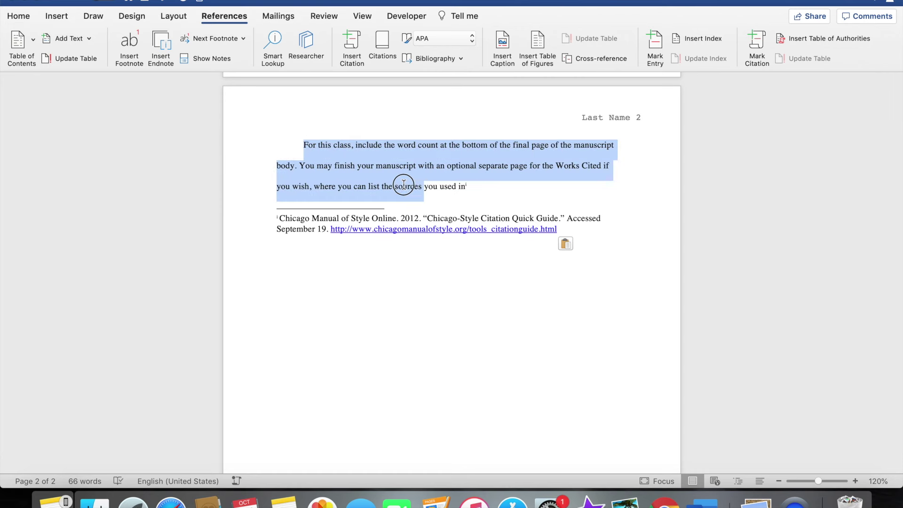
pyautogui.click(497, 180)
pyautogui.click(484, 186)
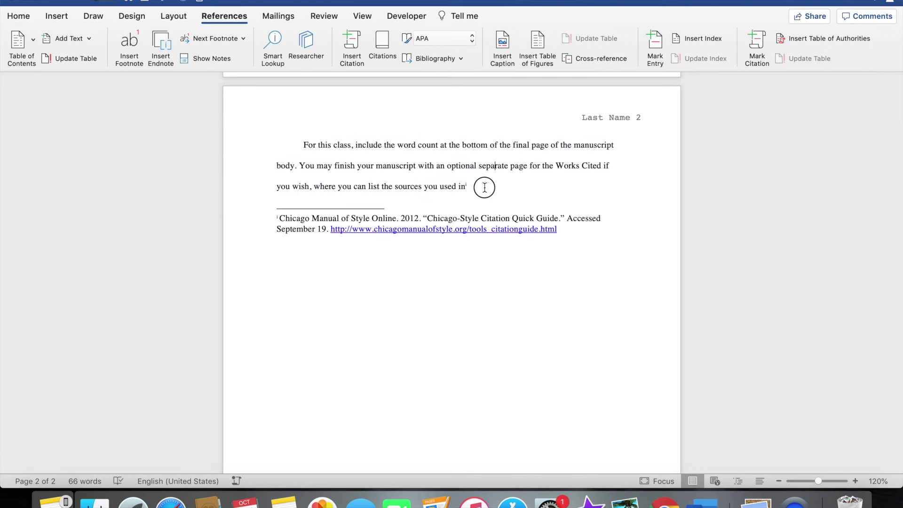
pyautogui.press('super+v')
pyautogui.press('super+v')
pyautogui.press('super+v')
pyautogui.press('super+v')
pyautogui.press('super+v')
pyautogui.press('super+v')
pyautogui.press('super+v')
pyautogui.press('super+v')
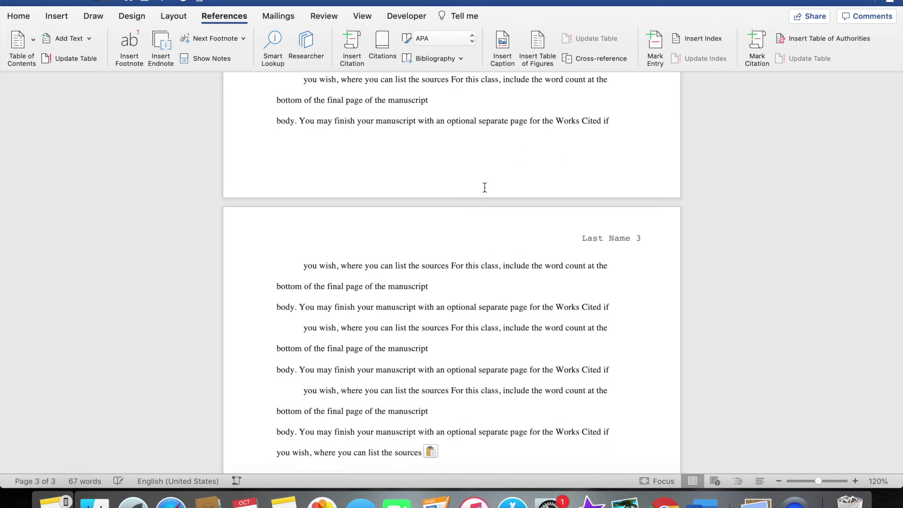
pyautogui.scroll(-5, 452, 277)
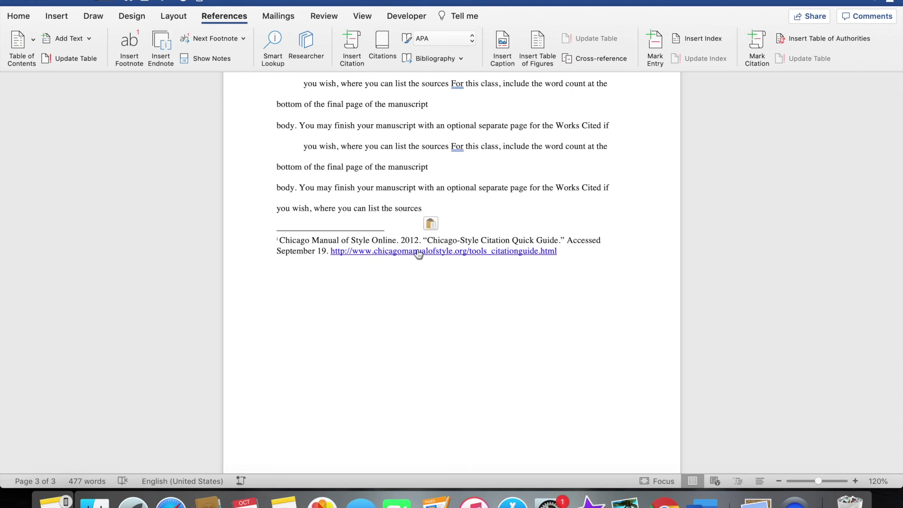
pyautogui.scroll(-4, 454, 312)
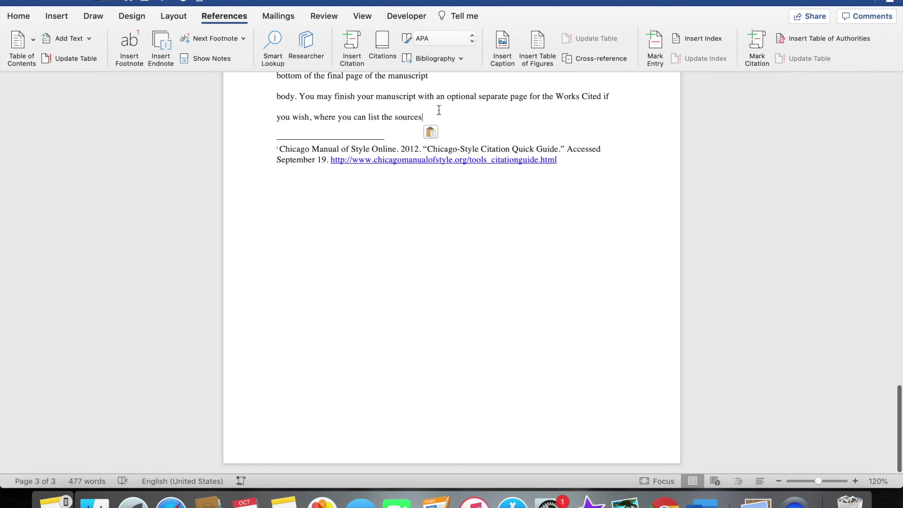
# Step: Insert a blank page within the last body paragraph and delete the body text left on the page after it
pyautogui.click(593, 170)
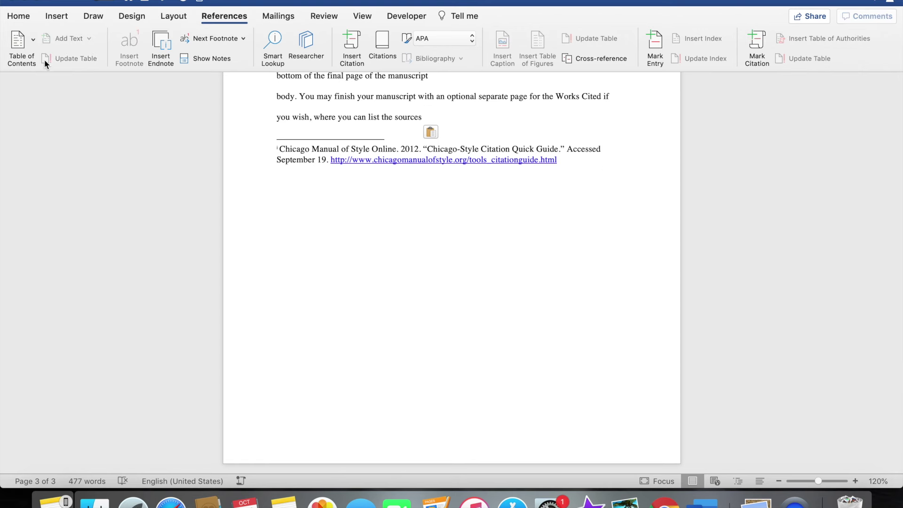
pyautogui.click(56, 20)
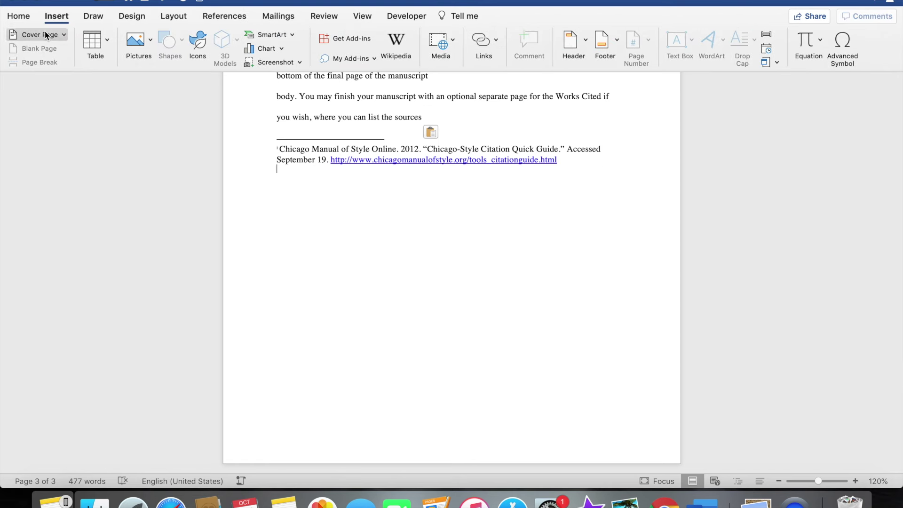
pyautogui.click(451, 99)
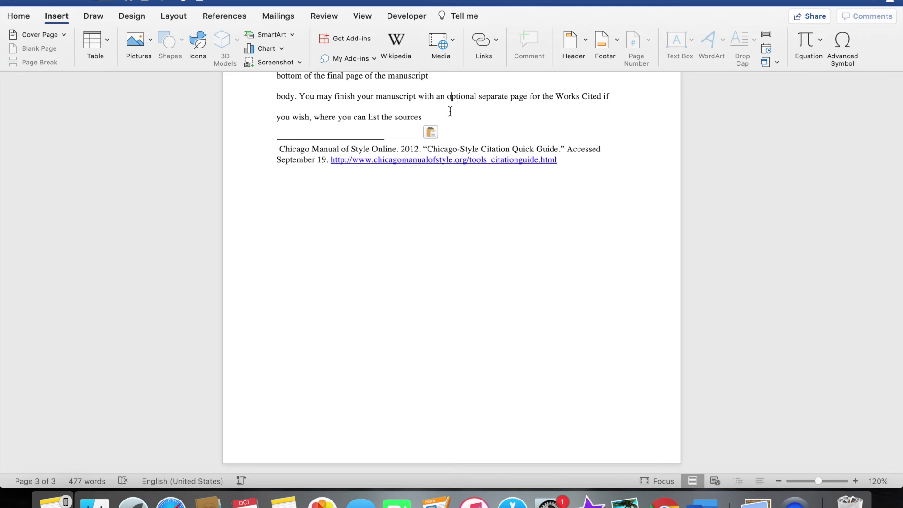
pyautogui.click(28, 49)
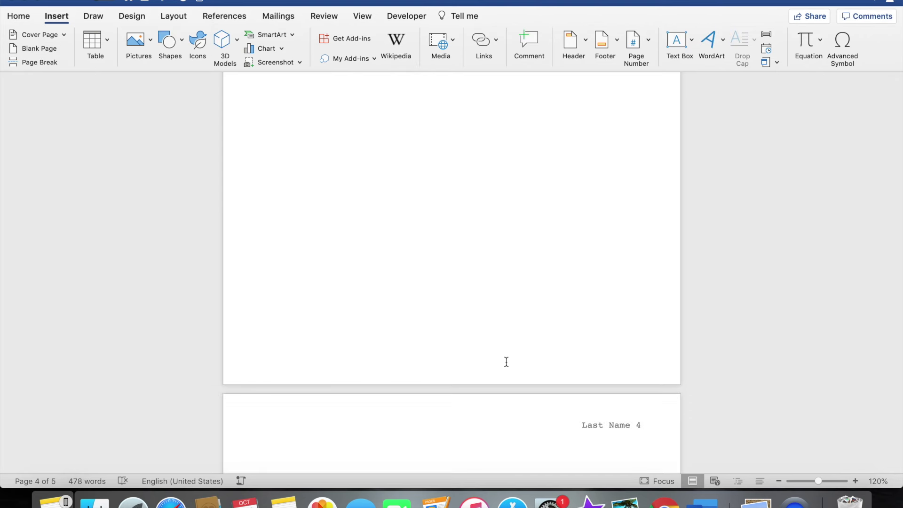
pyautogui.scroll(-15, 506, 362)
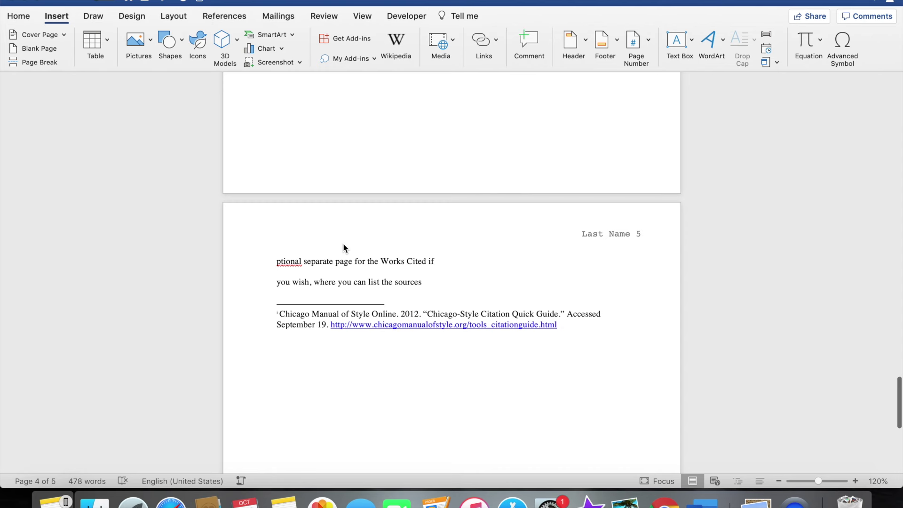
pyautogui.moveTo(425, 285); pyautogui.dragTo(269, 270)
pyautogui.press('BackSpace')
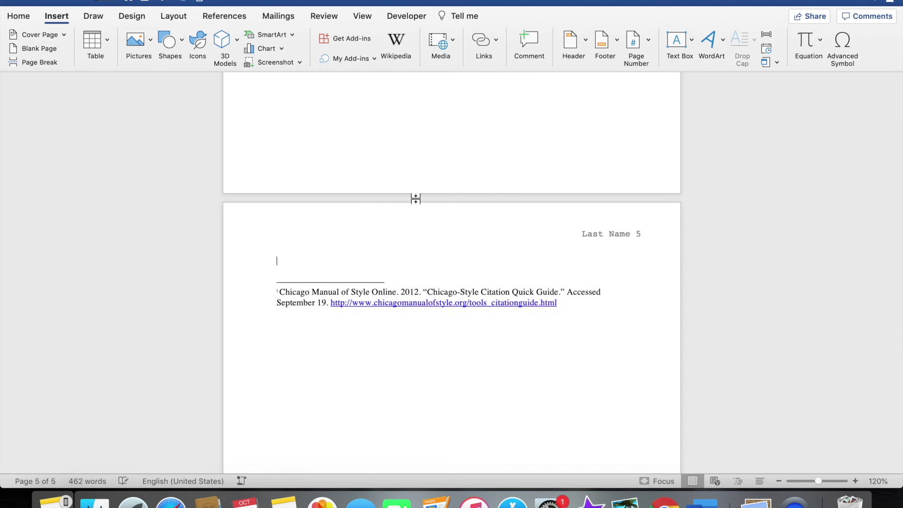
# Step: Add blank lines below the endnote citation and insert a page break to start a new page
pyautogui.scroll(-5, 416, 198)
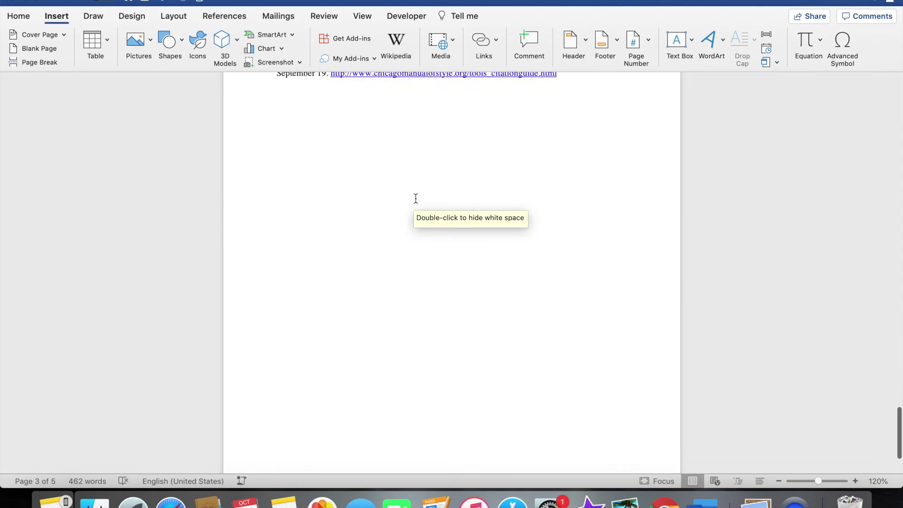
pyautogui.scroll(5, 412, 169)
pyautogui.press('BackSpace')
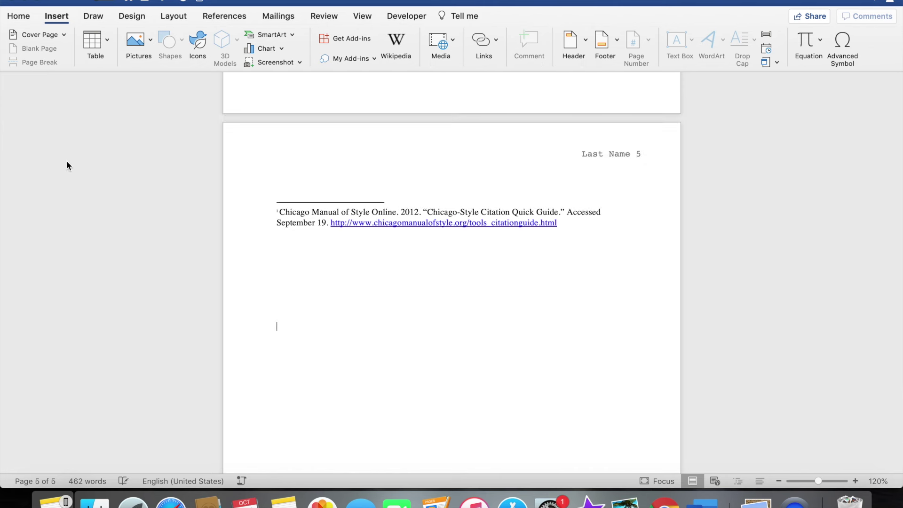
pyautogui.scroll(-4, 473, 351)
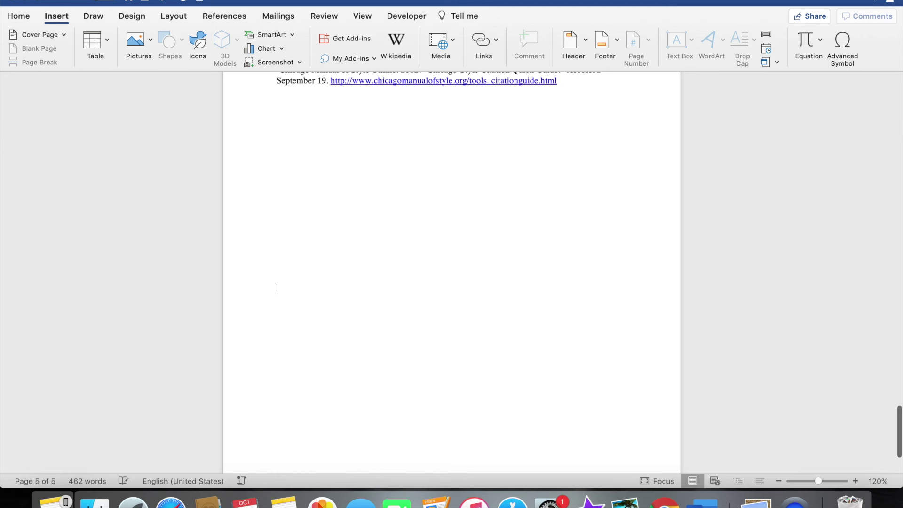
pyautogui.scroll(-1, 490, 369)
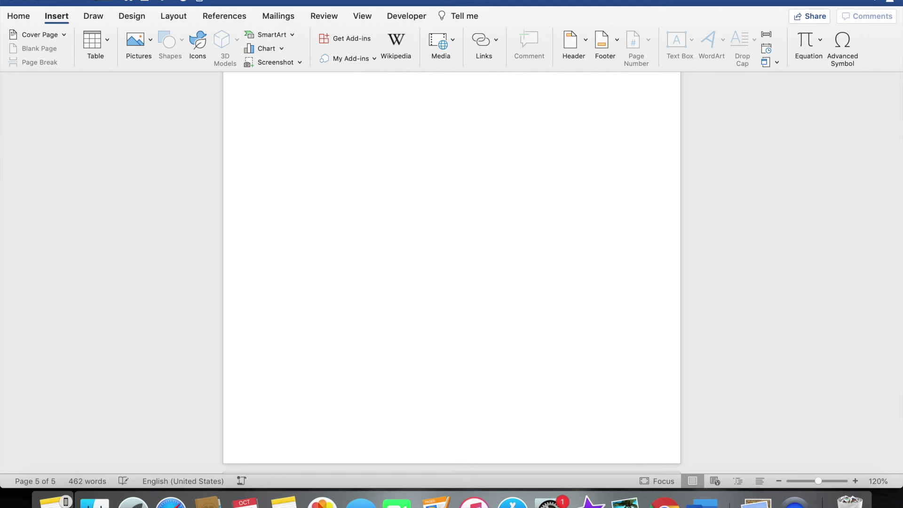
pyautogui.press('super+Return')
pyautogui.scroll(-5, 499, 337)
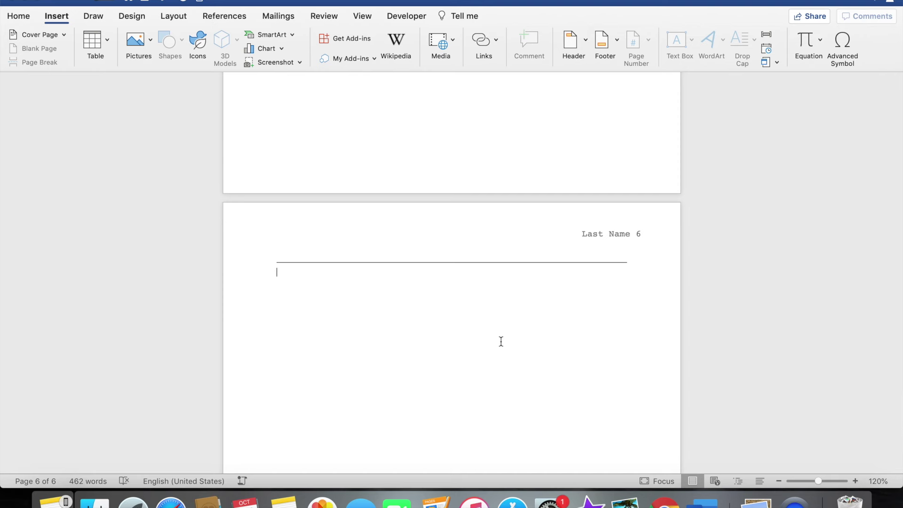
# Step: Add a centered "Bibliography" heading in Courier on the new page and start a left-aligned line below it
pyautogui.click(18, 16)
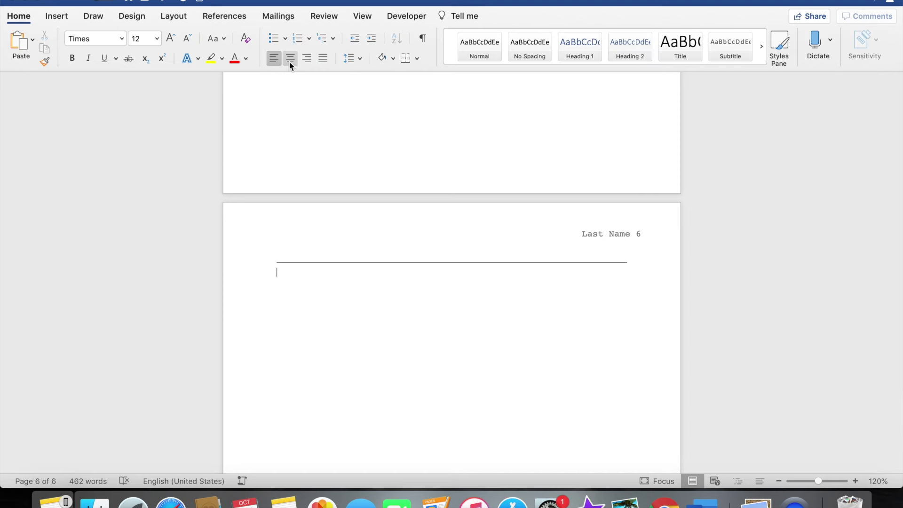
pyautogui.click(121, 38)
pyautogui.click(123, 139)
pyautogui.write('Bibliograph')
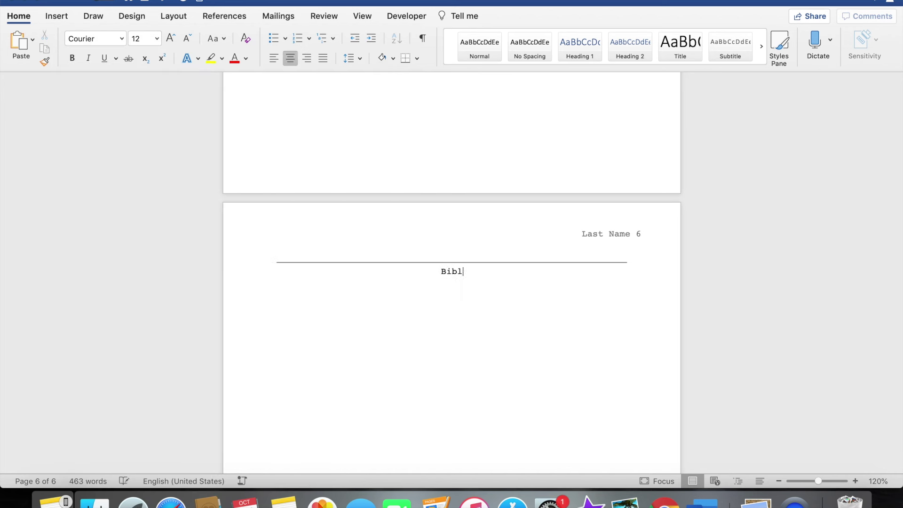
pyautogui.write('y')
pyautogui.press('Return')
pyautogui.press('super+l')
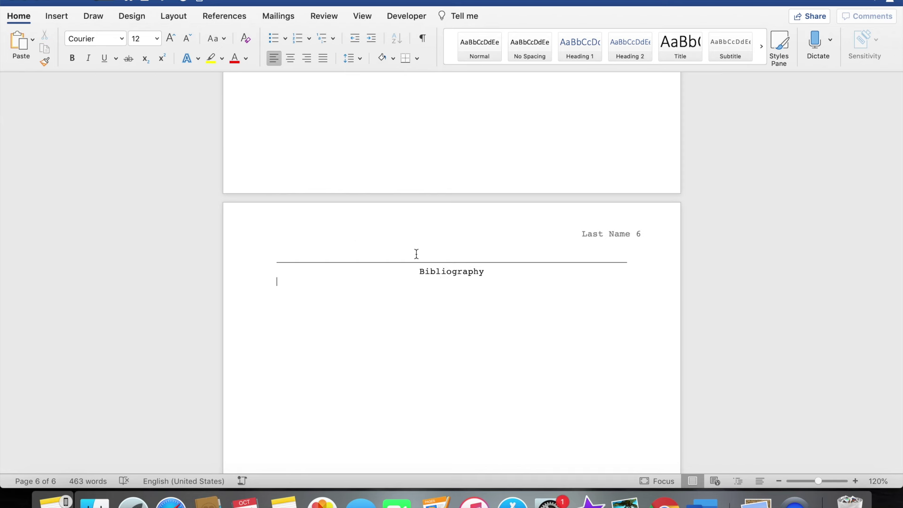
# Step: Switch to Chicago-Style-Template and copy the first three entries of its Bibliography, through the "Newspaper Article" label
pyautogui.rightClick(689, 503)
pyautogui.click(716, 376)
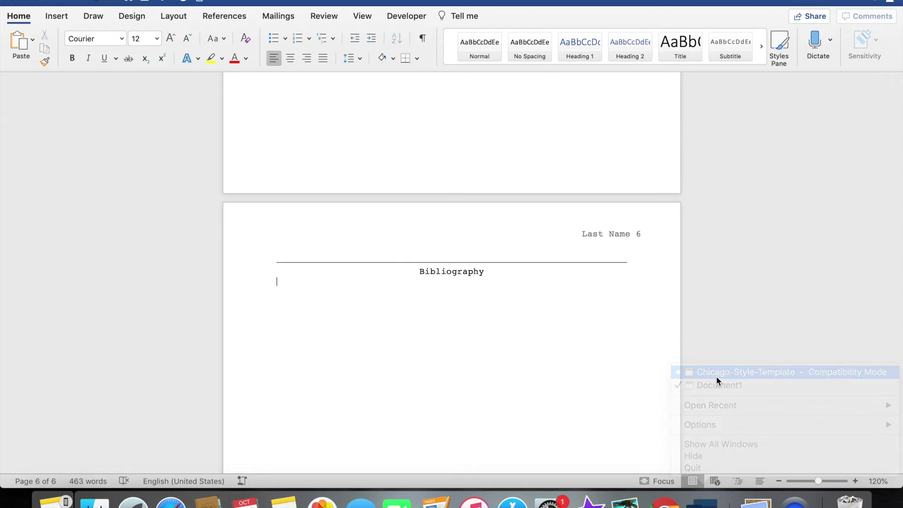
pyautogui.scroll(-15, 330, 235)
pyautogui.moveTo(277, 123); pyautogui.dragTo(454, 268)
pyautogui.press('super+c')
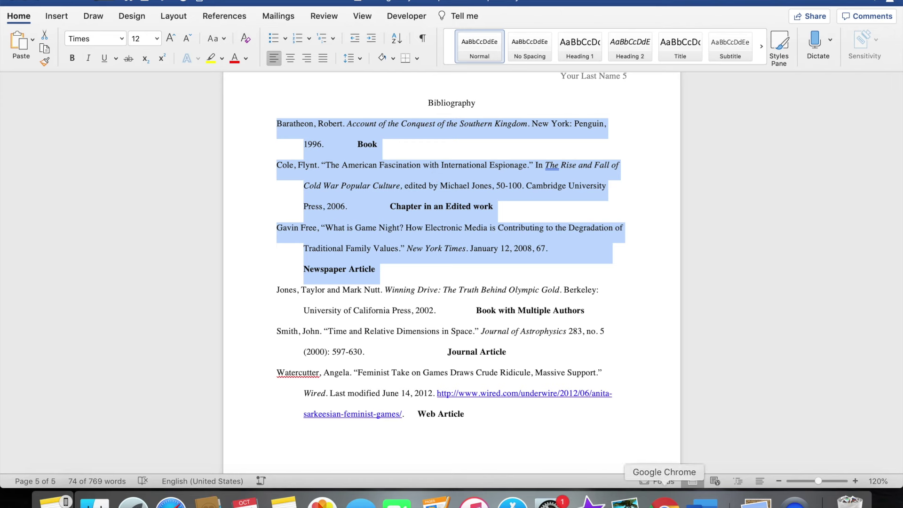
# Step: Return to Document1 and paste the copied entries below the Bibliography heading
pyautogui.rightClick(703, 502)
pyautogui.click(739, 372)
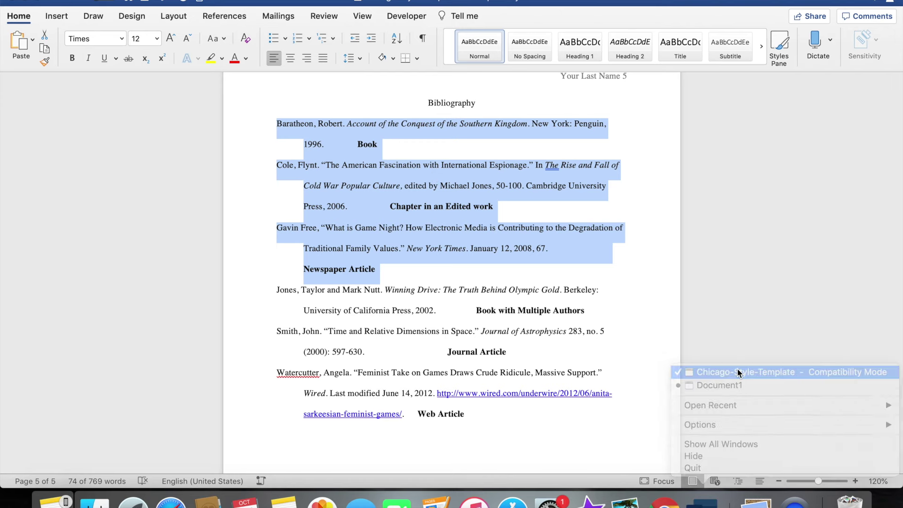
pyautogui.rightClick(701, 500)
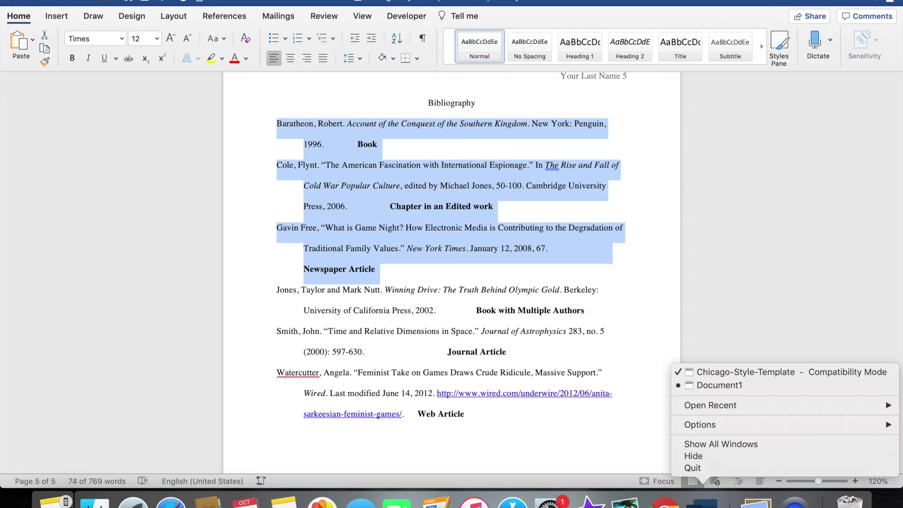
pyautogui.click(720, 385)
pyautogui.press('super+v')
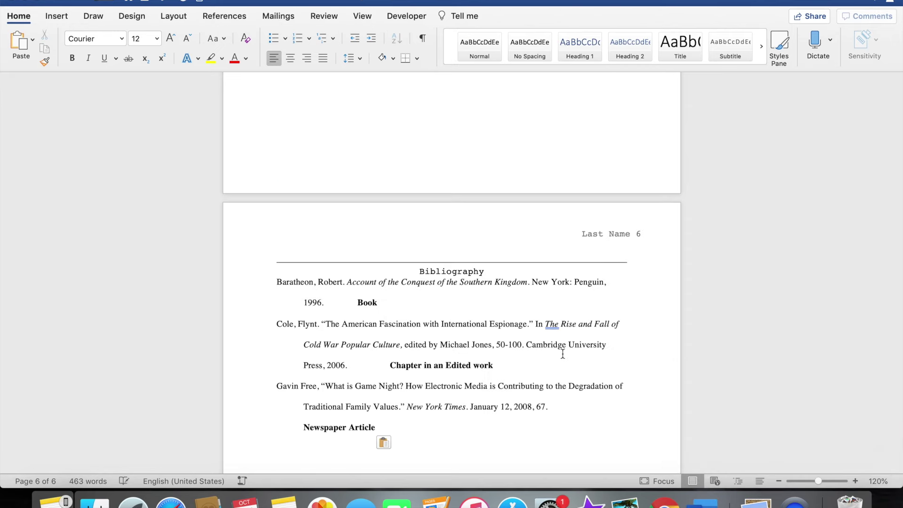
# Step: Delete the bold labels "Book", "Chapter in an Edited work" and "Newspaper Article" from the pasted bibliography entries
pyautogui.moveTo(383, 302); pyautogui.dragTo(356, 302)
pyautogui.press('BackSpace')
pyautogui.click(481, 369)
pyautogui.moveTo(492, 366); pyautogui.dragTo(403, 372)
pyautogui.press('BackSpace')
pyautogui.moveTo(377, 428); pyautogui.dragTo(293, 430)
pyautogui.press('BackSpace')
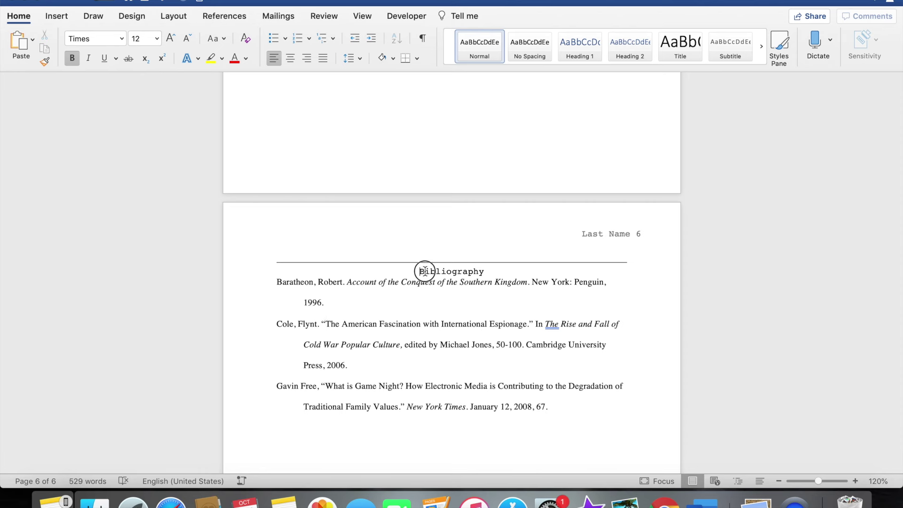
# Step: Set the line spacing of the Bibliography heading and its entries to 2.0
pyautogui.moveTo(424, 270); pyautogui.dragTo(557, 417)
pyautogui.click(349, 58)
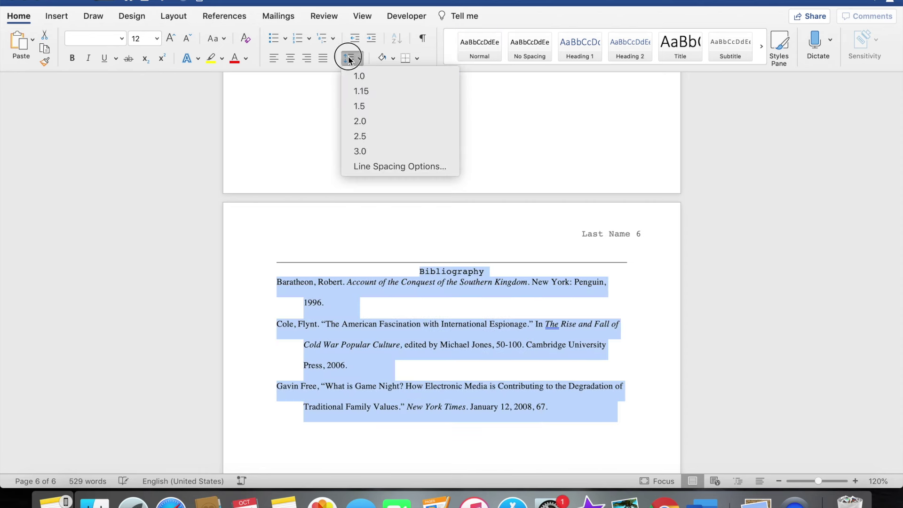
pyautogui.click(360, 121)
pyautogui.click(371, 302)
# Step: Set the font of the three entries below the Bibliography heading to Courier
pyautogui.scroll(-3, 357, 308)
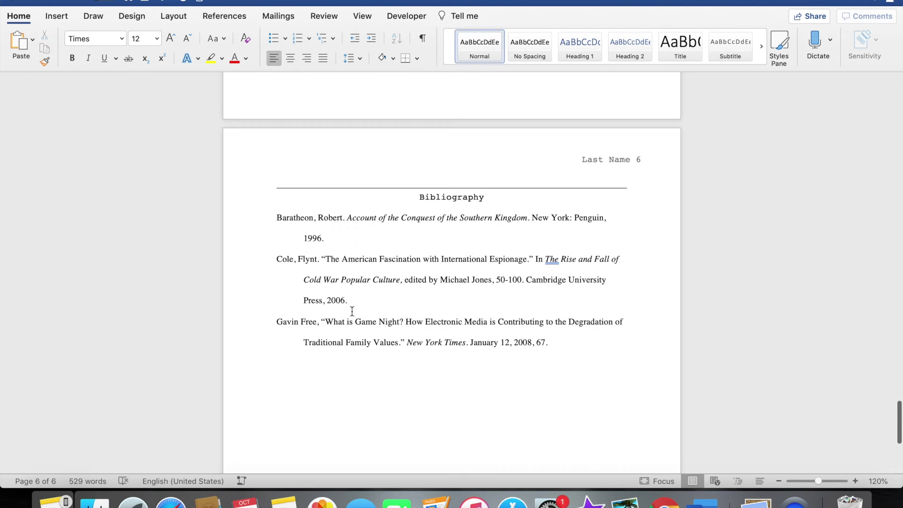
pyautogui.moveTo(278, 218); pyautogui.dragTo(560, 347)
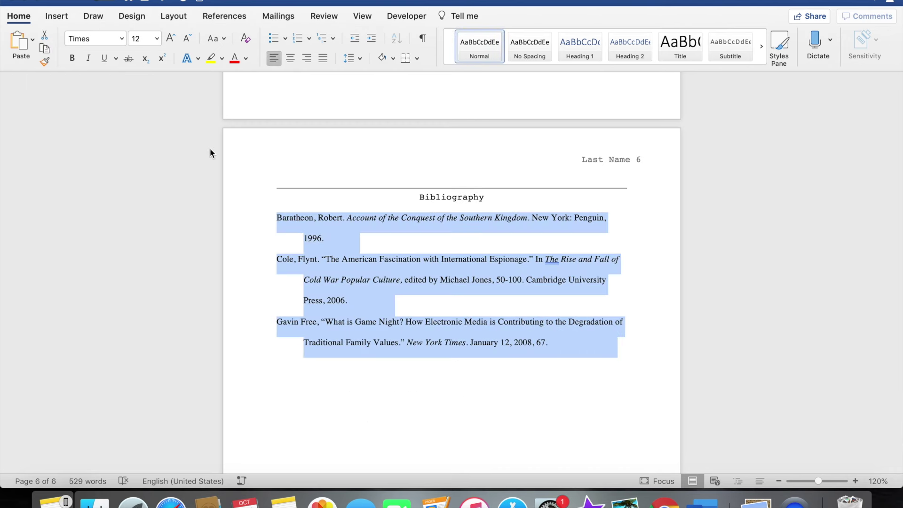
pyautogui.click(123, 43)
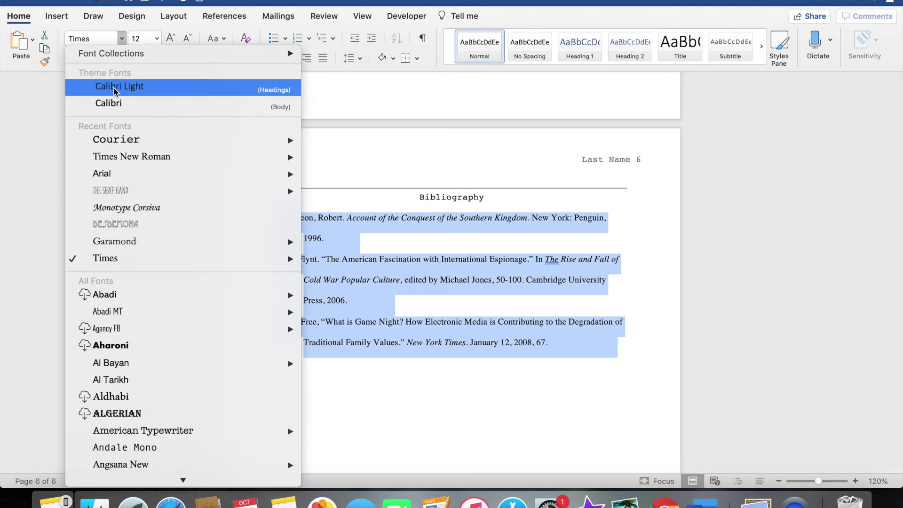
pyautogui.click(113, 137)
pyautogui.click(472, 332)
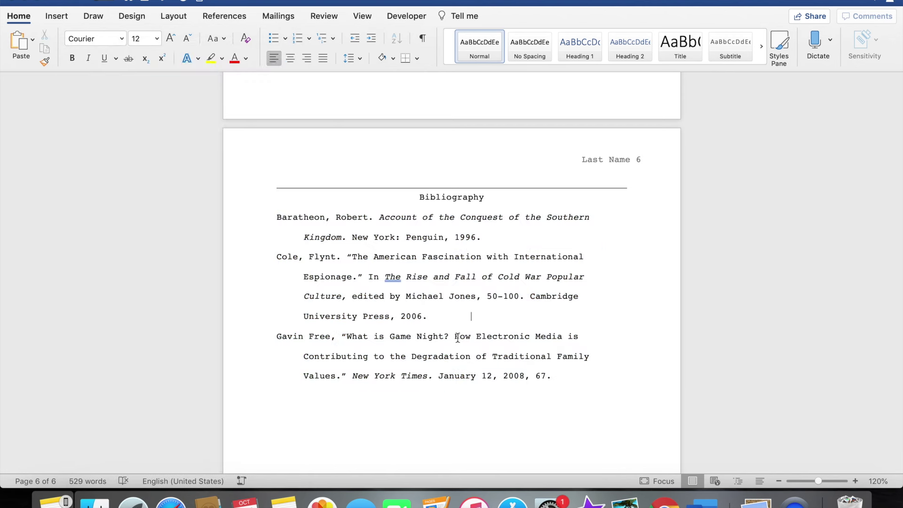
# Step: Set the "Chicago Manual of Style Online" endnote on page 5 to Courier with 2.0 line spacing
pyautogui.scroll(-5, 547, 327)
pyautogui.scroll(8, 546, 328)
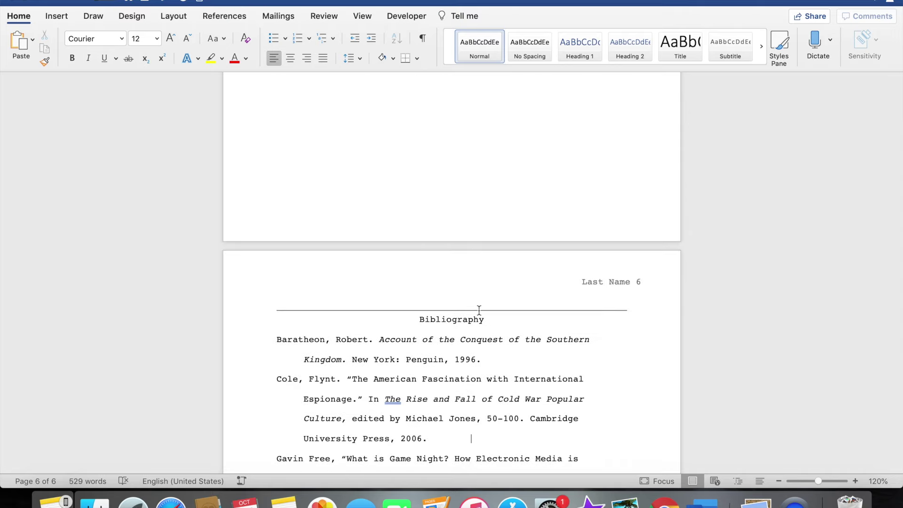
pyautogui.scroll(-2, 464, 343)
pyautogui.scroll(10, 464, 342)
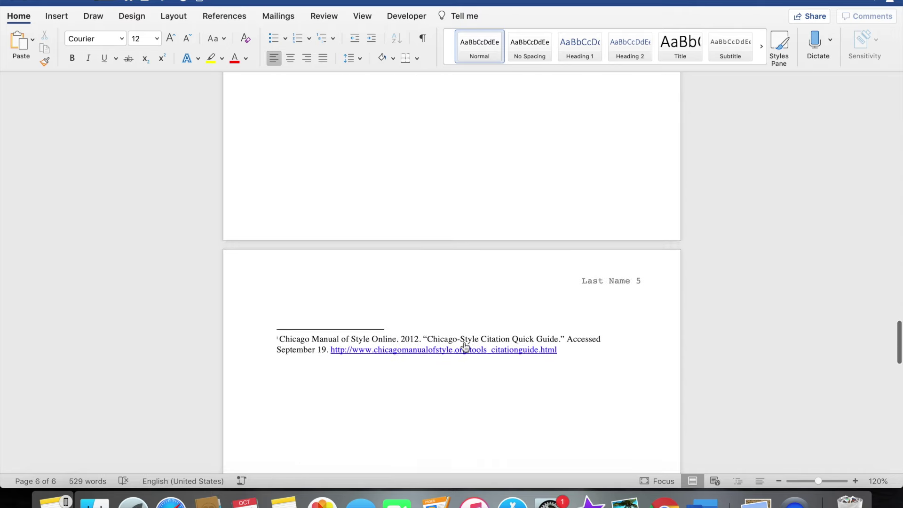
pyautogui.moveTo(560, 355); pyautogui.dragTo(249, 321)
pyautogui.click(121, 38)
pyautogui.click(126, 142)
pyautogui.click(348, 58)
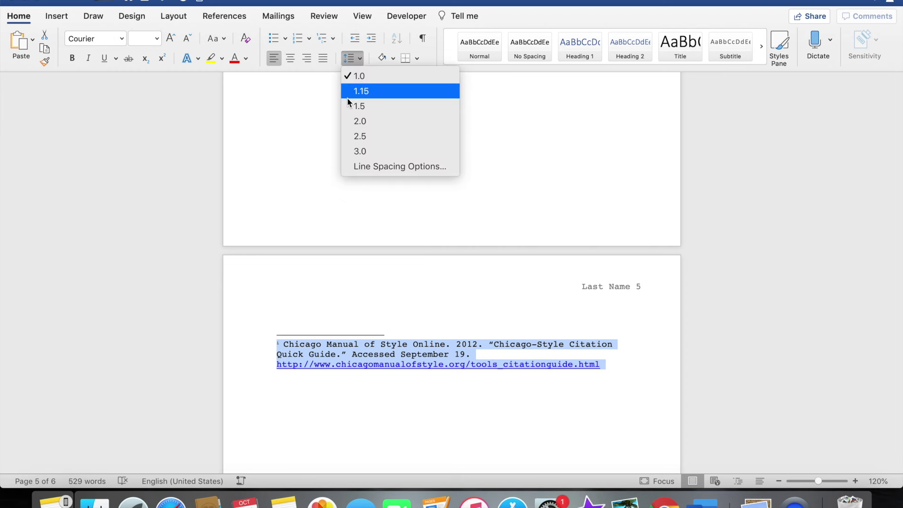
pyautogui.click(359, 122)
pyautogui.click(473, 347)
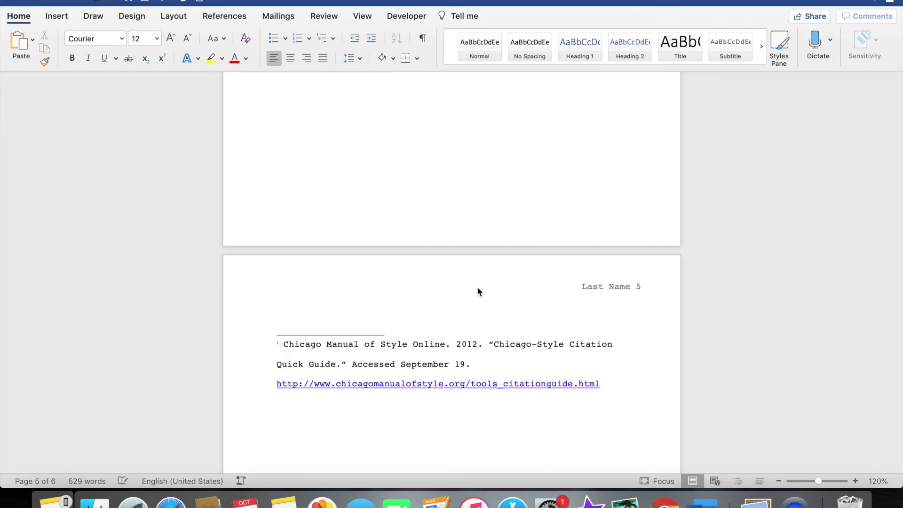
pyautogui.scroll(15, 478, 289)
pyautogui.scroll(-15, 478, 292)
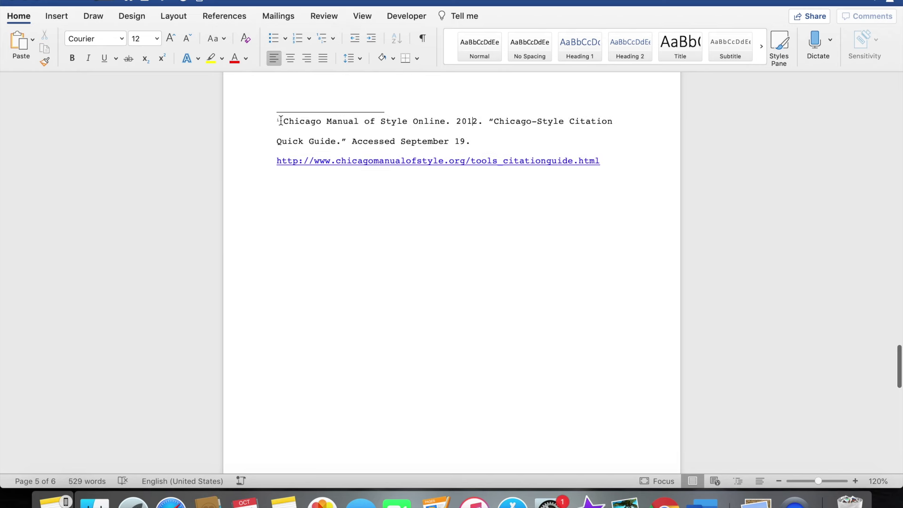
pyautogui.scroll(15, 453, 267)
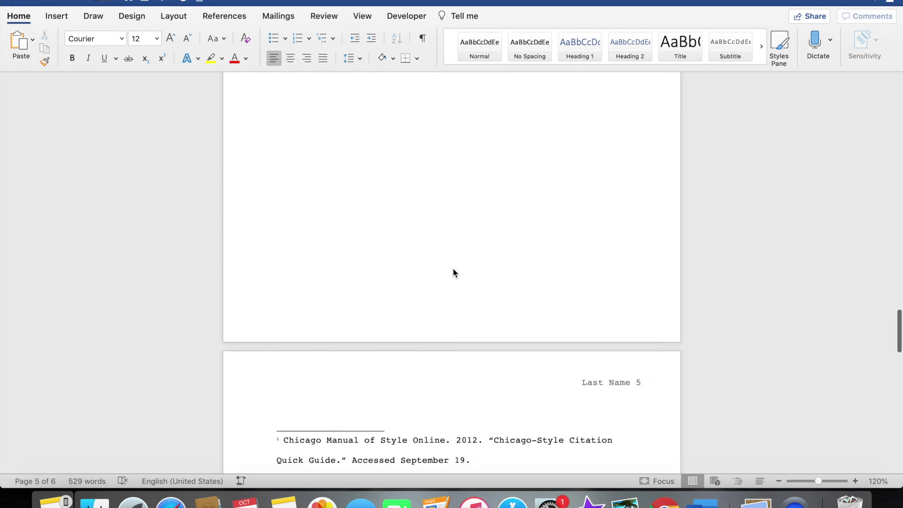
pyautogui.scroll(1, 453, 268)
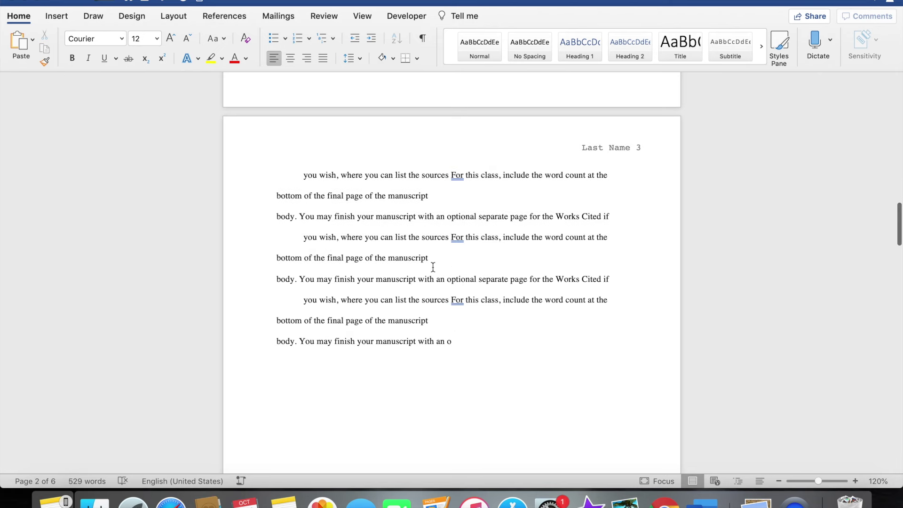
pyautogui.scroll(-15, 491, 382)
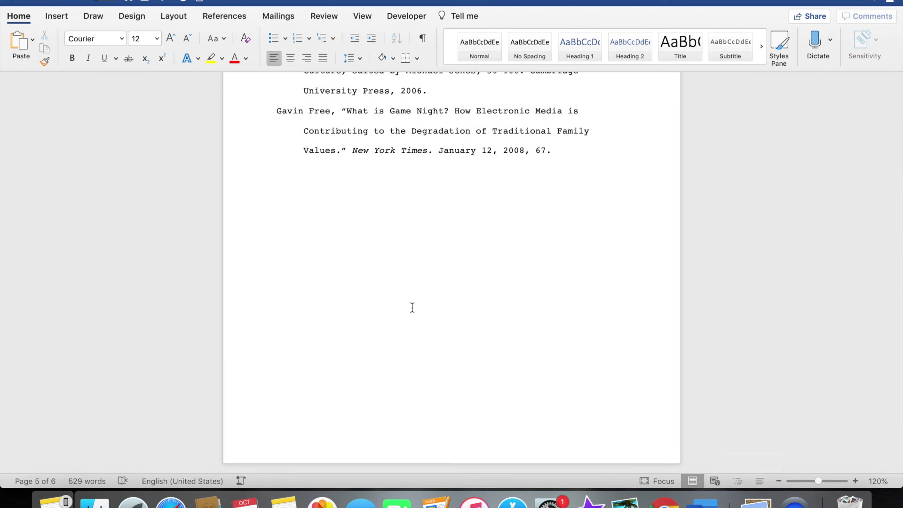
pyautogui.click(554, 151)
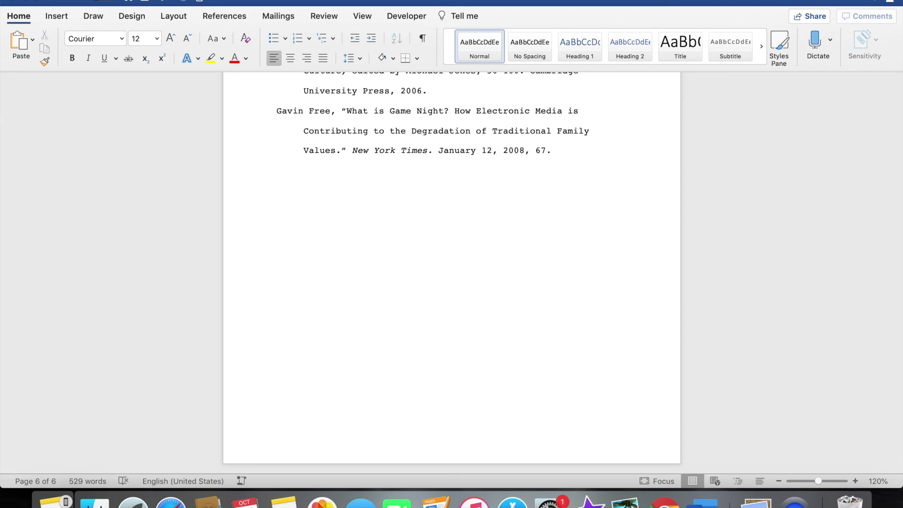
# Step: Insert a bottom-of-page footnote in 1, 2, 3 number format after "manuscript" on page 2, with the text "Poe"
pyautogui.click(160, 1)
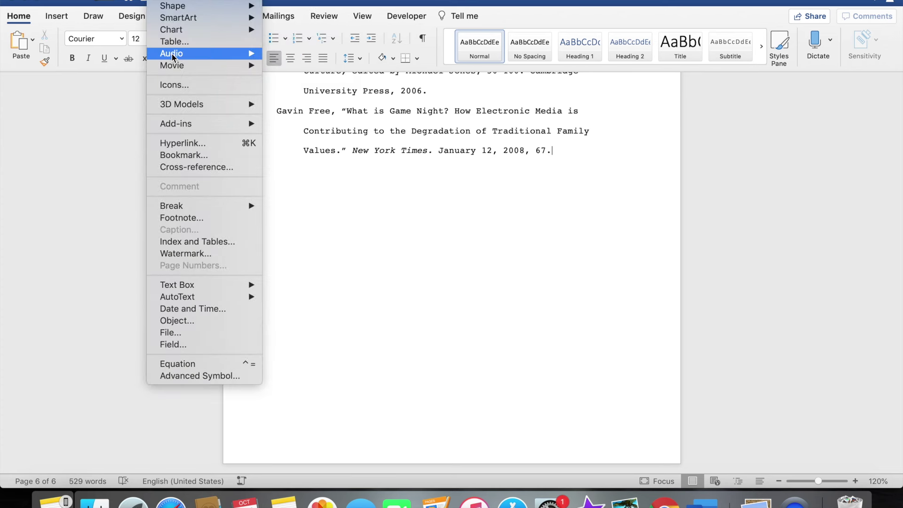
pyautogui.click(183, 218)
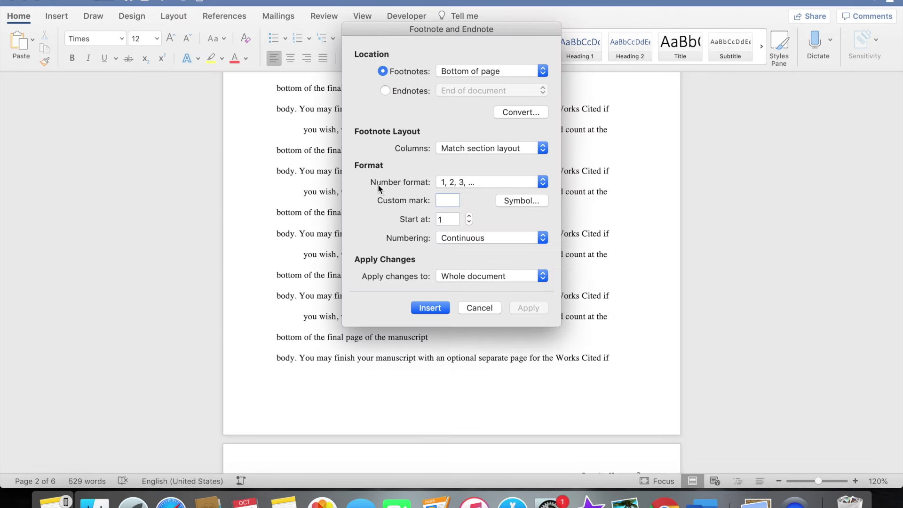
pyautogui.click(487, 182)
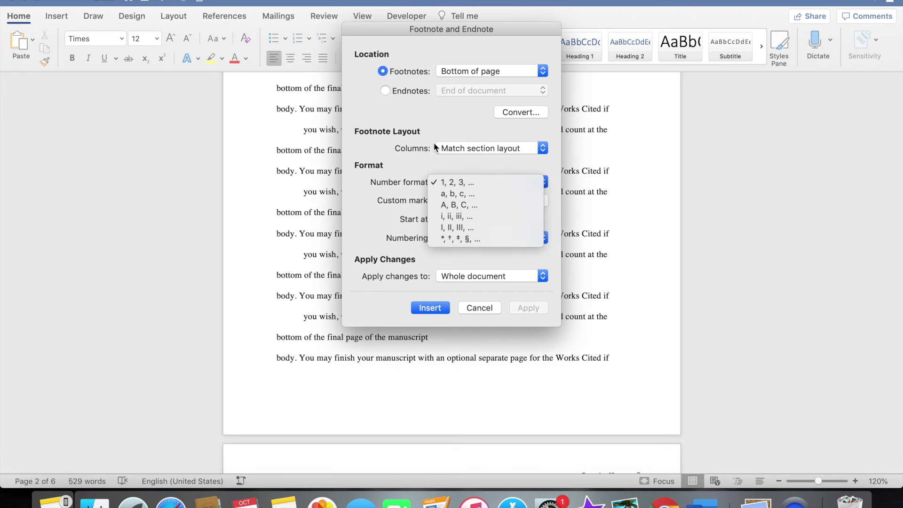
pyautogui.click(417, 164)
pyautogui.click(431, 307)
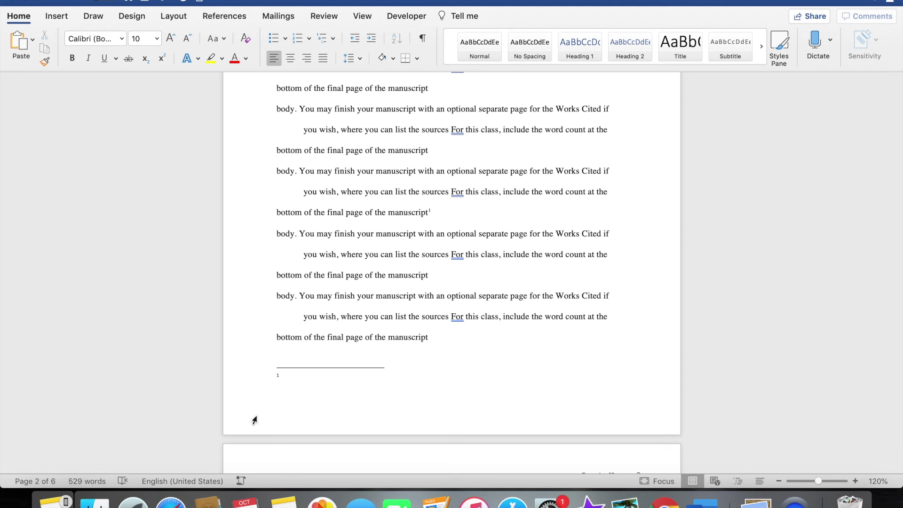
pyautogui.write('Poe')
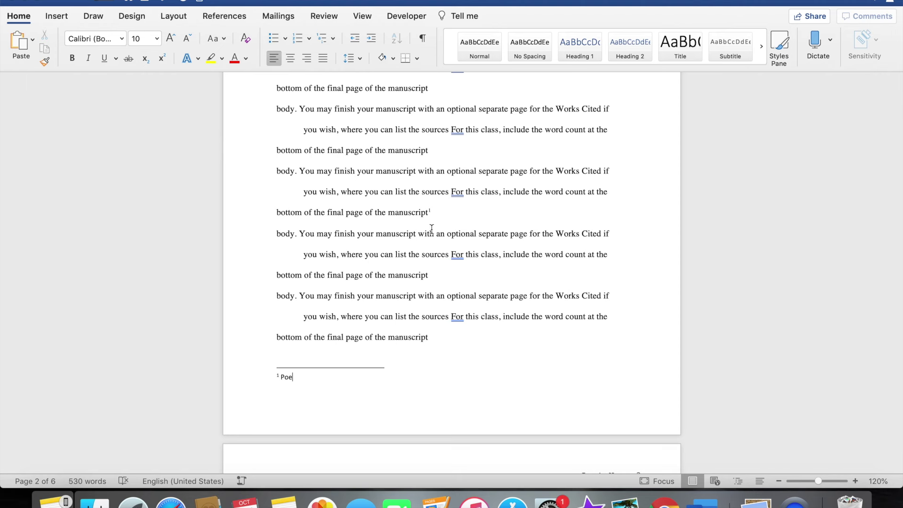
pyautogui.click(232, 21)
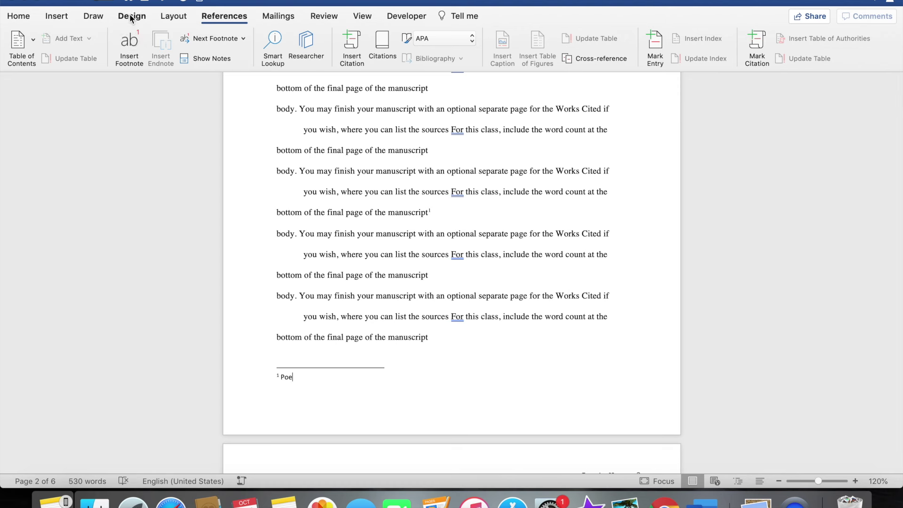
pyautogui.click(11, 18)
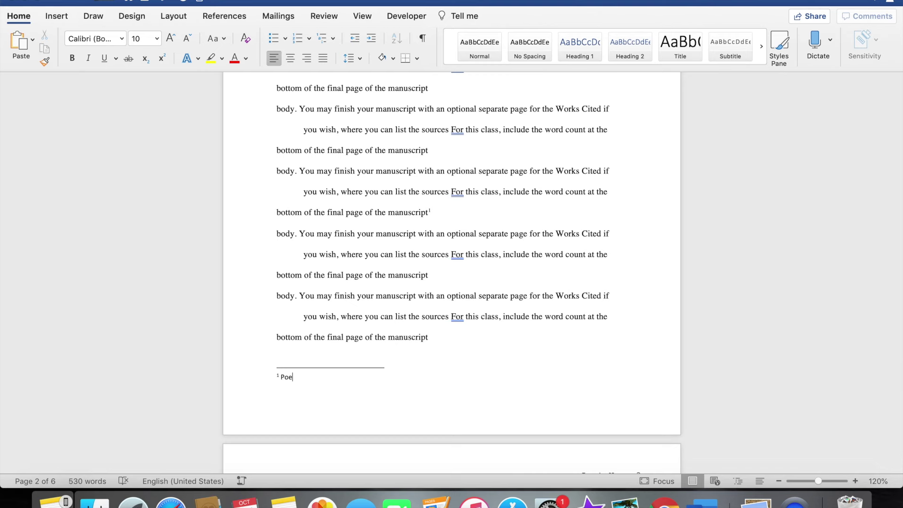
# Step: Switch to the sample Chicago paper in Preview and review its title page, page-number header, body text and footnote guidance
pyautogui.click(757, 500)
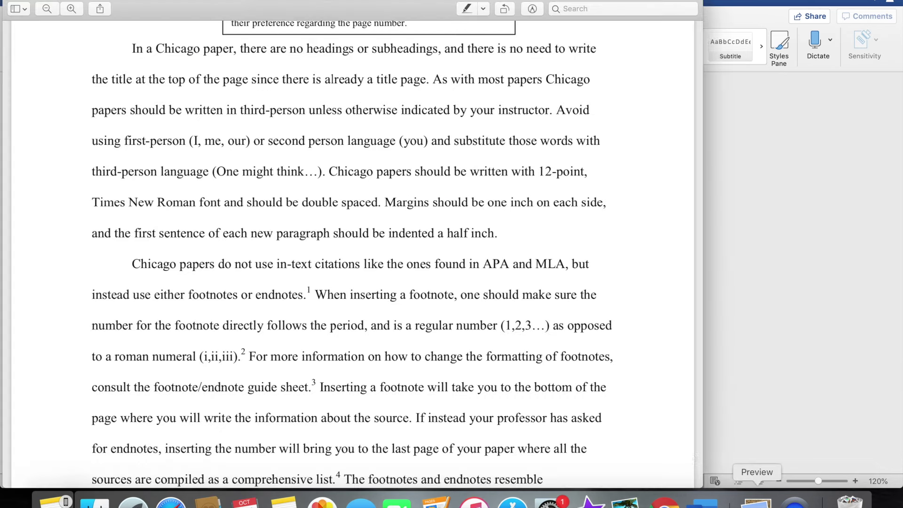
pyautogui.scroll(15, 426, 241)
pyautogui.scroll(-10, 502, 330)
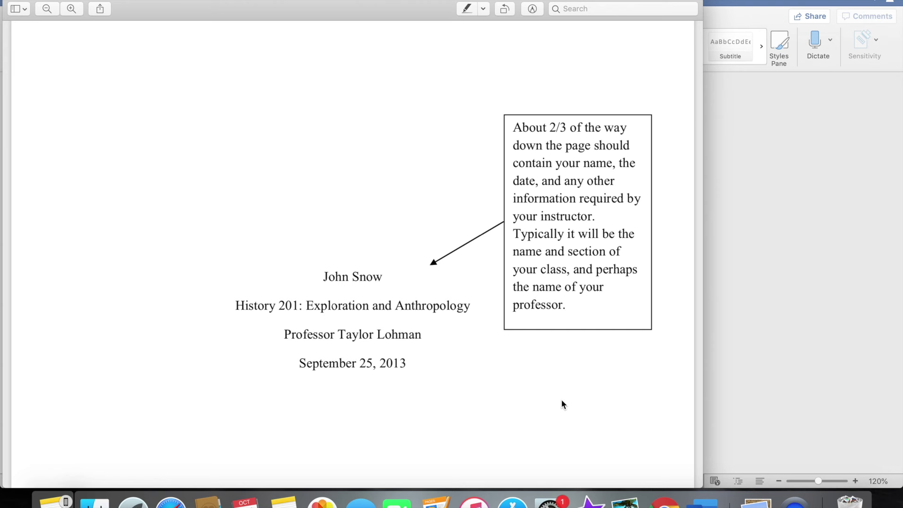
pyautogui.scroll(-5, 562, 402)
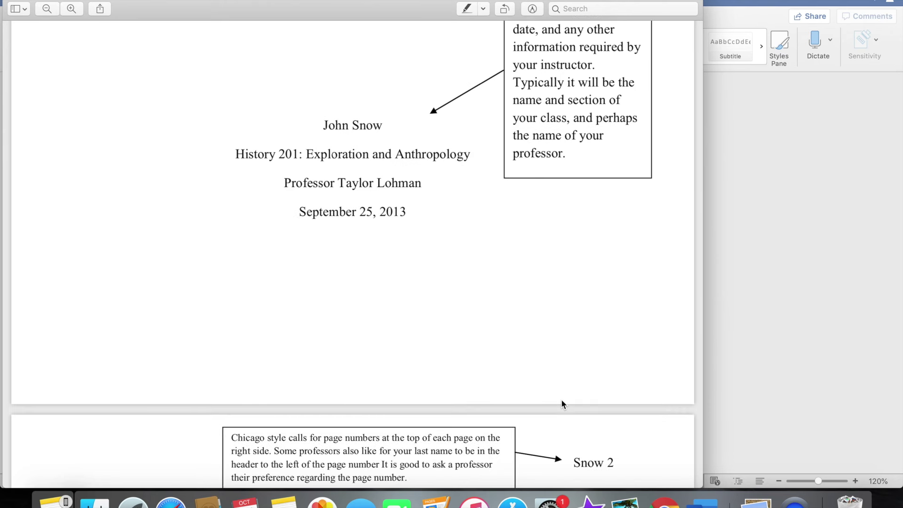
pyautogui.scroll(-8, 556, 323)
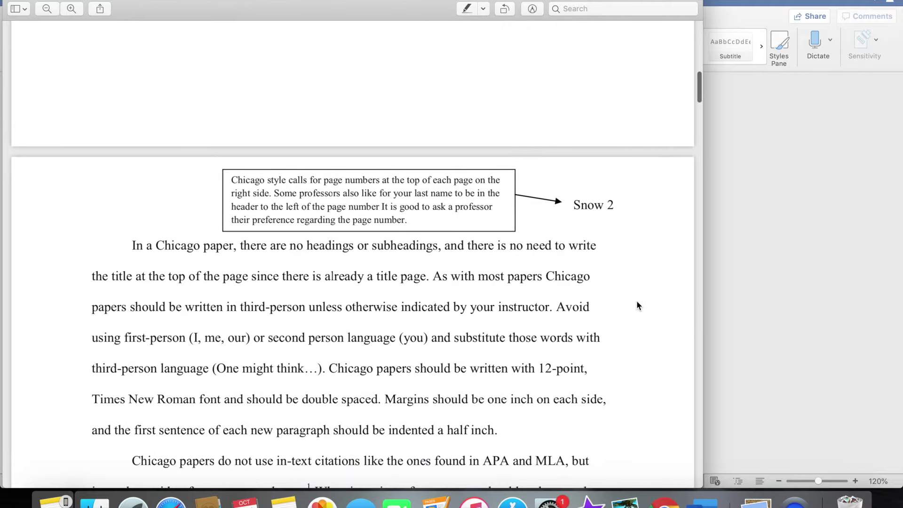
pyautogui.scroll(-8, 637, 305)
pyautogui.scroll(-20, 637, 306)
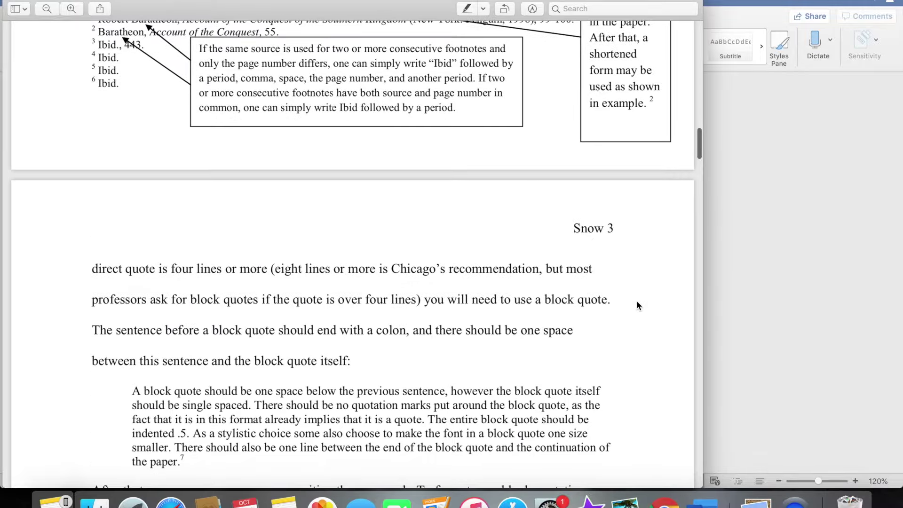
pyautogui.scroll(5, 638, 304)
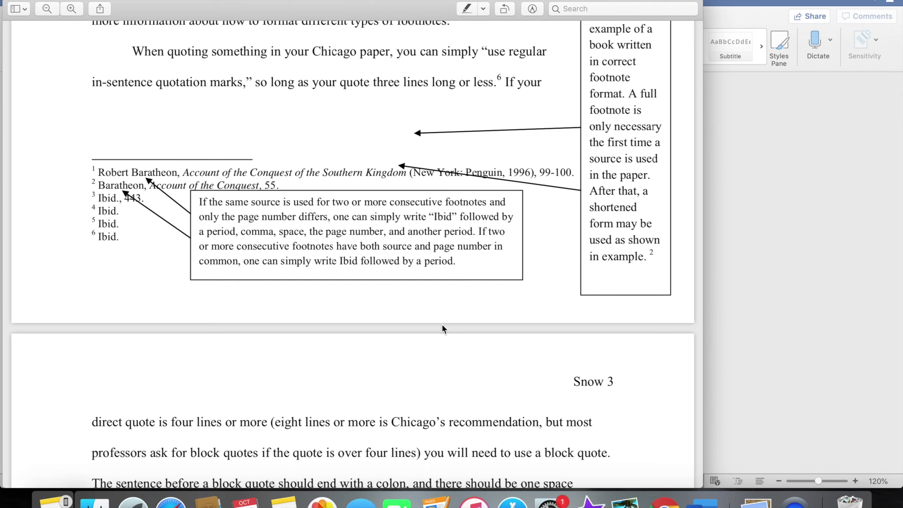
# Step: Go through the sample paper again from its title page to the block quote and conclusion guidance on page 3
pyautogui.scroll(20, 553, 256)
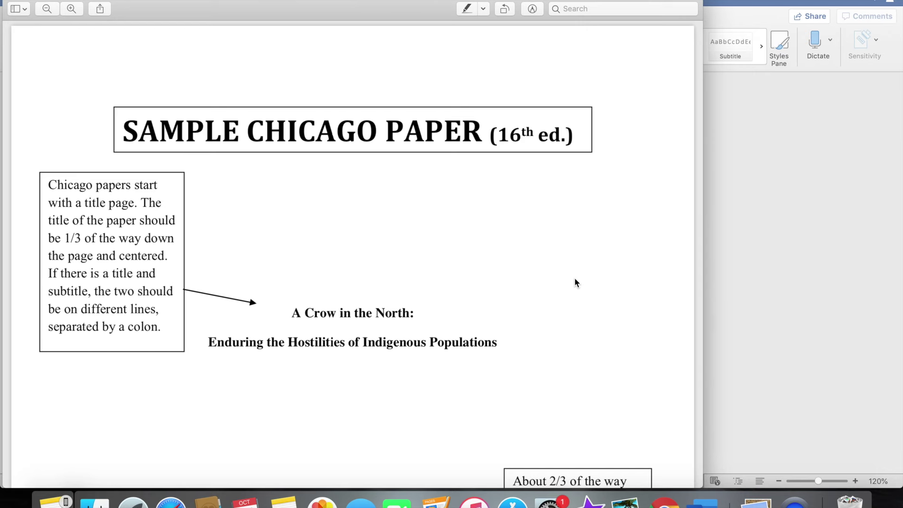
pyautogui.scroll(-10, 577, 282)
pyautogui.scroll(10, 575, 277)
pyautogui.scroll(-10, 611, 356)
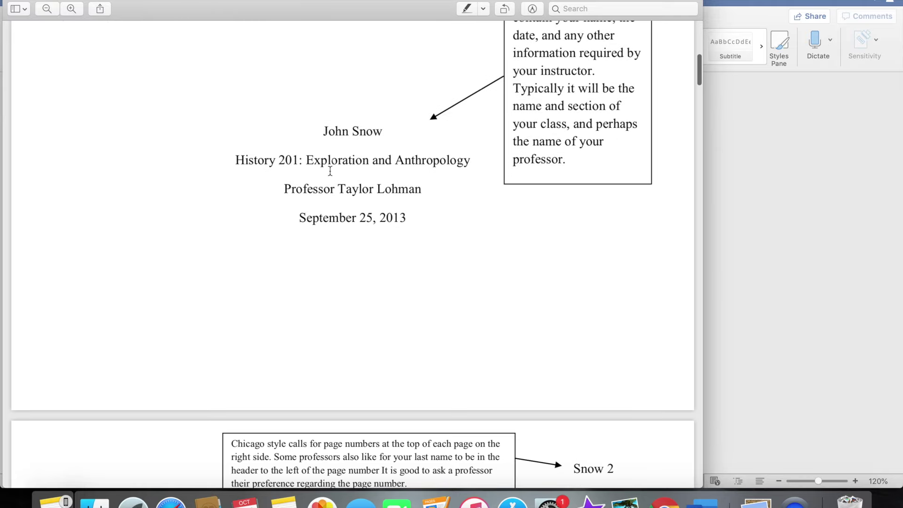
pyautogui.scroll(-8, 526, 368)
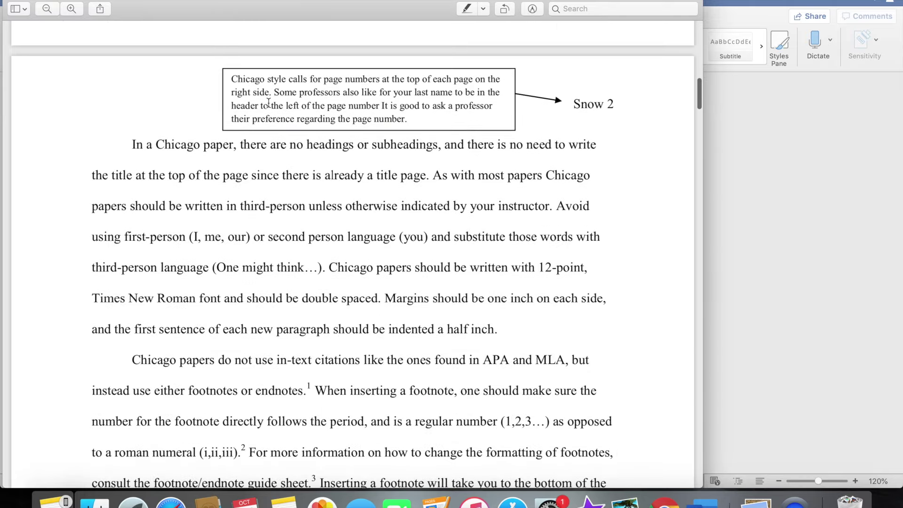
pyautogui.scroll(-12, 556, 375)
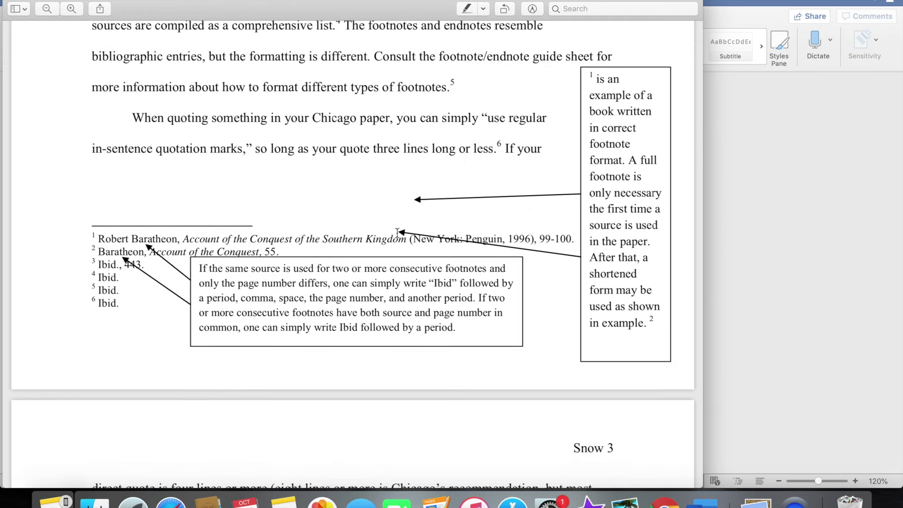
pyautogui.scroll(-10, 424, 291)
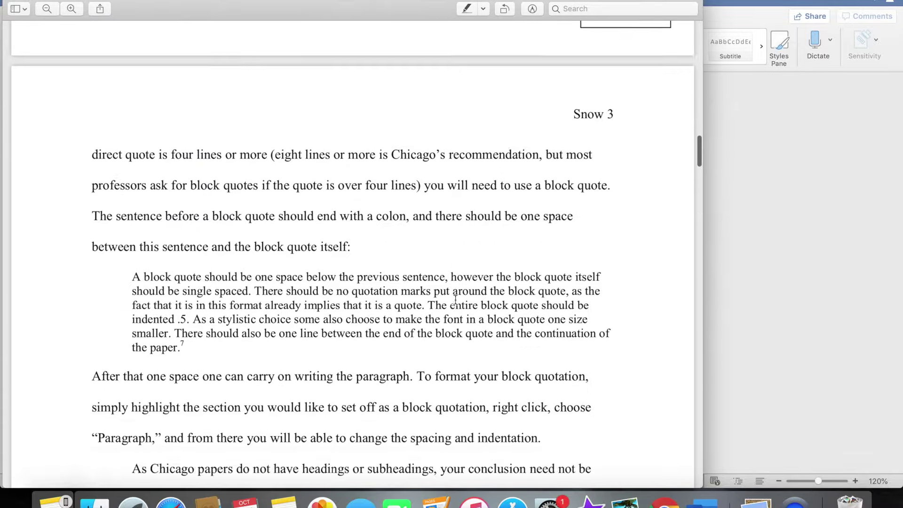
pyautogui.scroll(-2, 455, 300)
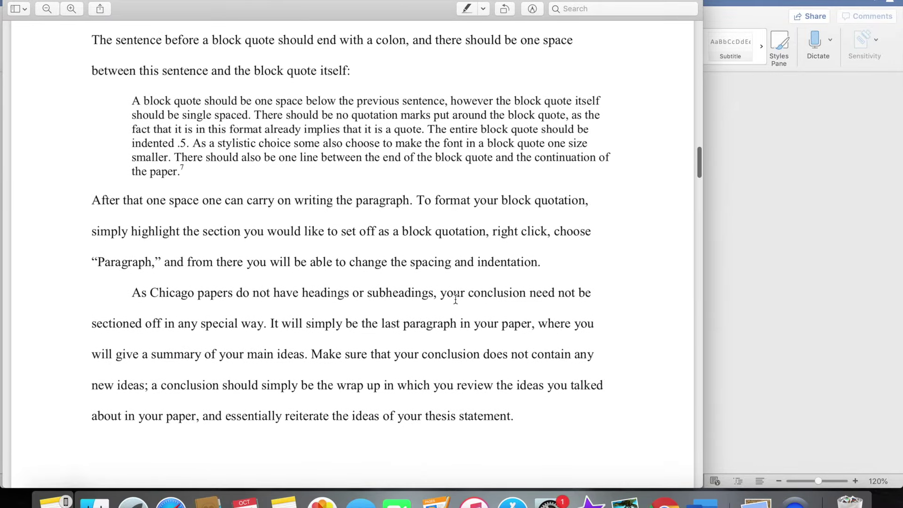
# Step: Copy the indented block quote paragraph on page 3 of the sample paper, without its footnote number
pyautogui.moveTo(132, 102); pyautogui.dragTo(196, 179)
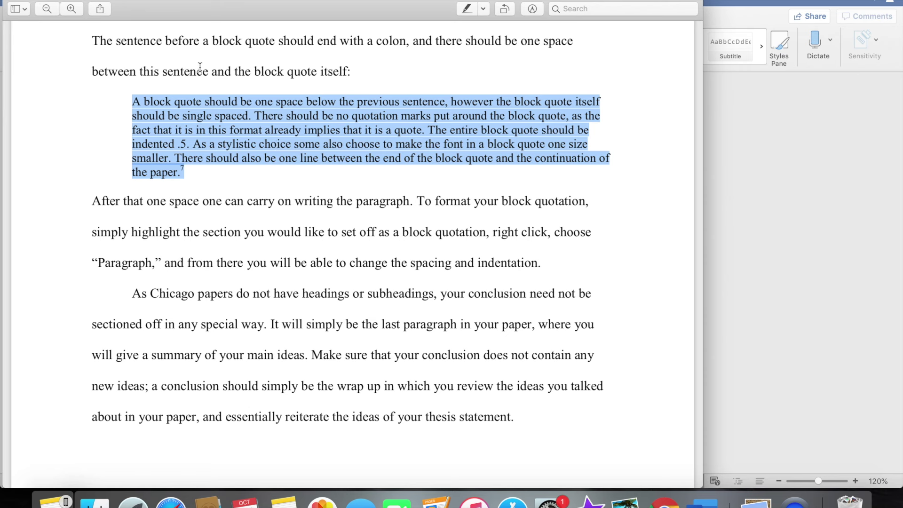
pyautogui.click(380, 164)
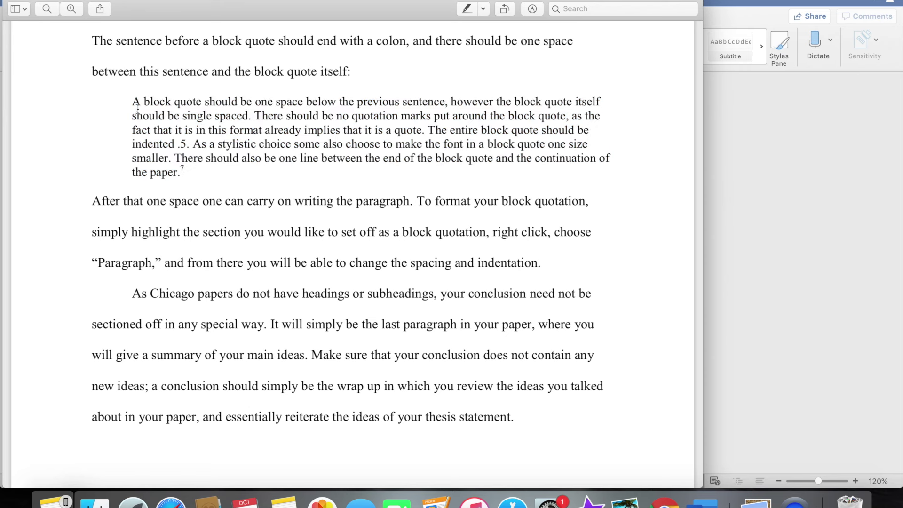
pyautogui.moveTo(131, 102); pyautogui.dragTo(179, 171)
pyautogui.press('super+c')
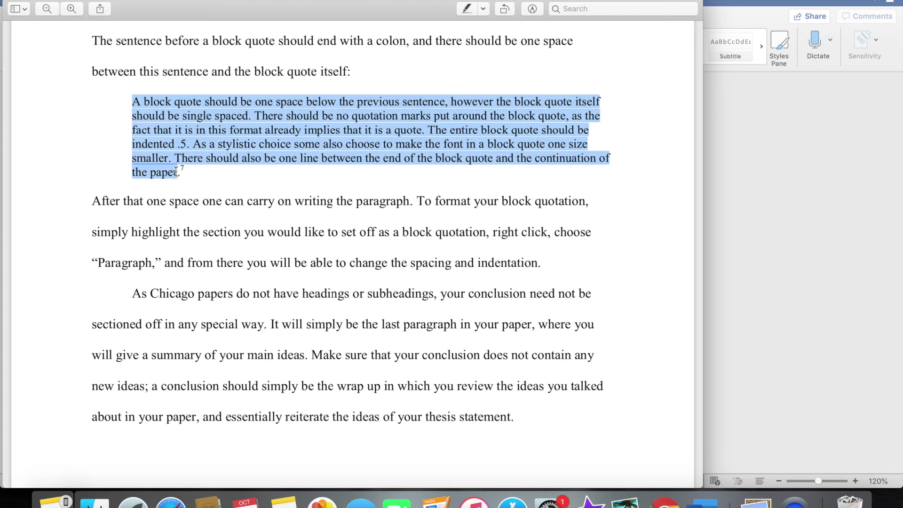
# Step: Switch back to Word and paste the copied block quote as a new paragraph after the first footnoted "manuscript" on page 2
pyautogui.click(806, 242)
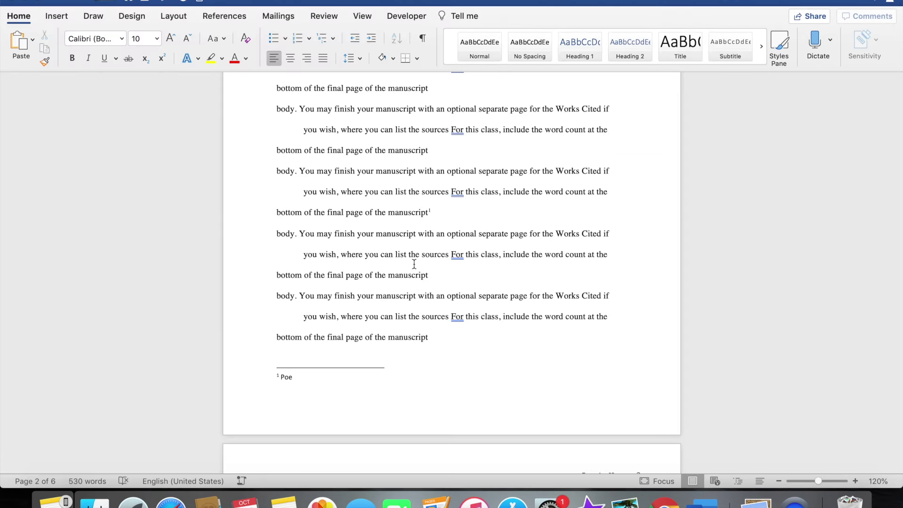
pyautogui.click(444, 213)
pyautogui.press('Return')
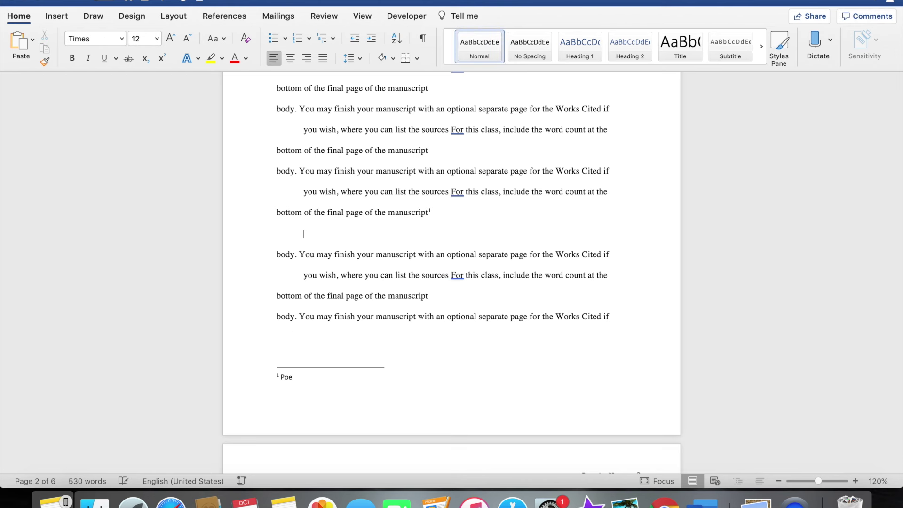
pyautogui.press('super+v')
# Step: Indent the entire pasted block quote by one level and remove the extra blank line below it
pyautogui.click(276, 244)
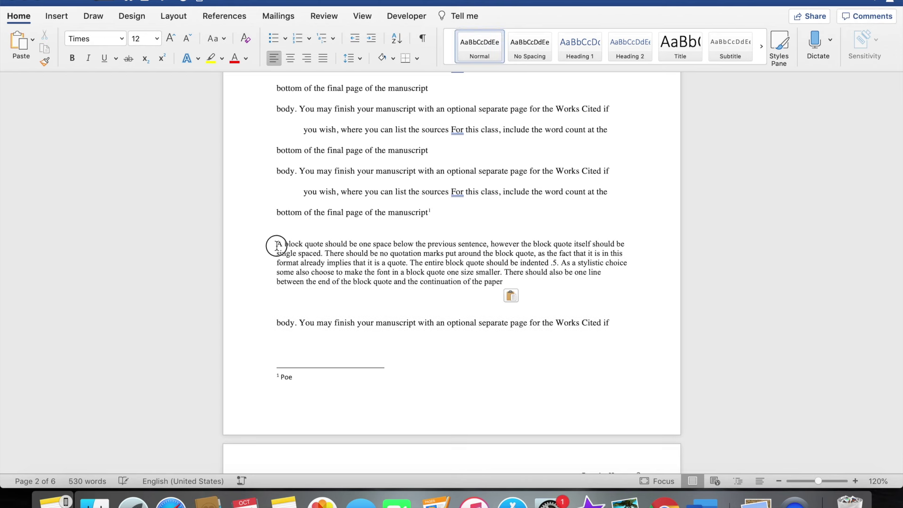
pyautogui.press('Tab')
pyautogui.press('BackSpace')
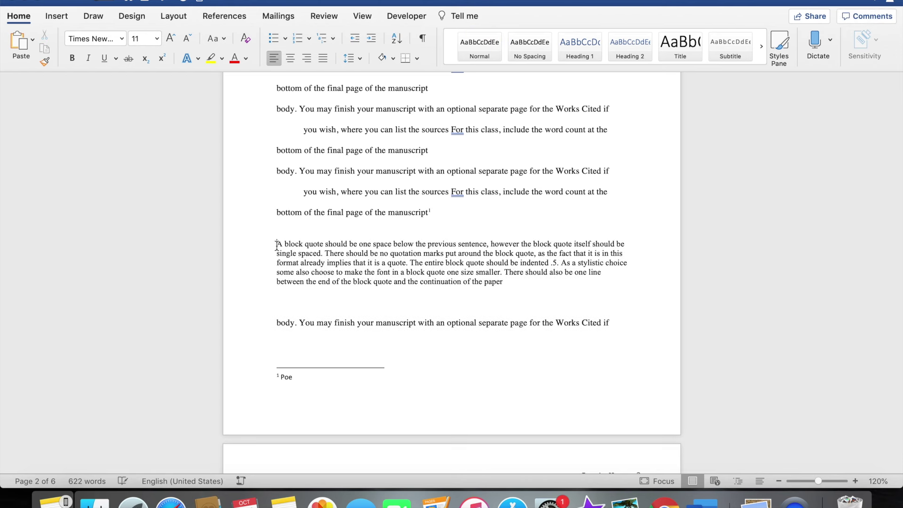
pyautogui.press('Tab')
pyautogui.press('Tab')
pyautogui.press('BackSpace')
pyautogui.click(290, 314)
pyautogui.press('BackSpace')
pyautogui.press('BackSpace')
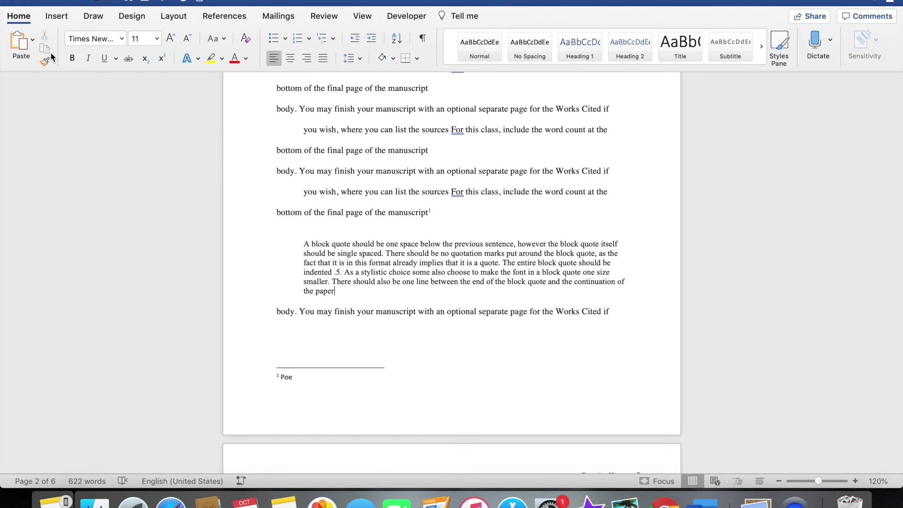
# Step: Insert a footnote after "the paper" at the end of the block quote, with the text "Frank"
pyautogui.click(57, 18)
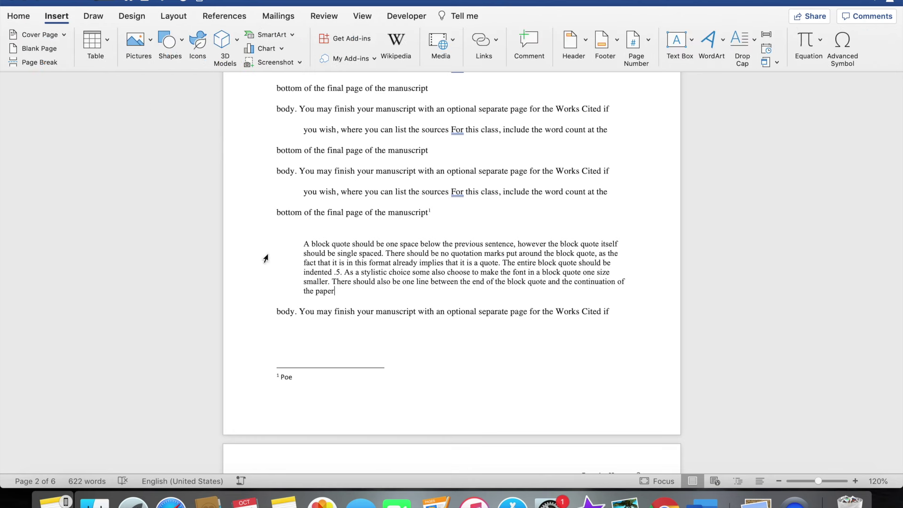
pyautogui.click(221, 16)
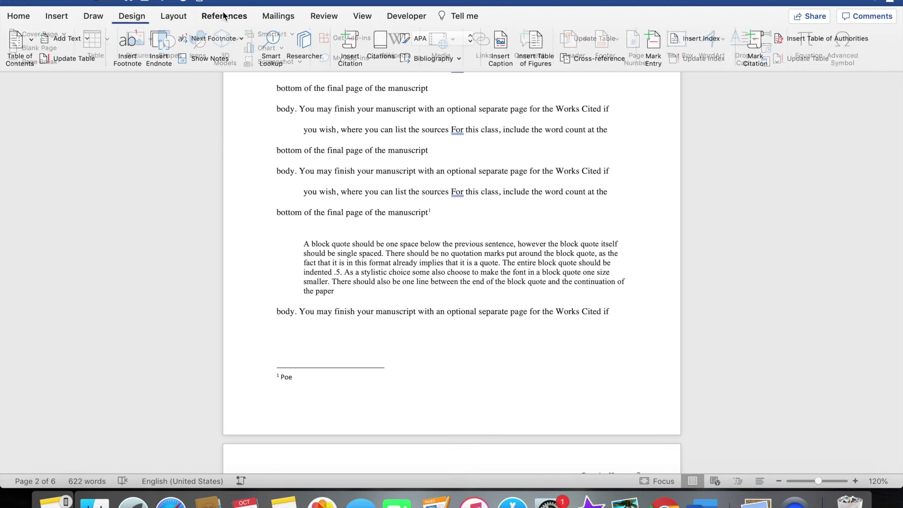
pyautogui.click(131, 49)
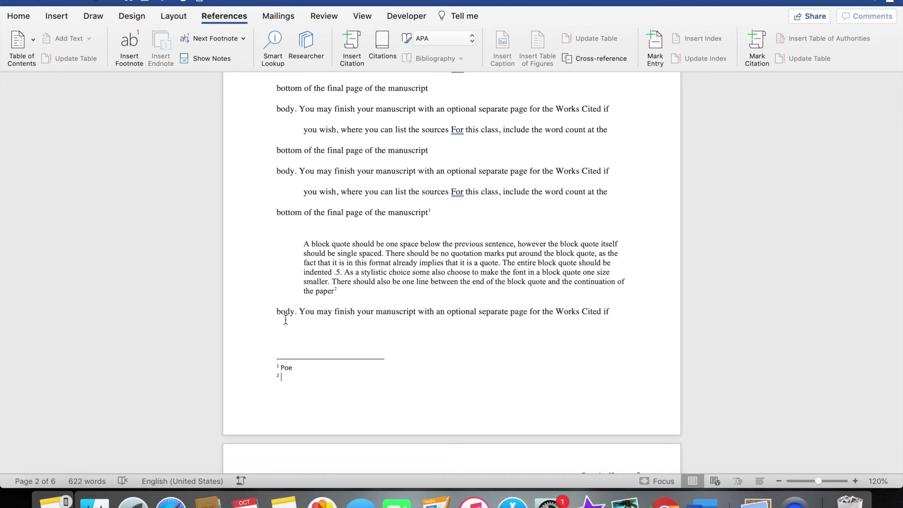
pyautogui.write('FRost')
pyautogui.press('BackSpace')
pyautogui.press('BackSpace')
pyautogui.press('BackSpace')
pyautogui.press('BackSpace')
pyautogui.write('ra')
pyautogui.press('BackSpace')
pyautogui.press('BackSpace')
pyautogui.write('ranl')
# Step: Put quotation marks around the block quote and remove them again
pyautogui.click(306, 243)
pyautogui.write('"')
pyautogui.click(334, 290)
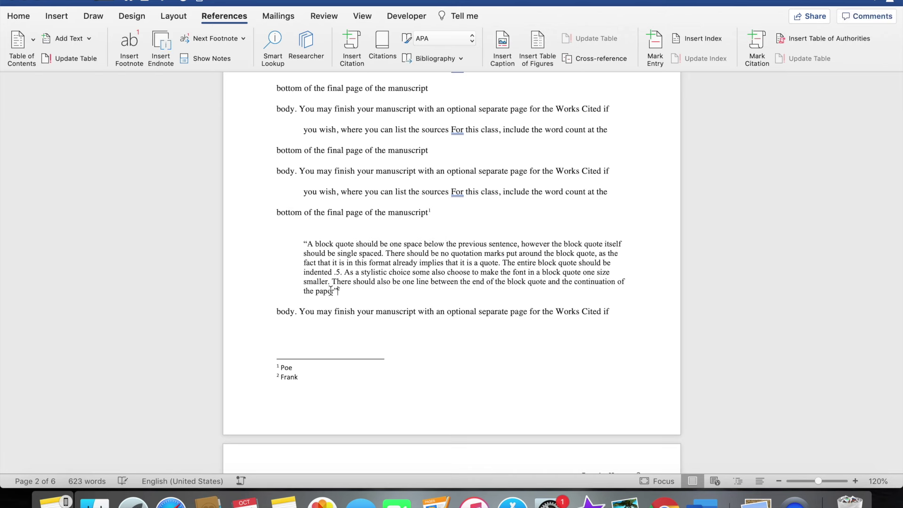
pyautogui.click(307, 244)
pyautogui.press('BackSpace')
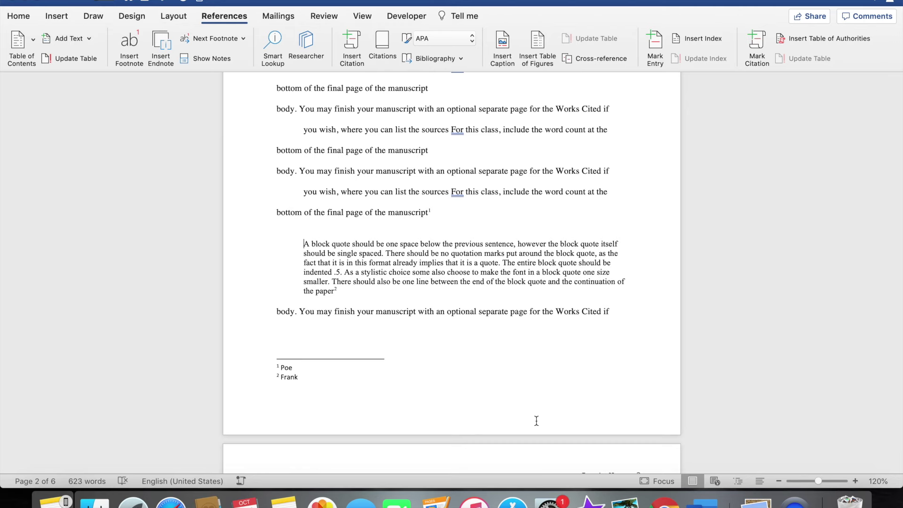
# Step: Switch to the sample Chicago paper in Preview and review its endnotes page, bibliography and citation guide
pyautogui.click(760, 484)
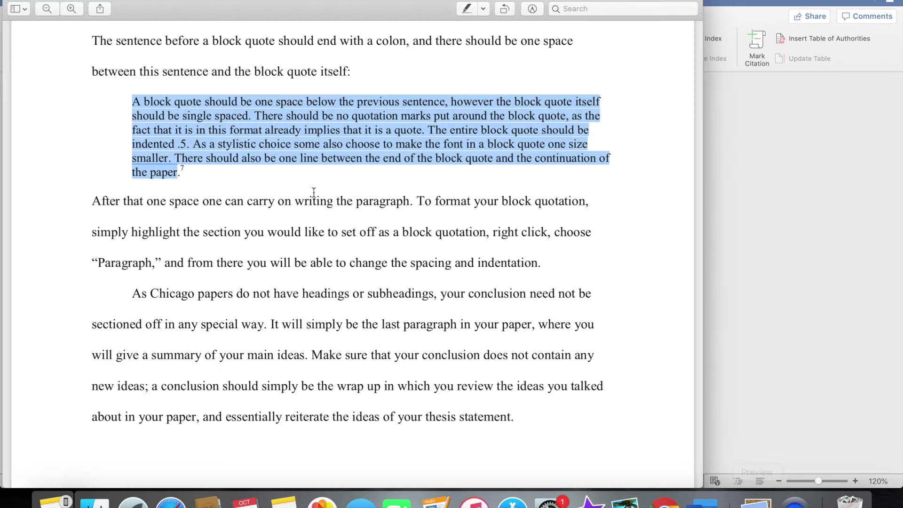
pyautogui.click(315, 208)
pyautogui.scroll(-8, 448, 306)
pyautogui.scroll(-10, 448, 305)
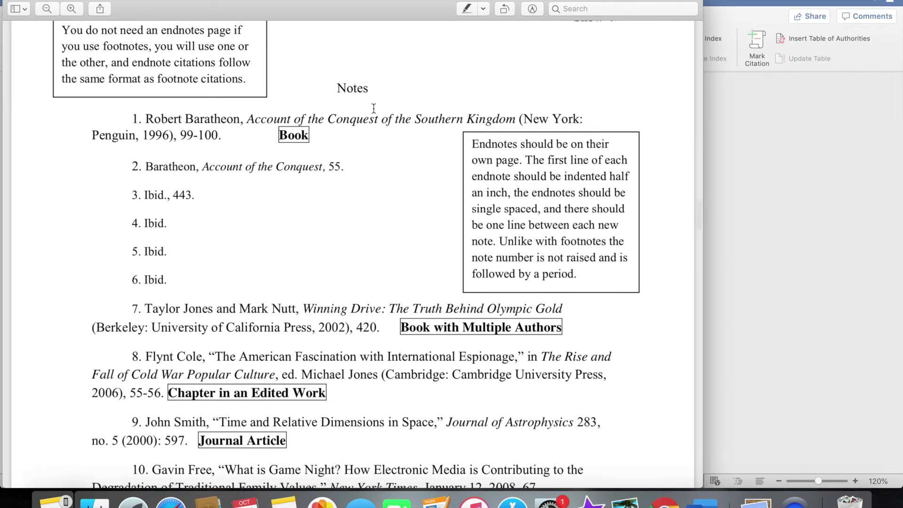
pyautogui.scroll(-20, 427, 411)
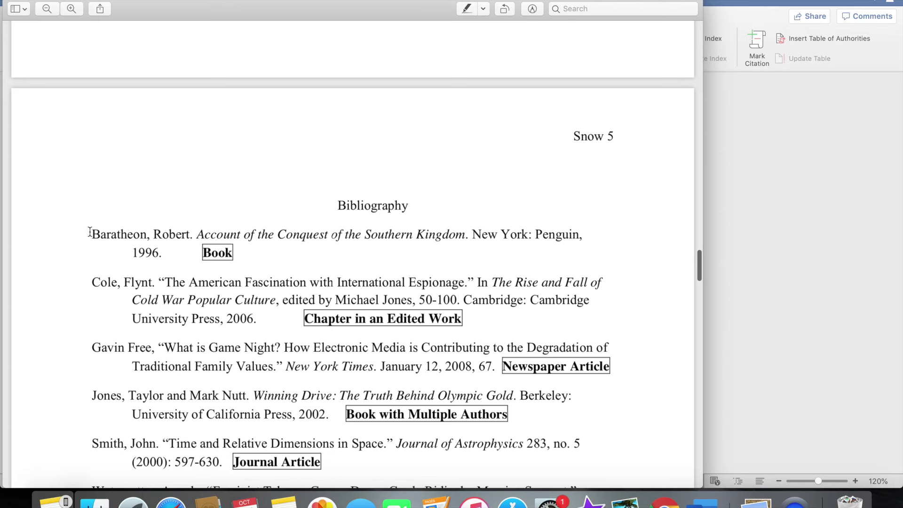
pyautogui.scroll(-15, 404, 380)
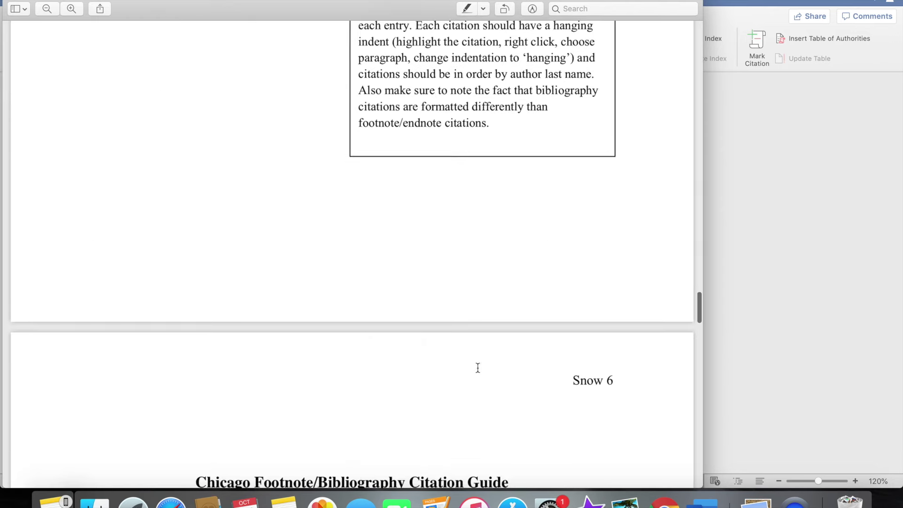
pyautogui.scroll(-3, 475, 368)
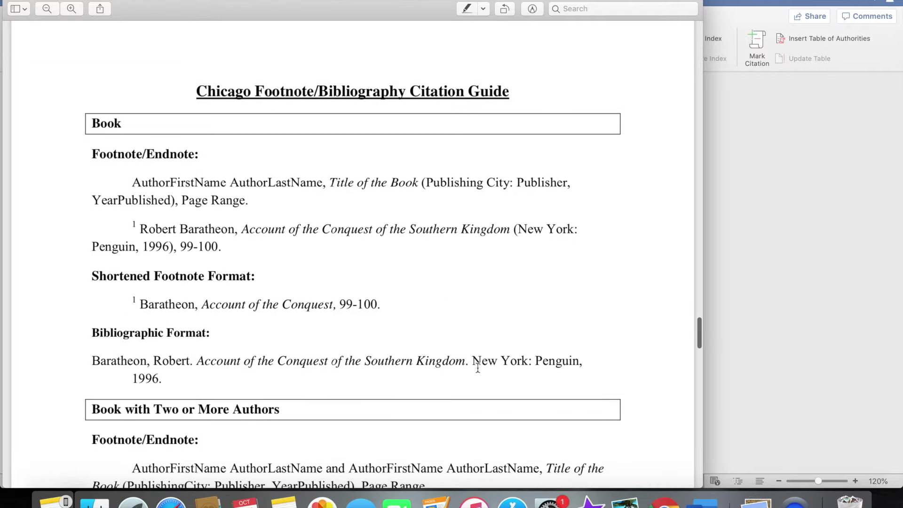
# Step: Return to Word and review the document from its title page to the block quote and footnotes on page 2
pyautogui.click(792, 264)
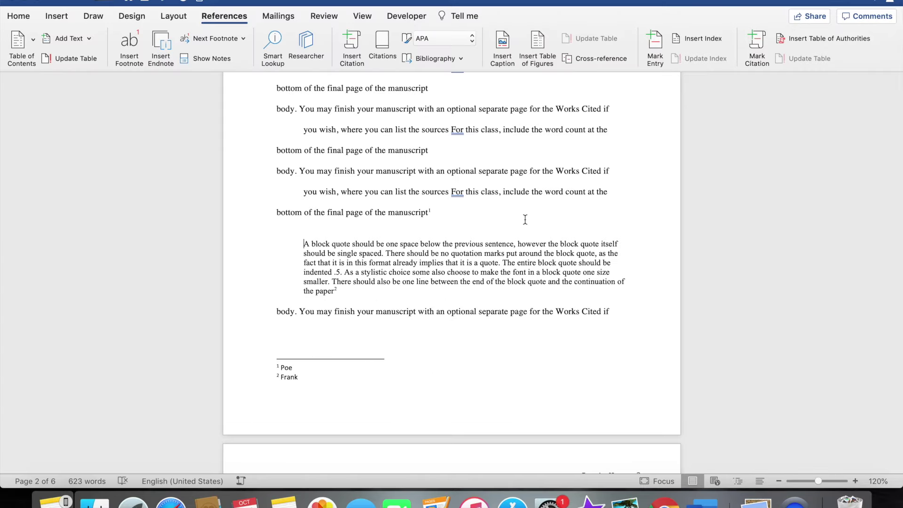
pyautogui.scroll(15, 431, 202)
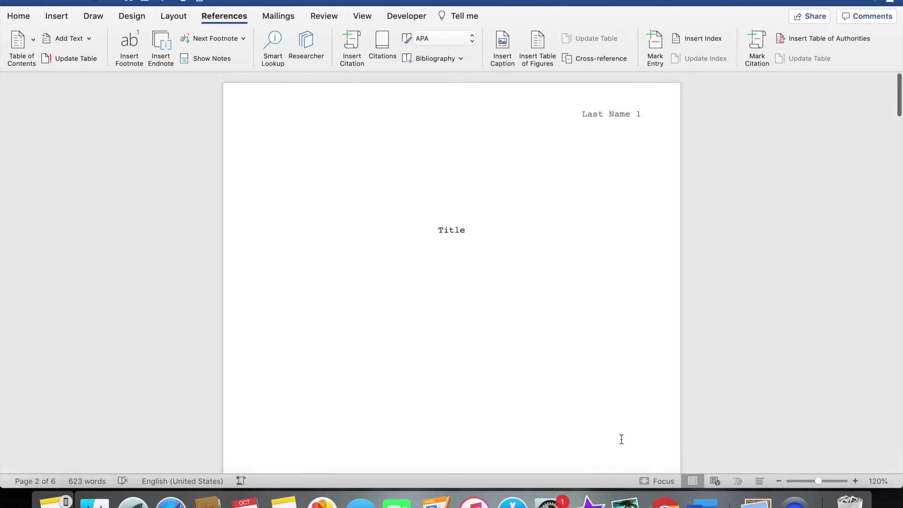
pyautogui.scroll(-15, 622, 439)
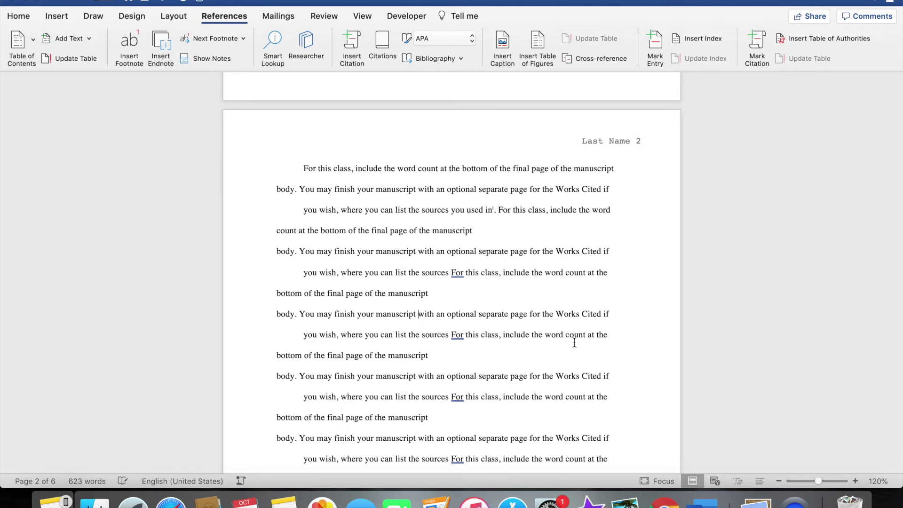
pyautogui.scroll(-8, 575, 343)
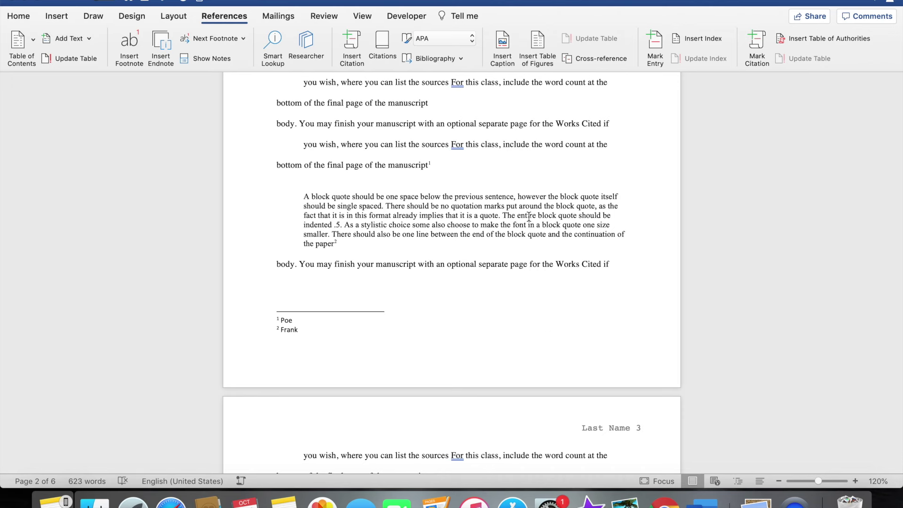
# Step: Switch to the Chicago-Style-Template document and review its bibliography and main body pages
pyautogui.rightClick(702, 501)
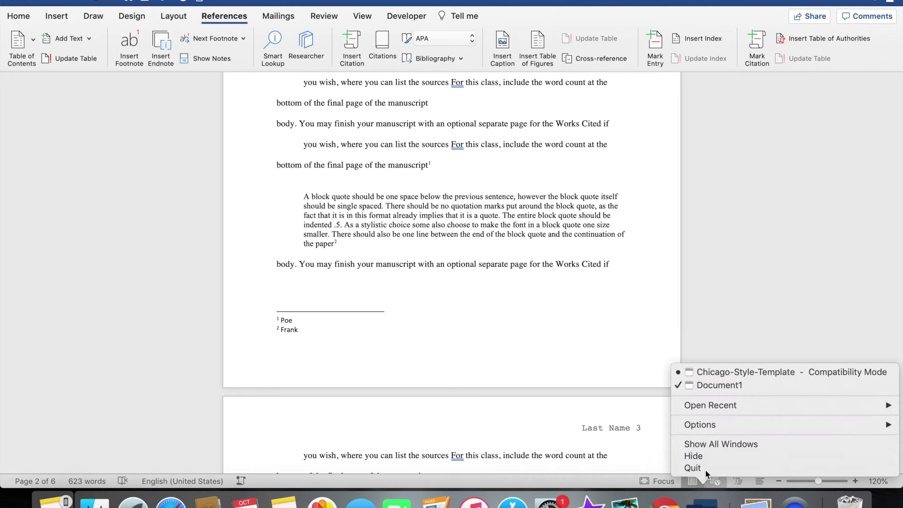
pyautogui.click(697, 372)
pyautogui.click(542, 299)
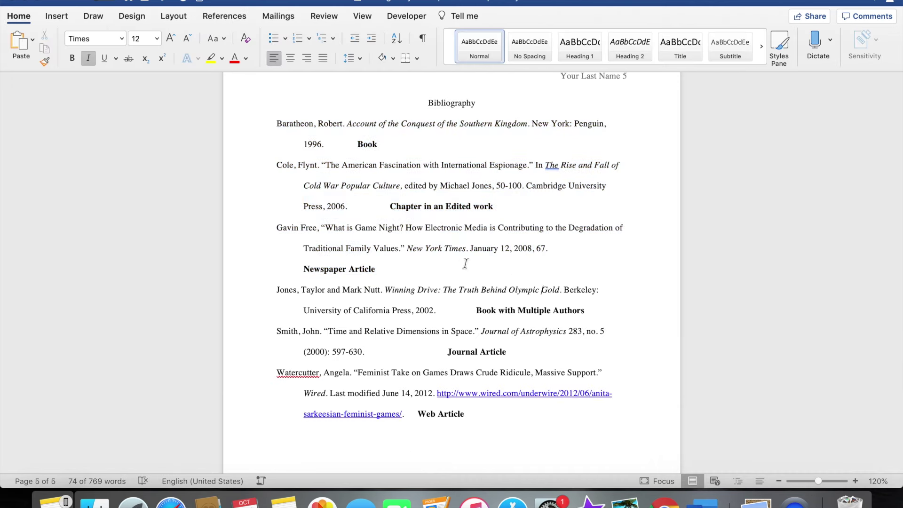
pyautogui.scroll(20, 541, 339)
pyautogui.scroll(-10, 542, 339)
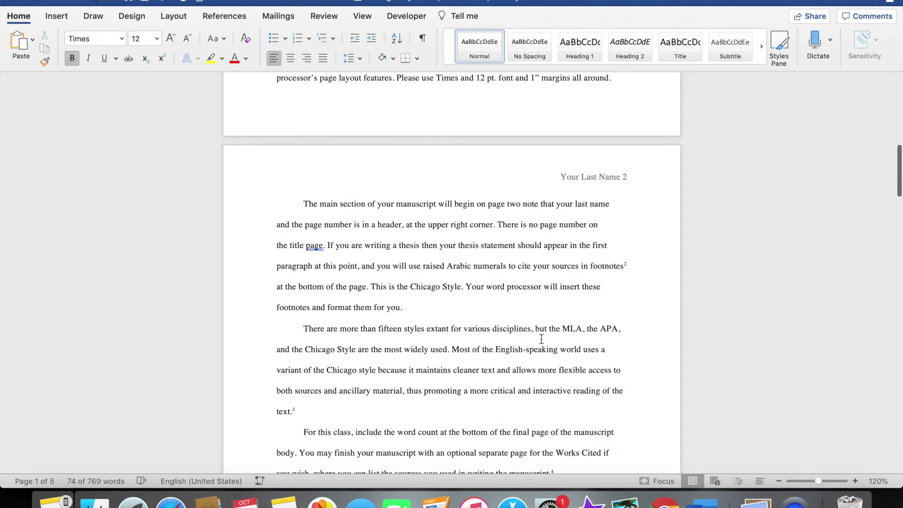
pyautogui.scroll(-3, 541, 339)
# Step: Switch to the sample Chicago paper in Preview and go back to its opening body text and footnote guidance
pyautogui.click(757, 502)
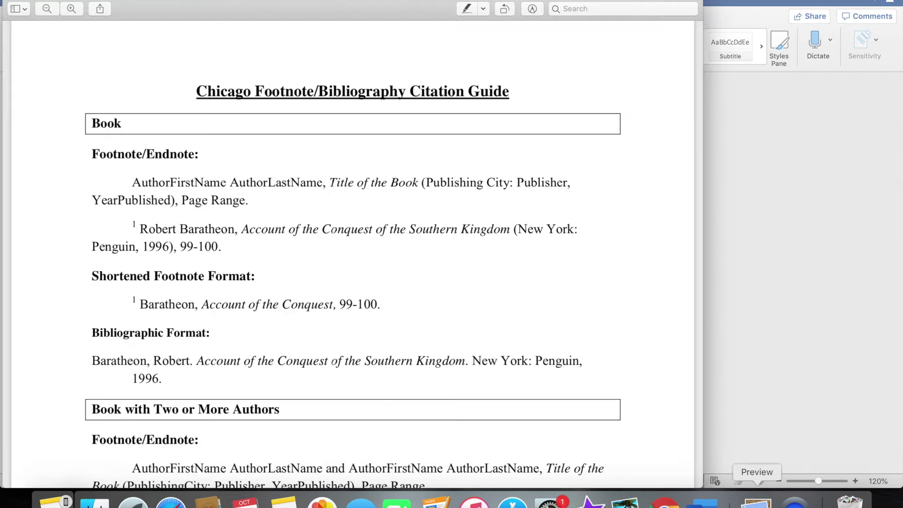
pyautogui.scroll(20, 448, 207)
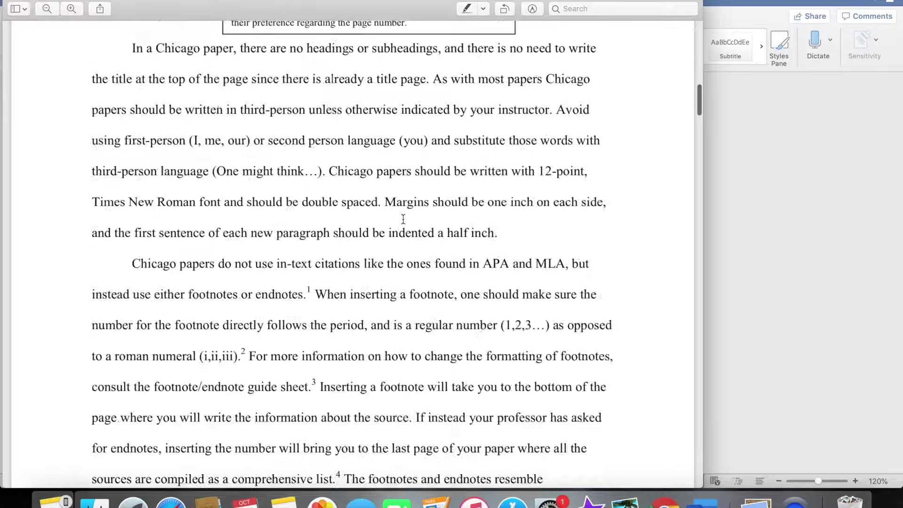